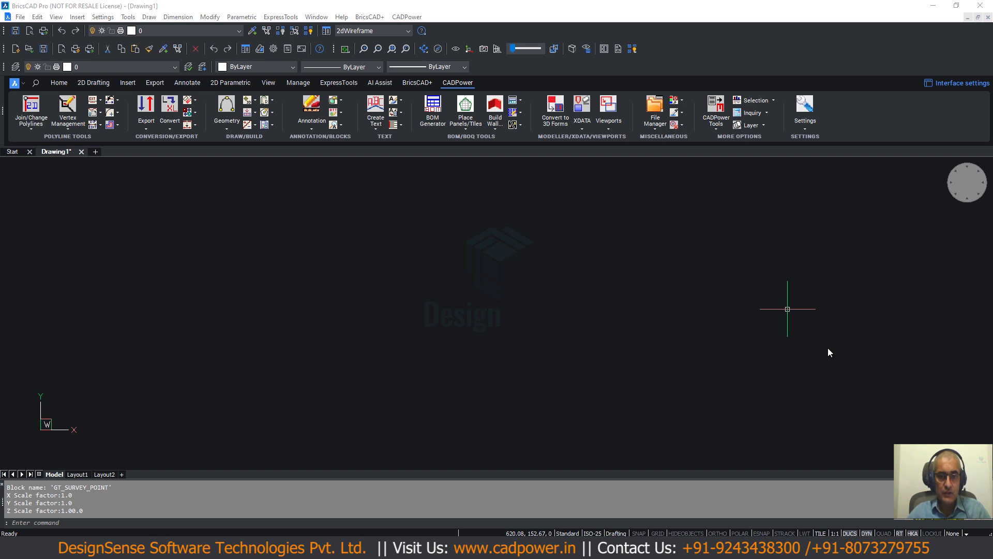
# - Open the CADPower Import/Export points and lines tool and reposition its dialog over the empty drawing
pyautogui.click(412, 19)
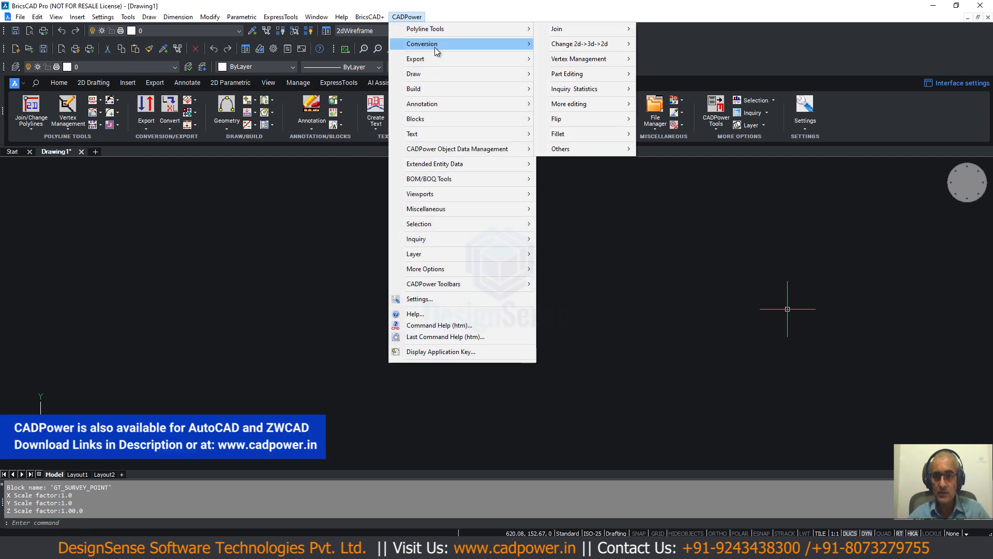
pyautogui.moveTo(443, 60)
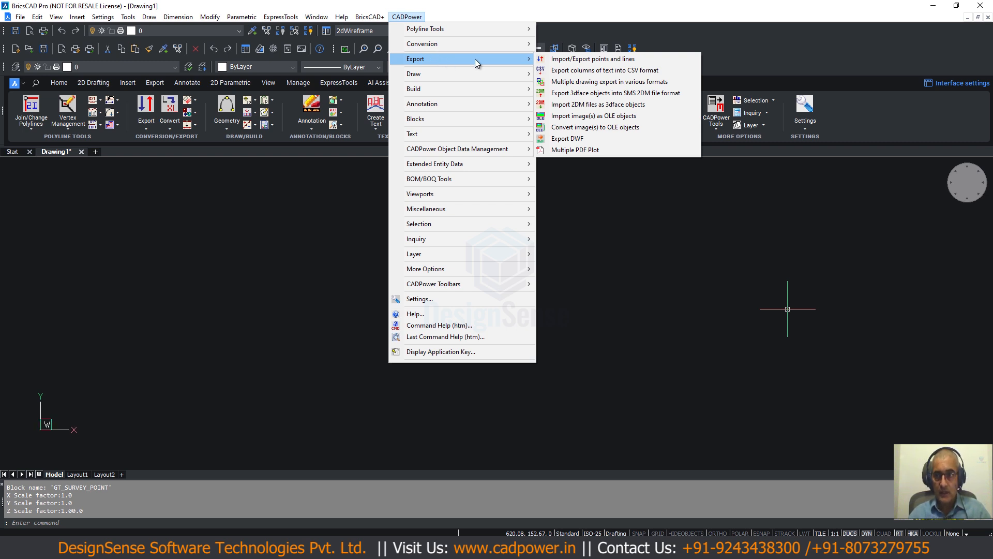
pyautogui.click(576, 61)
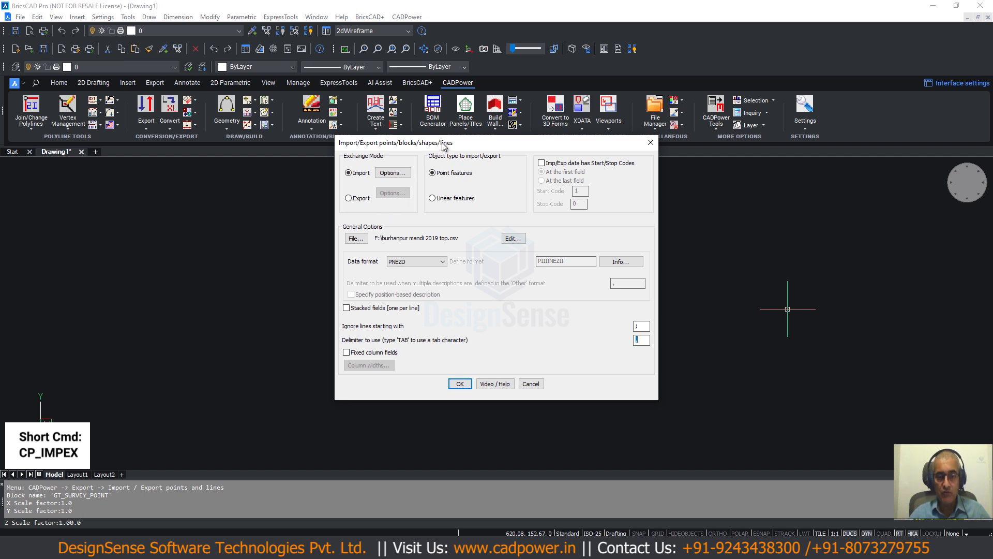
pyautogui.moveTo(443, 145); pyautogui.dragTo(399, 176)
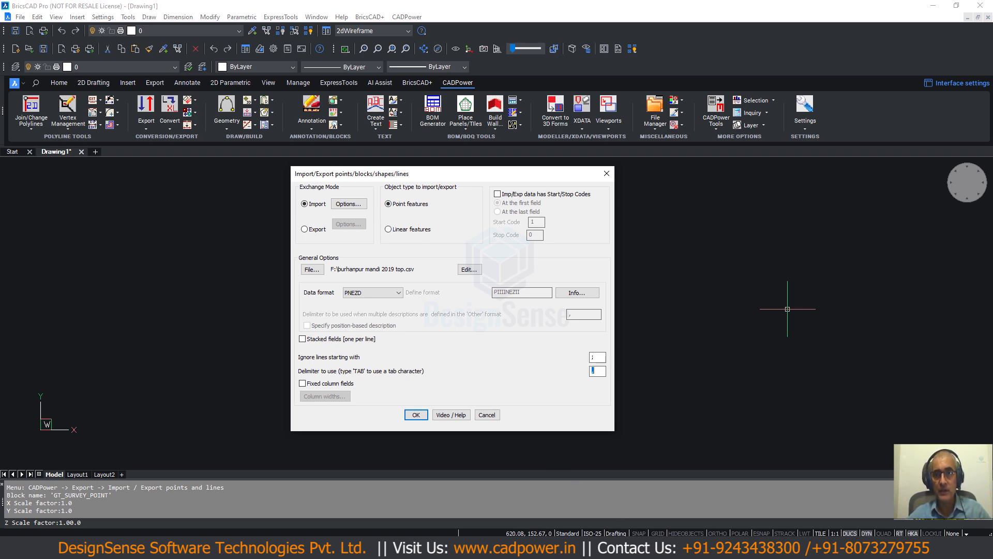
# - Switch to Total Commander, view CP_IMPEX_CSV_Custom.csv, examine its header row of field names and close the viewer
pyautogui.click(614, 547)
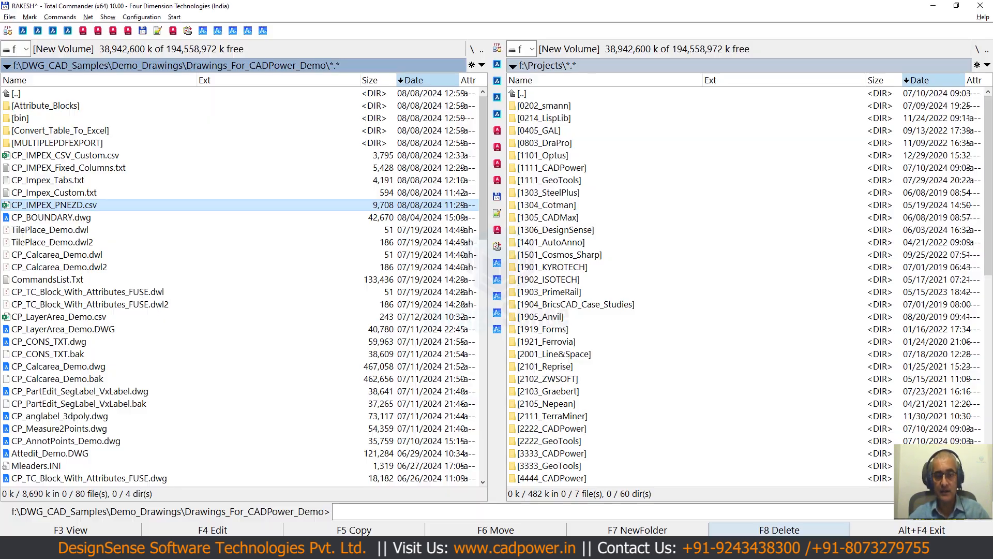
pyautogui.click(125, 159)
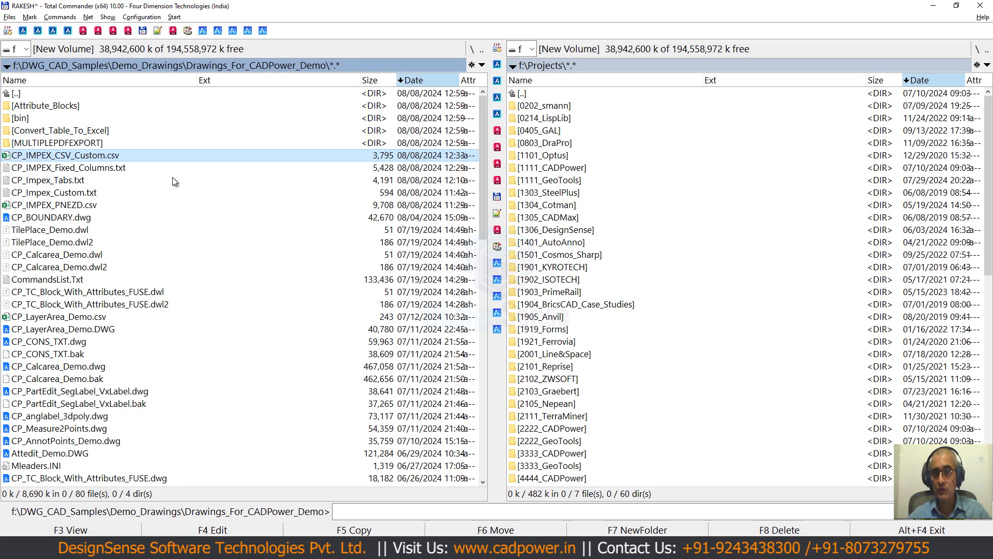
pyautogui.press('F3')
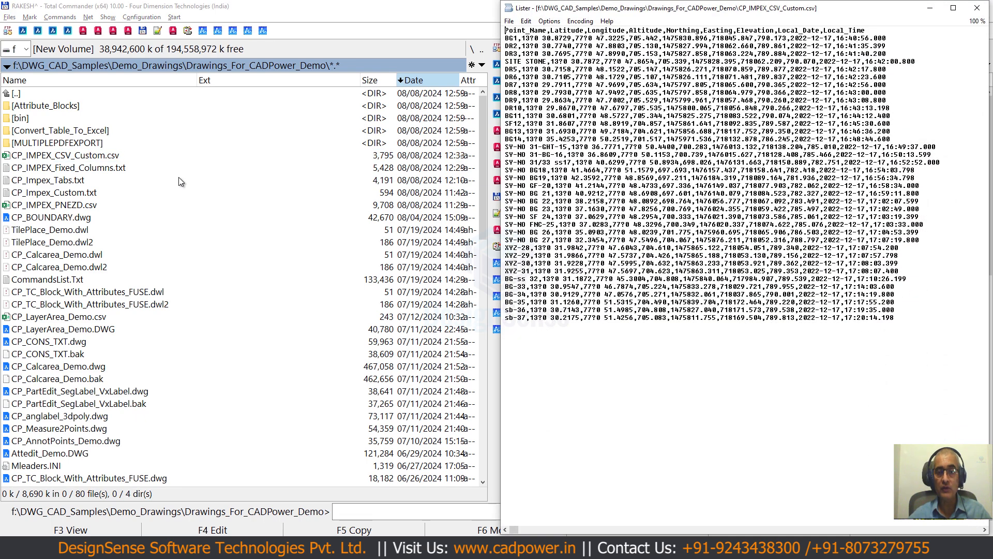
pyautogui.moveTo(530, 7); pyautogui.dragTo(399, 61)
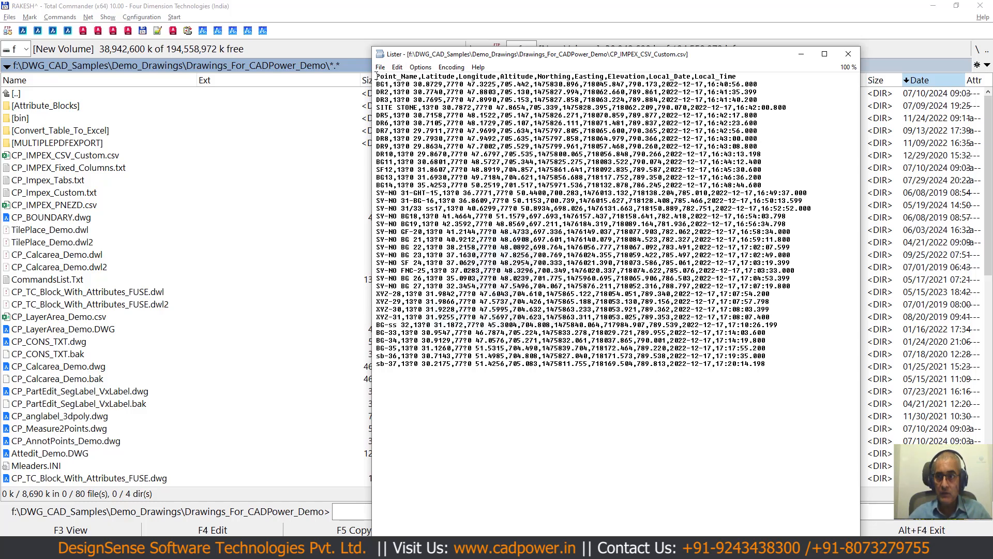
pyautogui.moveTo(376, 76); pyautogui.dragTo(737, 76)
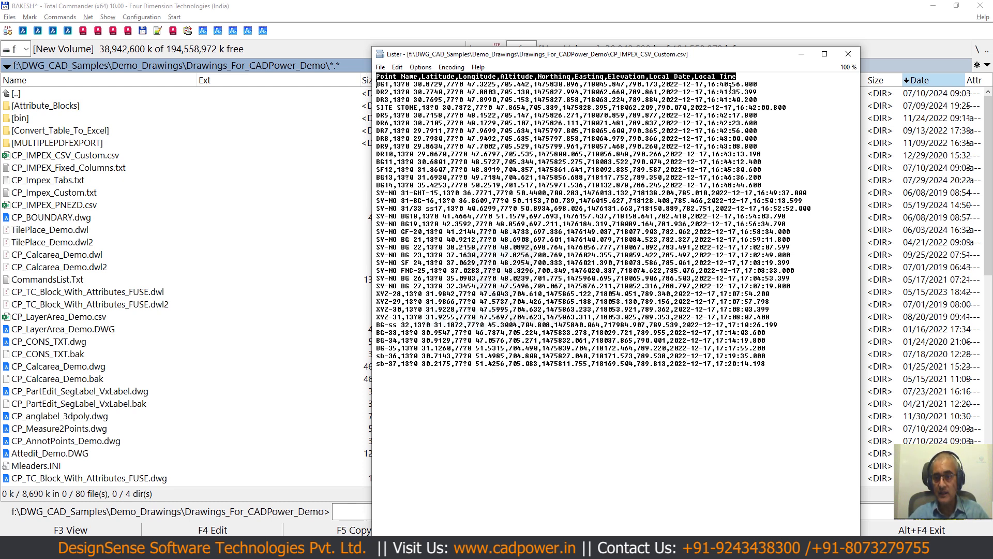
pyautogui.press('Escape')
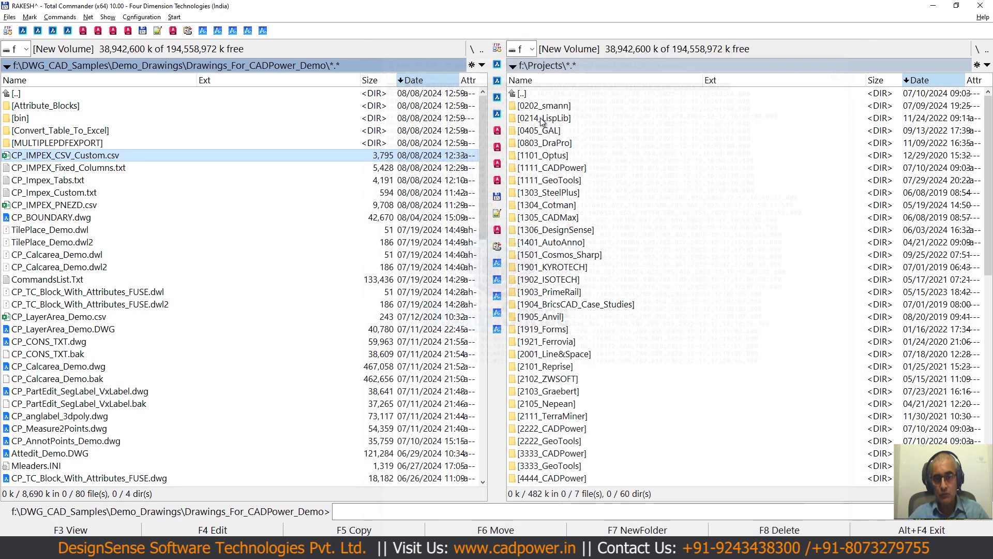
# - View CP_IMPEX_Fixed_Columns.txt to examine its fixed-width column layout and close the viewer
pyautogui.click(117, 169)
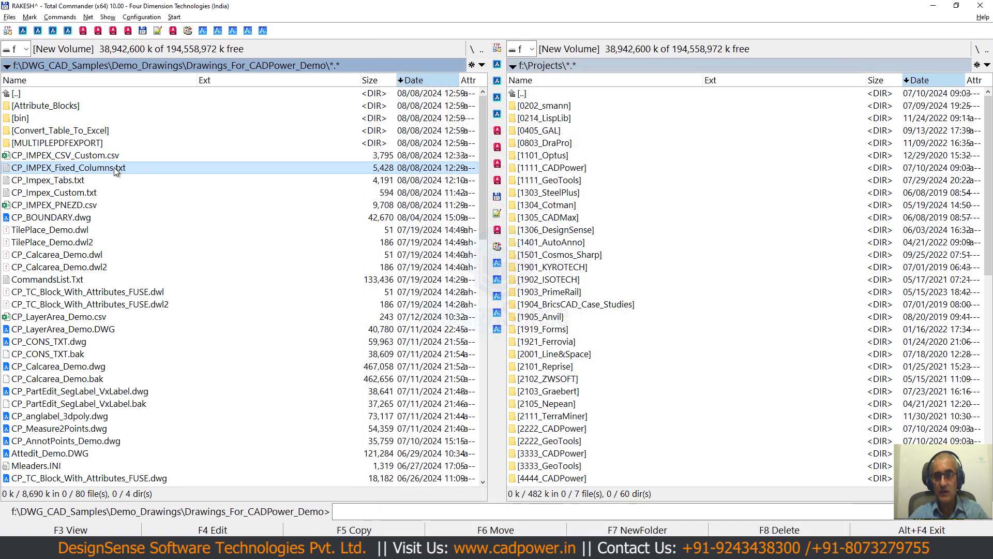
pyautogui.press('F3')
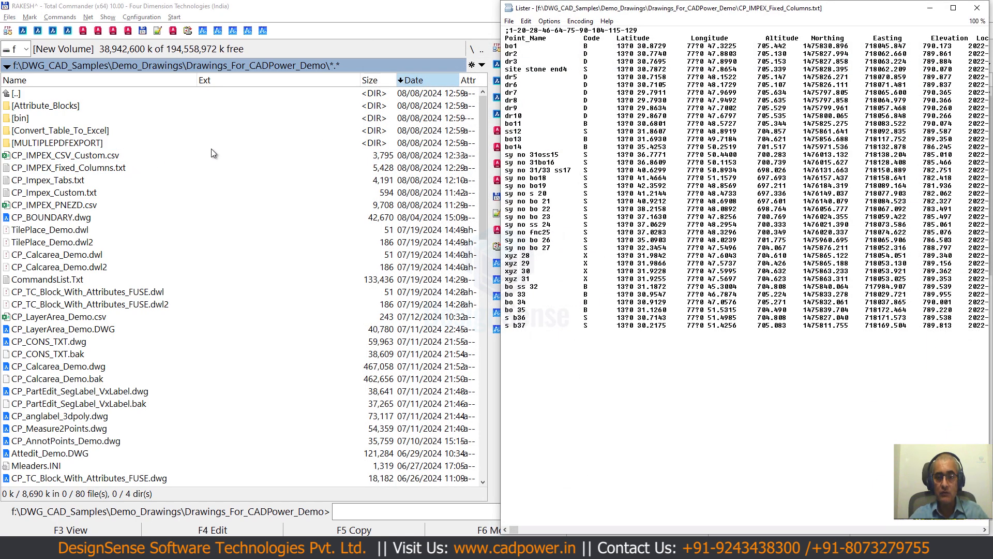
pyautogui.moveTo(678, 12); pyautogui.dragTo(474, 52)
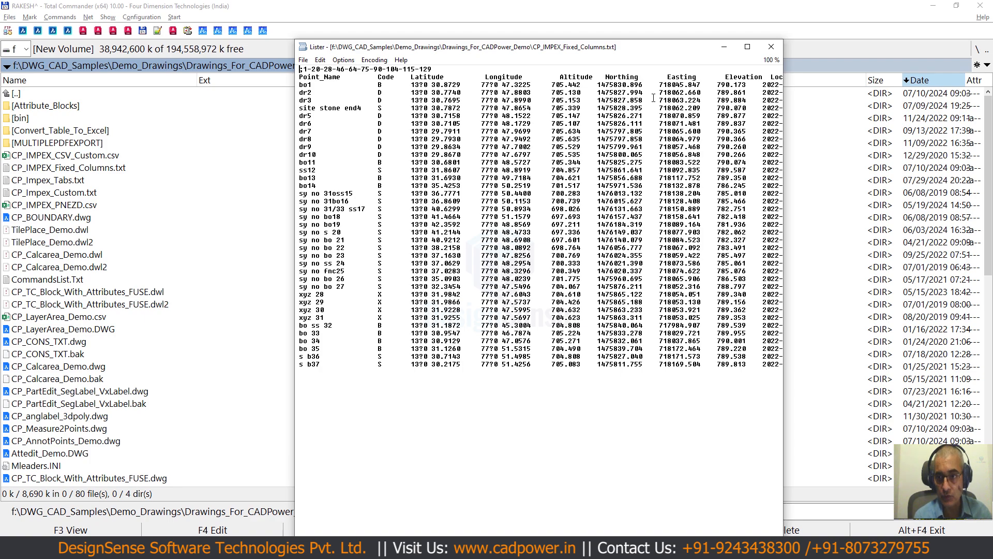
pyautogui.press('Escape')
# - View CP_Impex_Tabs.txt, examine the tab gaps between its fields and close the viewer
pyautogui.click(87, 181)
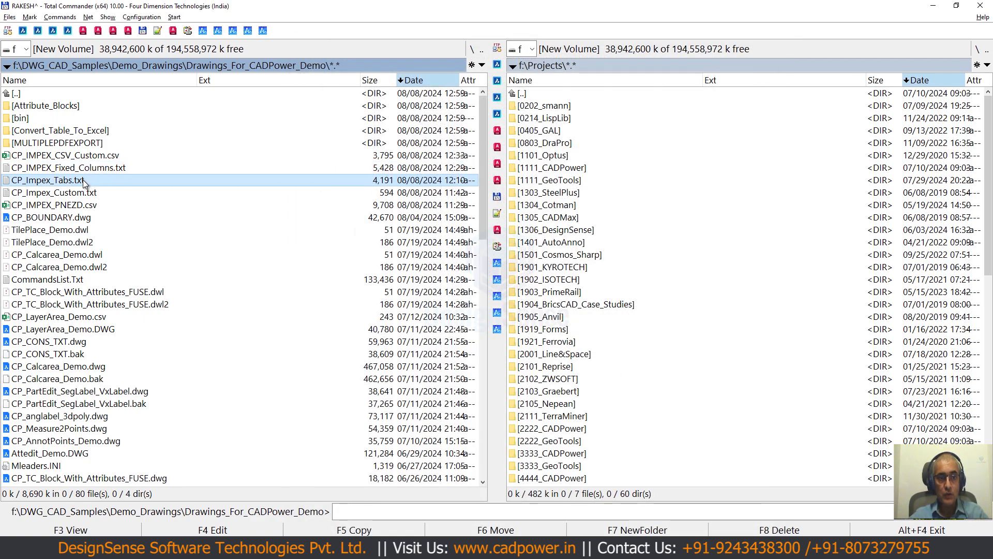
pyautogui.press('F3')
pyautogui.moveTo(646, 10); pyautogui.dragTo(404, 77)
pyautogui.moveTo(277, 108); pyautogui.dragTo(325, 107)
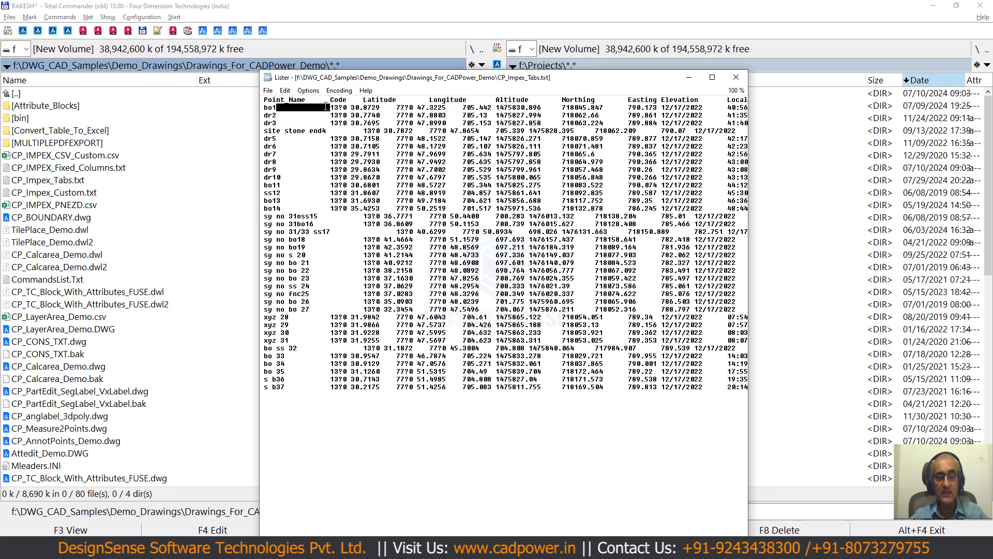
pyautogui.moveTo(297, 139); pyautogui.dragTo(326, 154)
pyautogui.press('Escape')
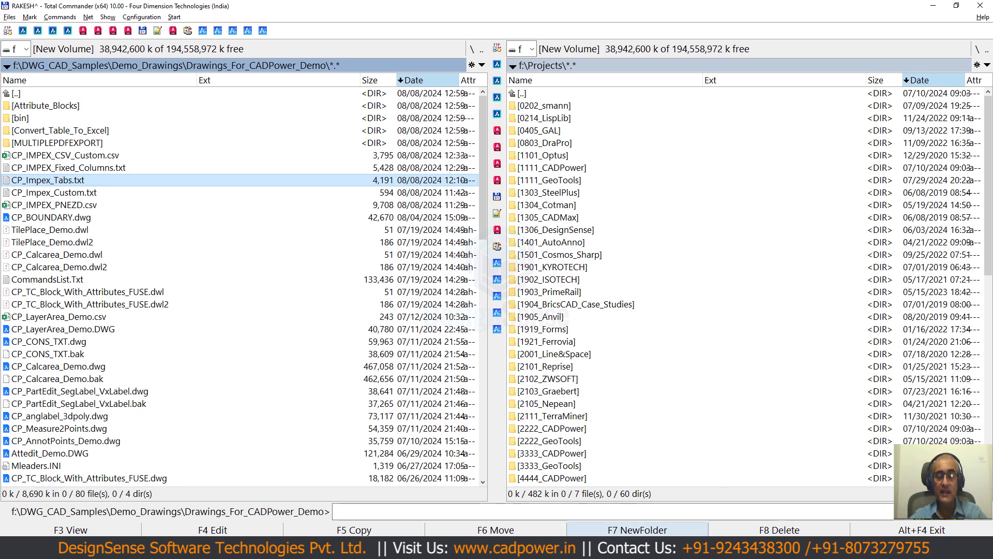
# - Return to BricsCAD and browse for the import data file in DWG_CAD_Samples, Demo_Drawings, Drawings_For_CADPower_Demo
pyautogui.hotkey('alt', 'Tab')
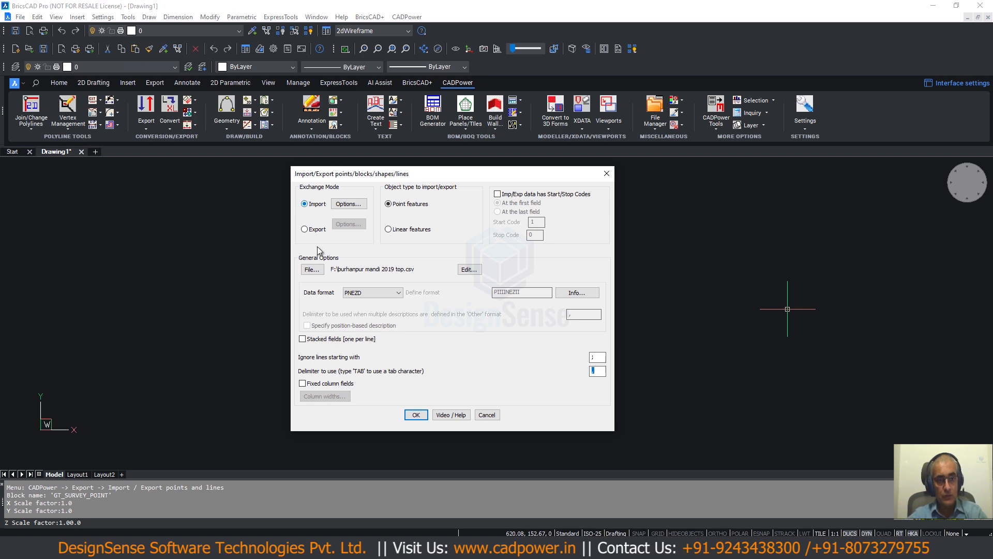
pyautogui.click(311, 269)
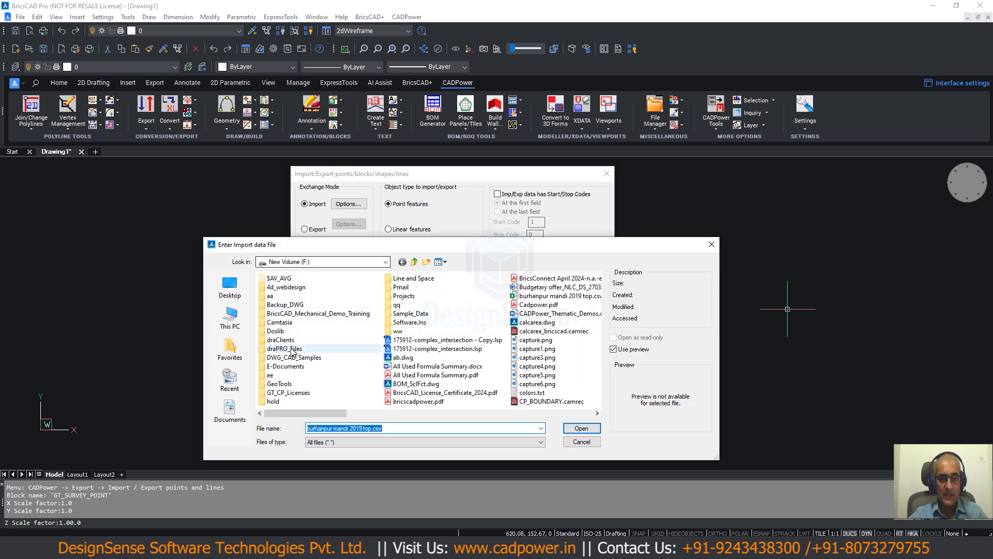
pyautogui.doubleClick(294, 357)
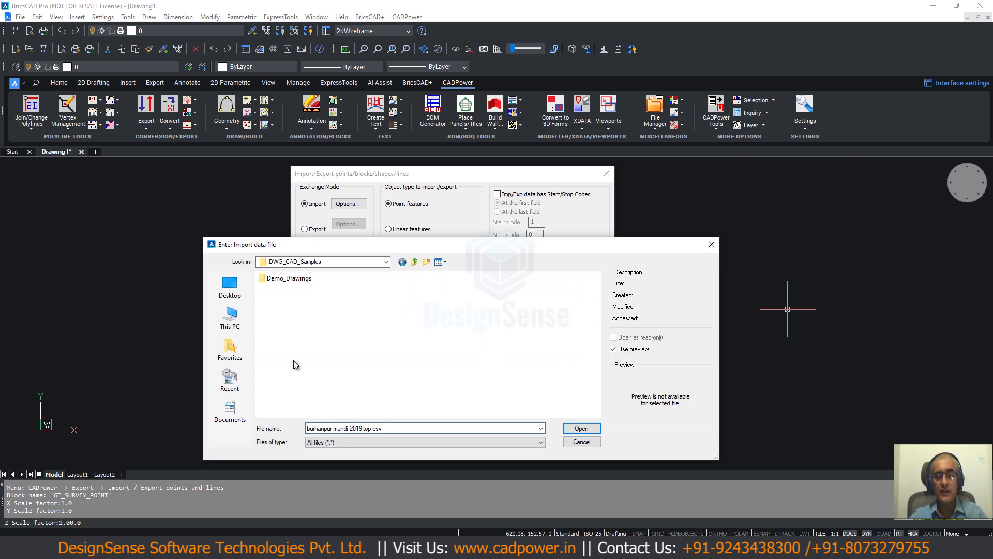
pyautogui.doubleClick(290, 277)
# - Switch to Total Commander to recheck the contents and name of CP_IMPEX_CSV_Custom.csv and return to BricsCAD
pyautogui.click(581, 547)
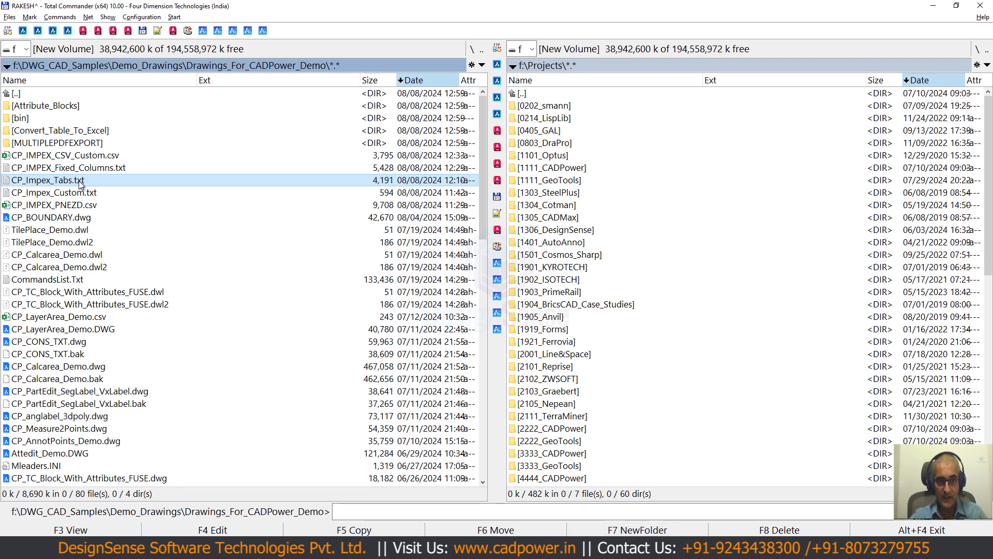
pyautogui.click(72, 159)
pyautogui.press('F3')
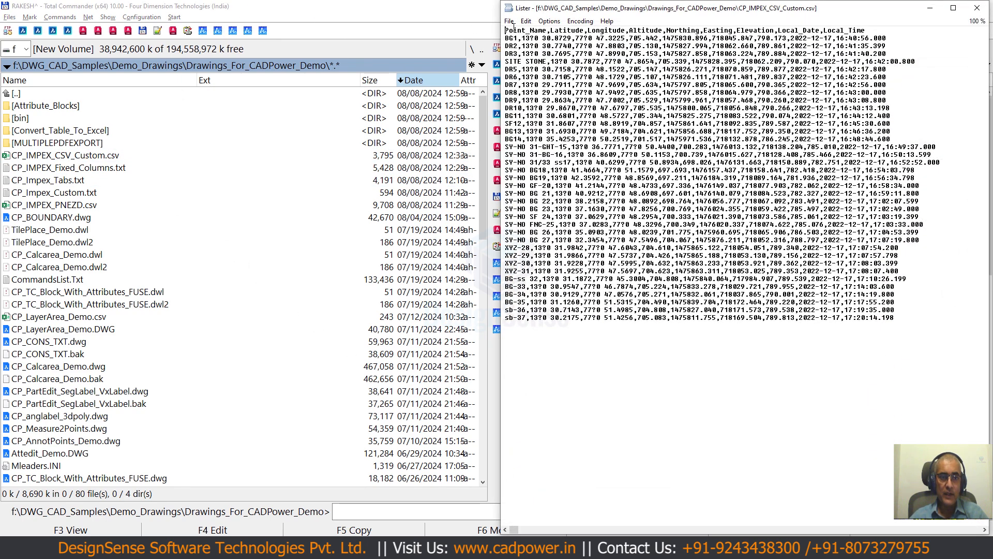
pyautogui.click(38, 154)
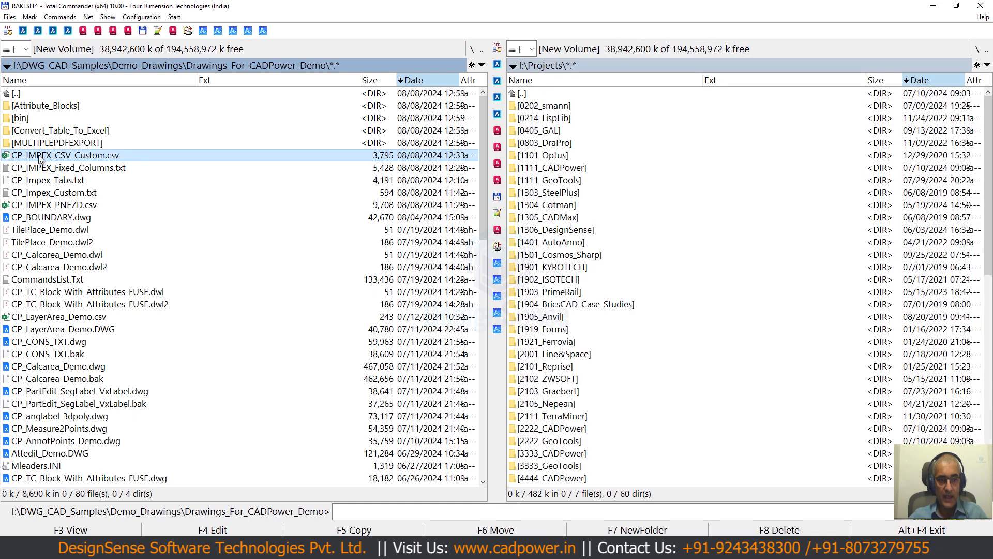
pyautogui.hotkey('alt', 'Tab')
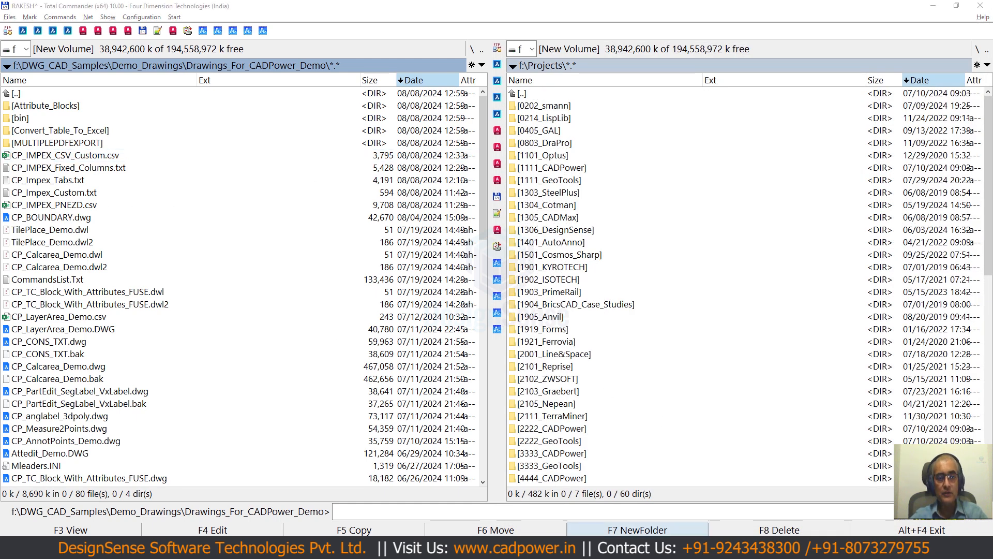
# - Choose CP_IMPEX_CSV_Custom.csv from the Drawings_For_CADPower_Demo folder as the import data file
pyautogui.click(399, 429)
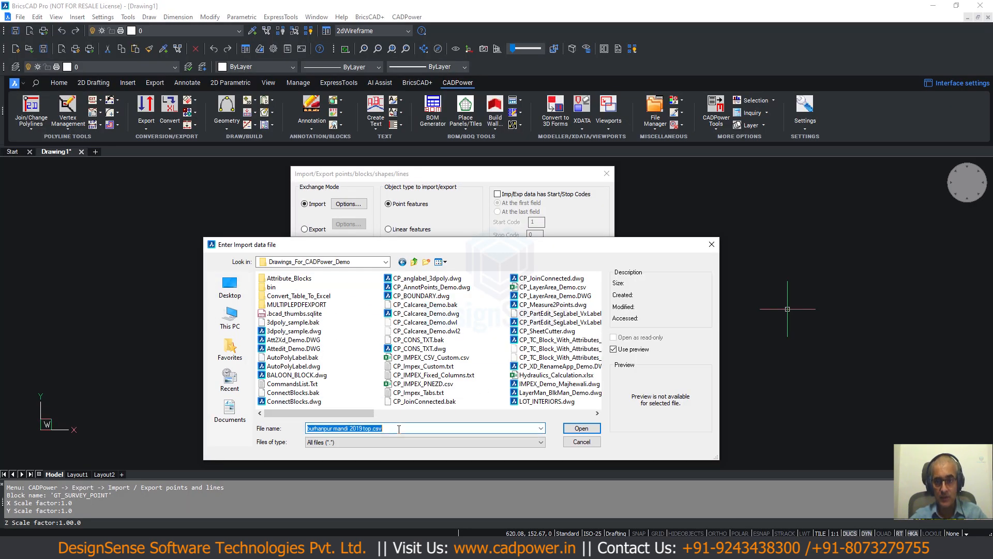
pyautogui.write('cp_')
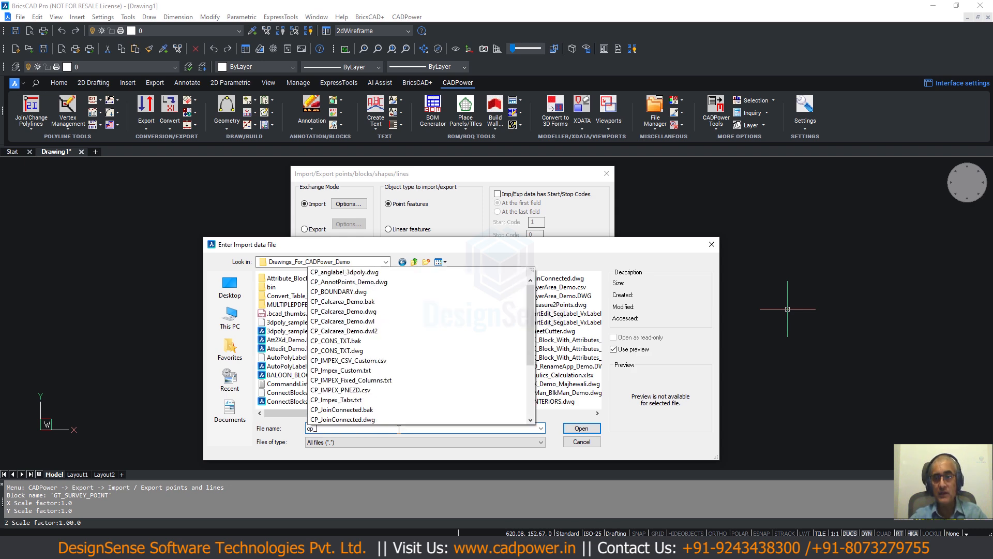
pyautogui.write('im')
pyautogui.press('Down')
pyautogui.press('Return')
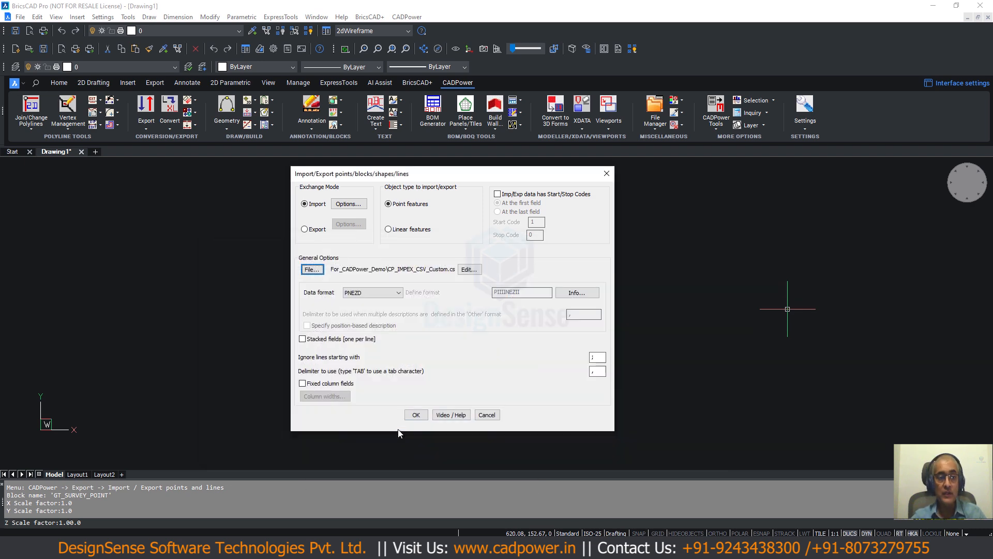
# - Open the chosen CSV file in the record editor, examine all its columns from Point_Name to Local_Time, and cancel without changes
pyautogui.click(465, 270)
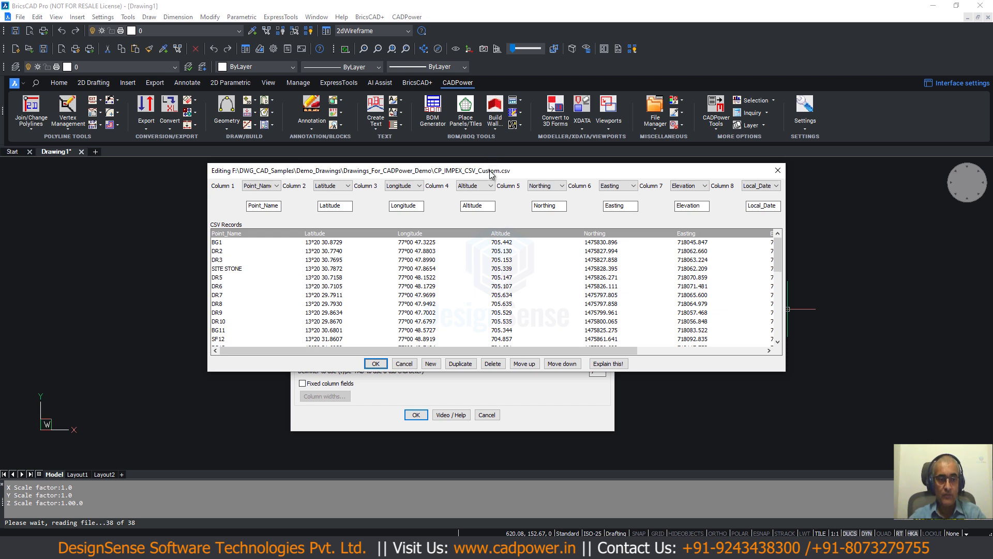
pyautogui.moveTo(490, 174); pyautogui.dragTo(418, 176)
pyautogui.moveTo(197, 351); pyautogui.dragTo(169, 377)
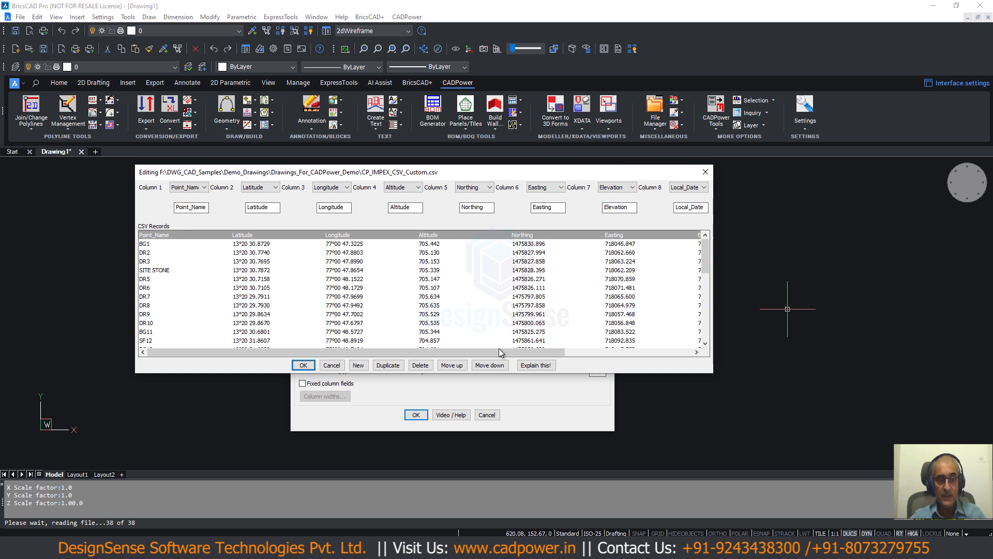
pyautogui.moveTo(500, 352); pyautogui.dragTo(641, 354)
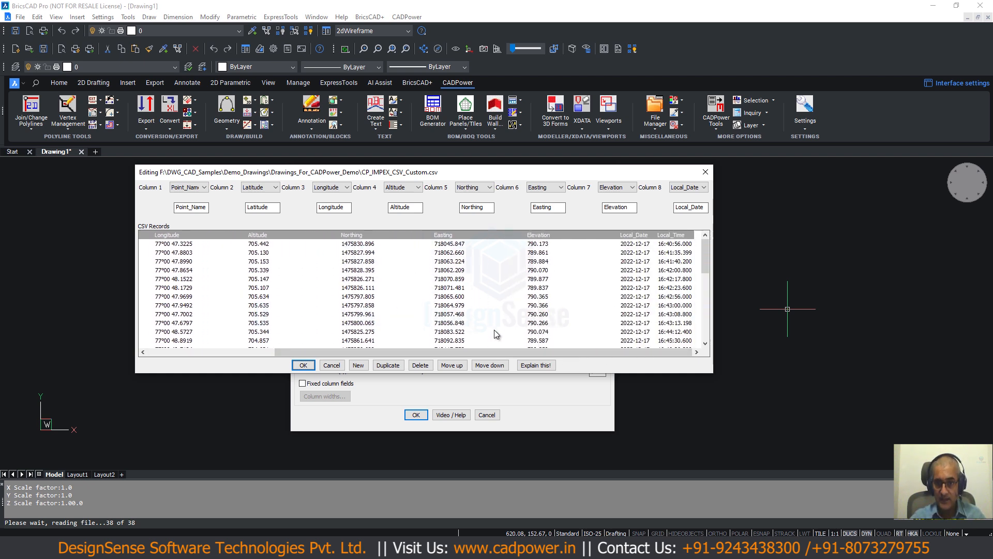
pyautogui.moveTo(488, 351); pyautogui.dragTo(241, 376)
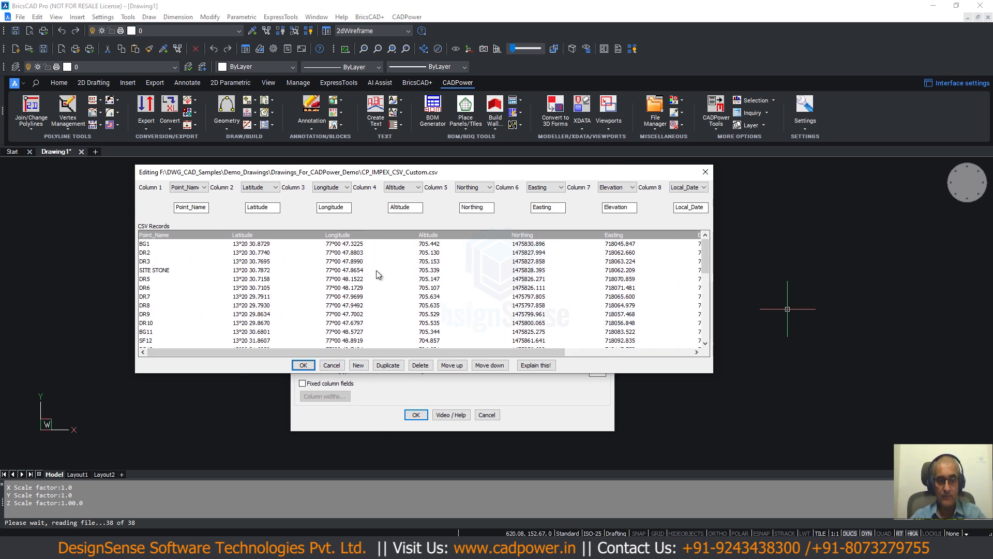
pyautogui.click(337, 366)
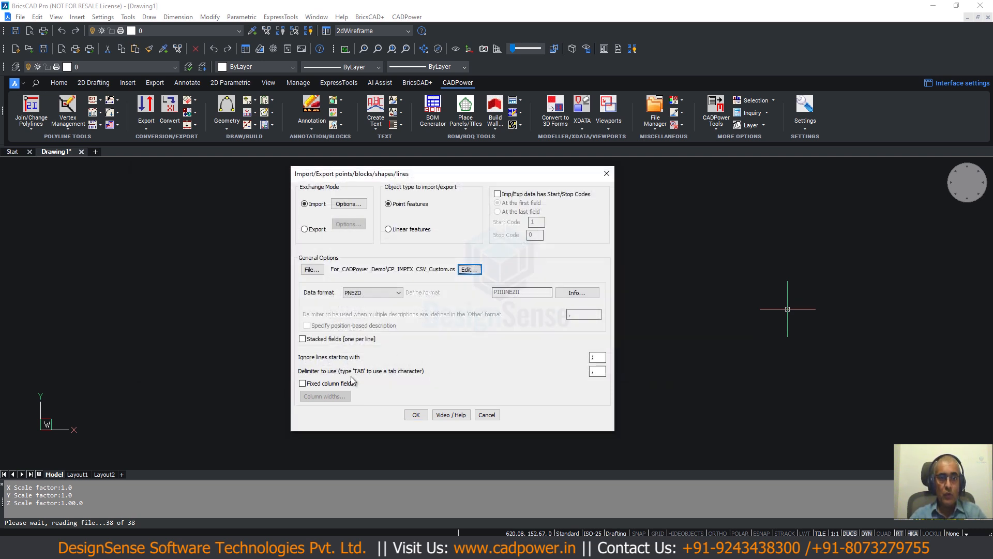
# - Recheck how the CSV records split into columns, cancel the record editor, and clear the import delimiter
pyautogui.doubleClick(602, 372)
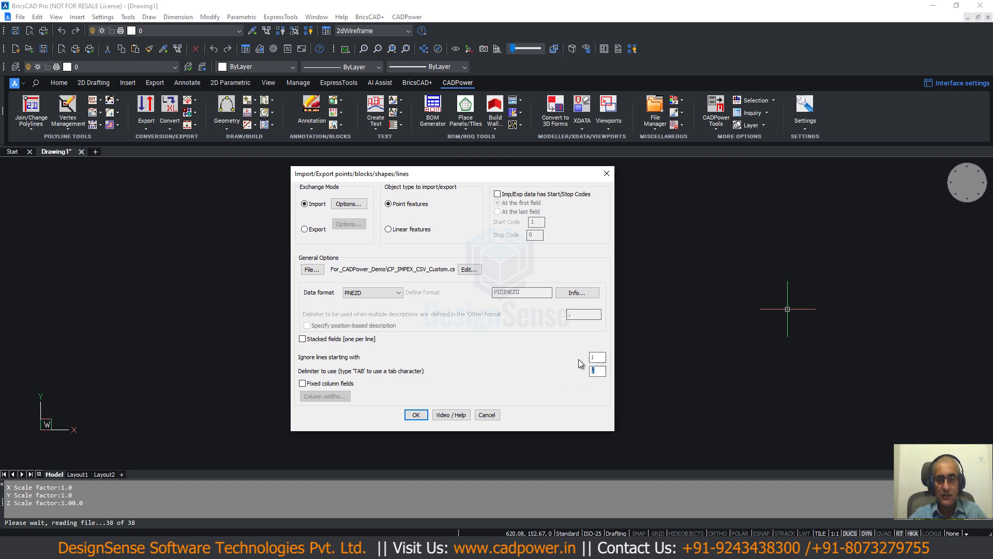
pyautogui.click(471, 270)
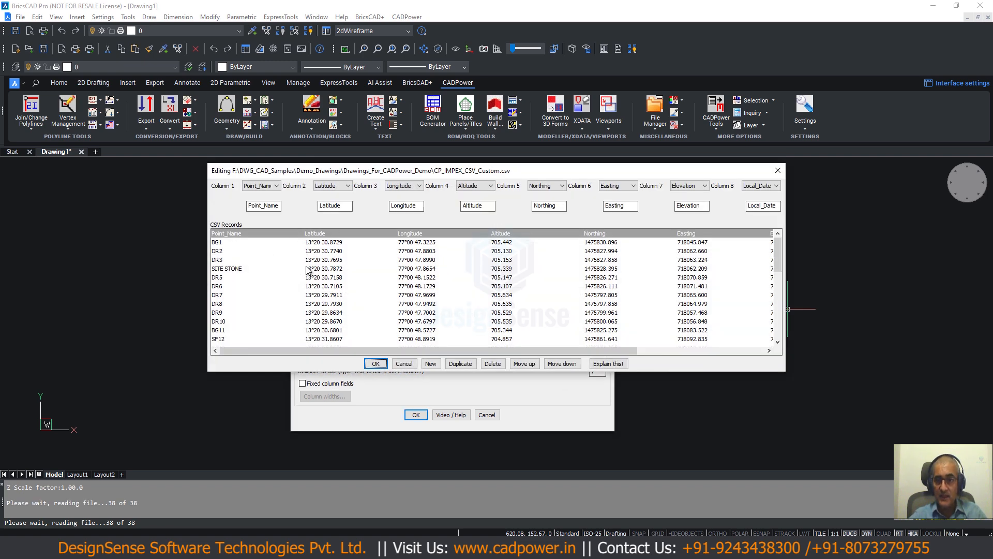
pyautogui.click(404, 363)
pyautogui.moveTo(600, 370); pyautogui.dragTo(525, 383)
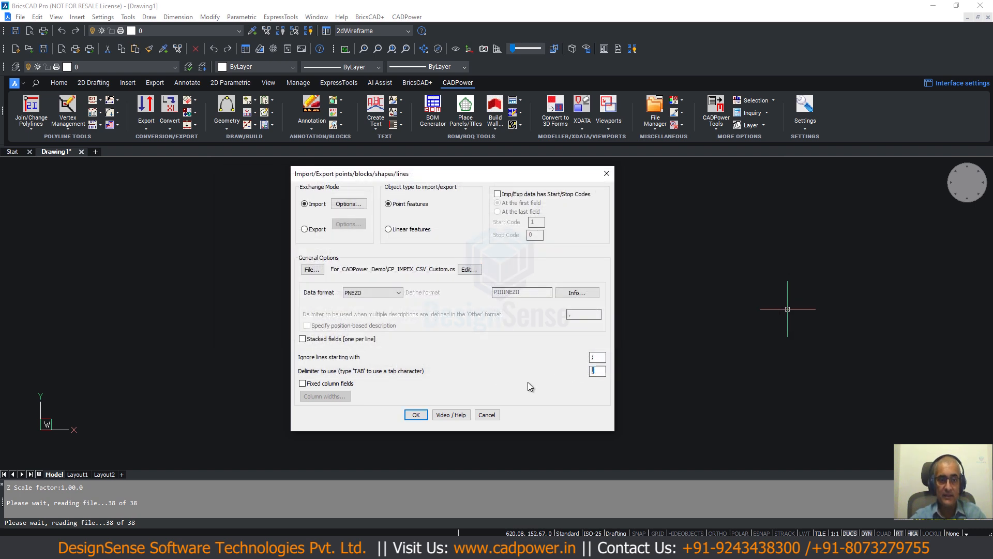
pyautogui.press('Delete')
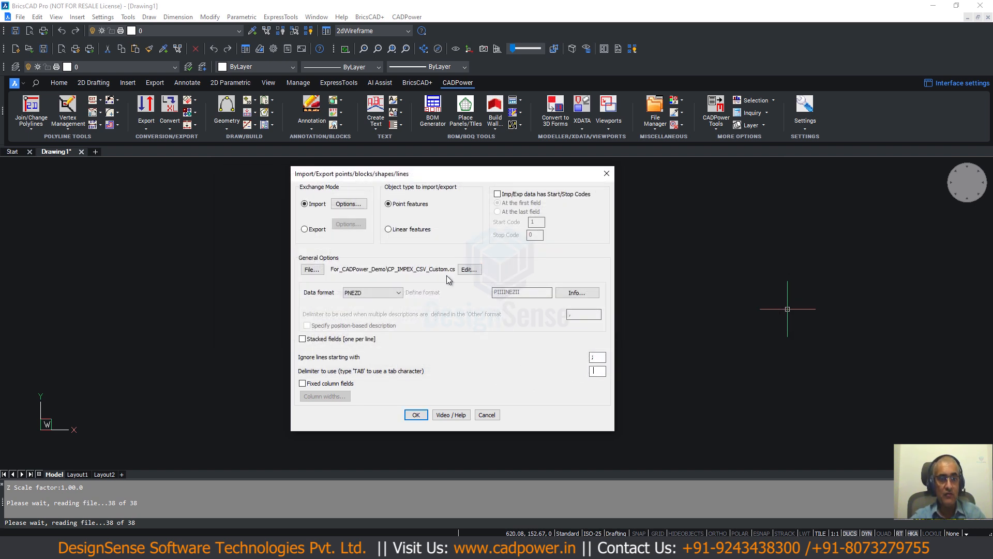
# - Examine how the CSV records split in the record editor without a delimiter and with the delimiter set to a comma
pyautogui.click(467, 270)
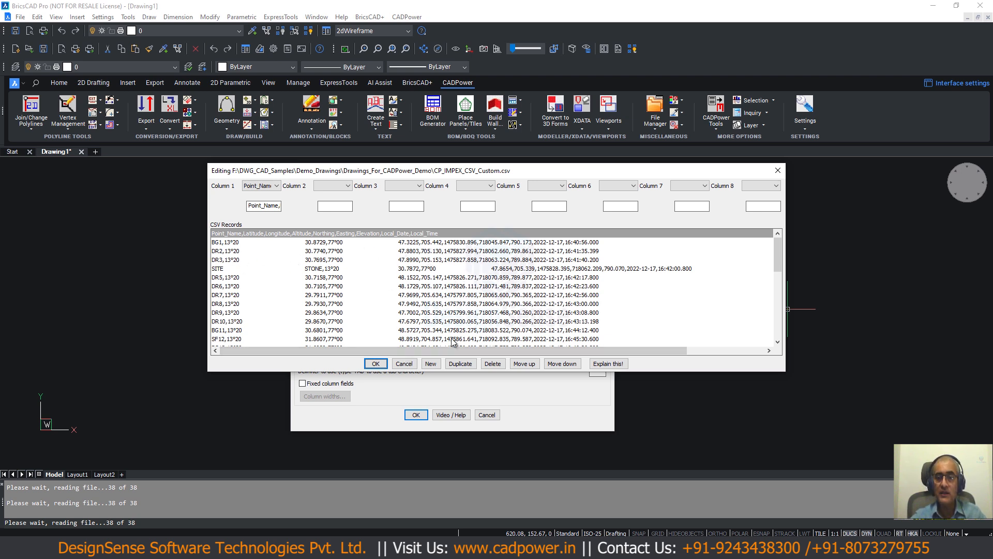
pyautogui.click(404, 364)
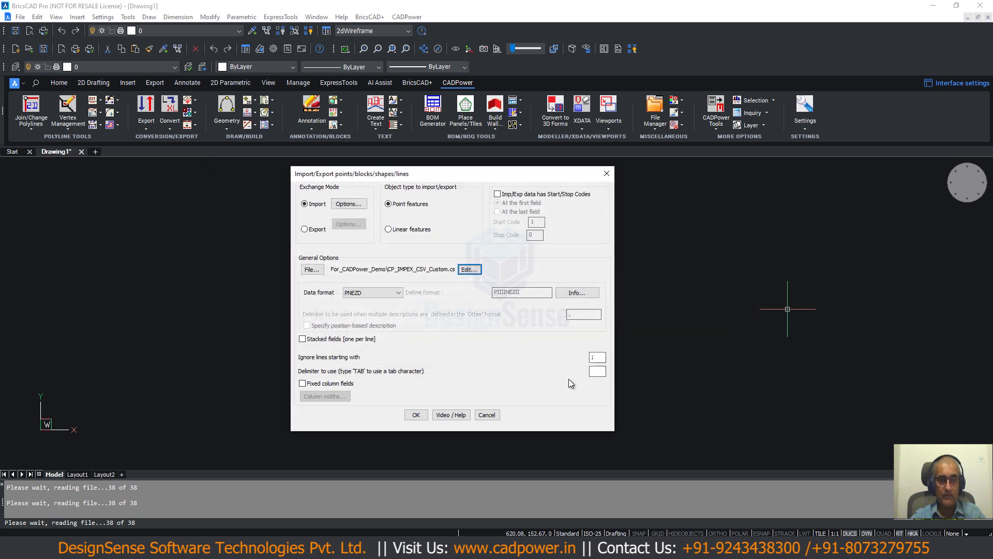
pyautogui.click(604, 372)
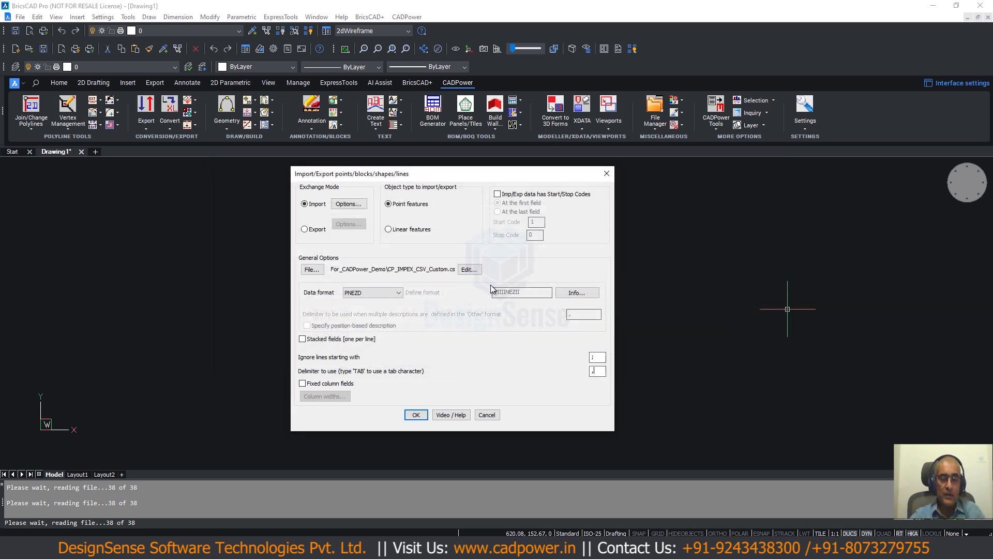
pyautogui.click(471, 271)
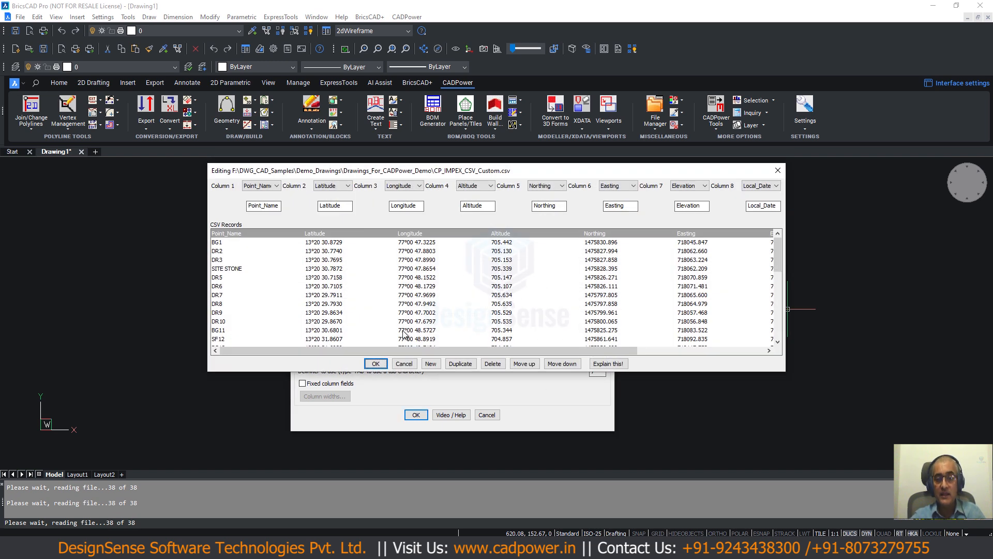
pyautogui.click(404, 364)
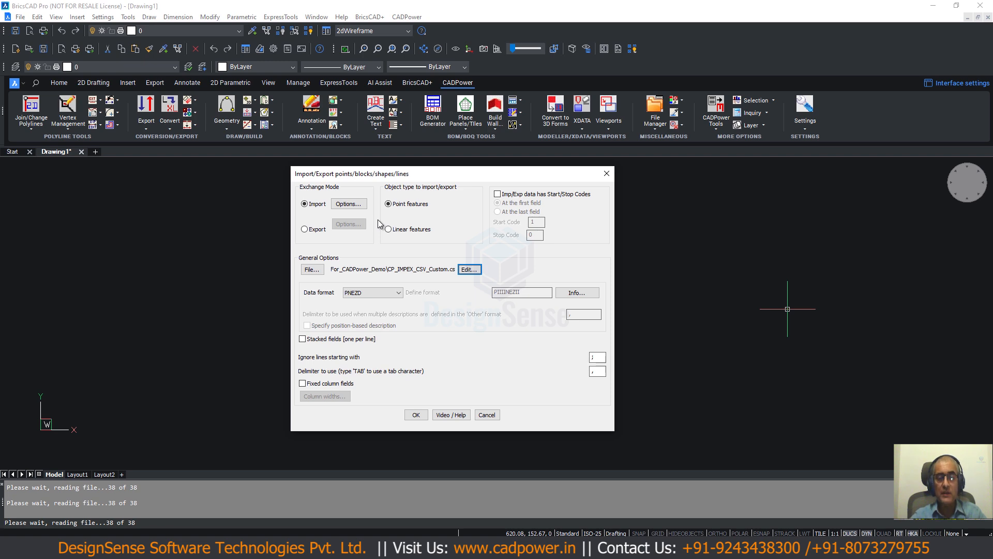
pyautogui.click(354, 205)
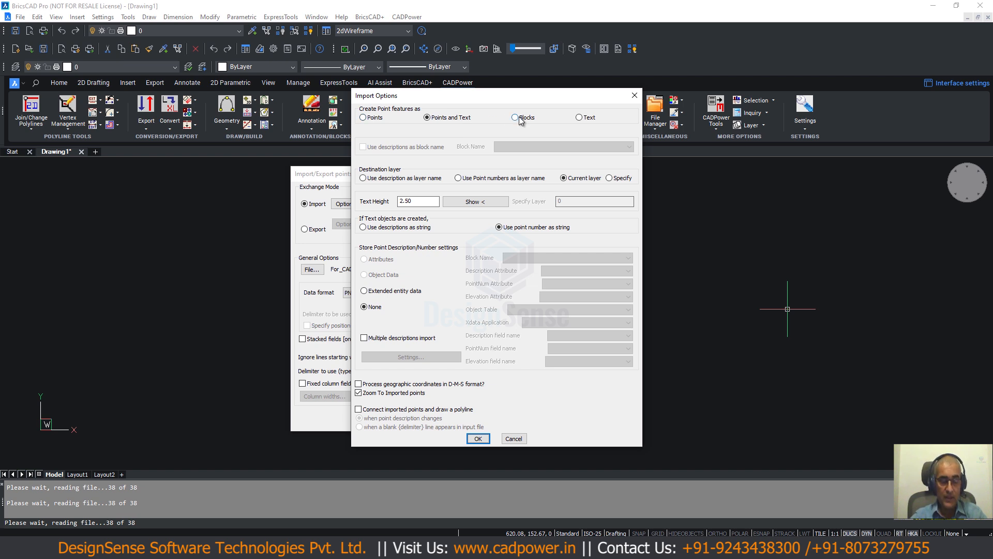
pyautogui.click(515, 117)
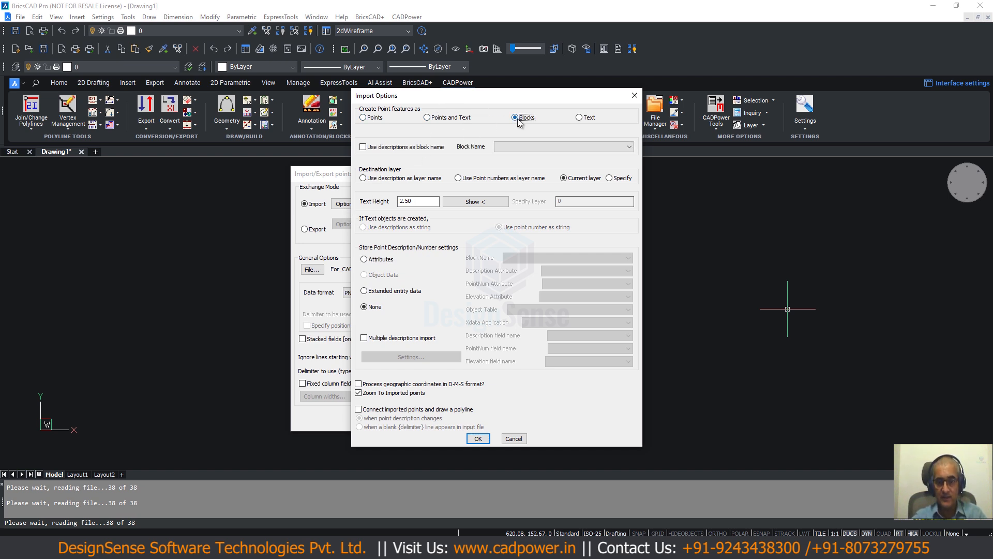
pyautogui.click(512, 438)
pyautogui.click(489, 415)
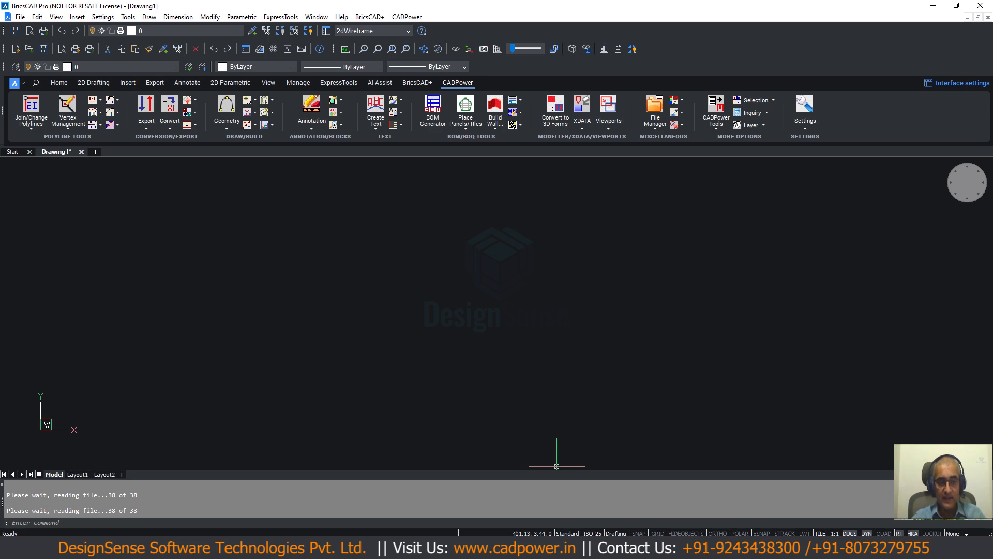
# - Switch to Total Commander to review the fields in CP_IMPEX_CSV_Custom.csv and return to BricsCAD
pyautogui.click(582, 547)
pyautogui.press('F3')
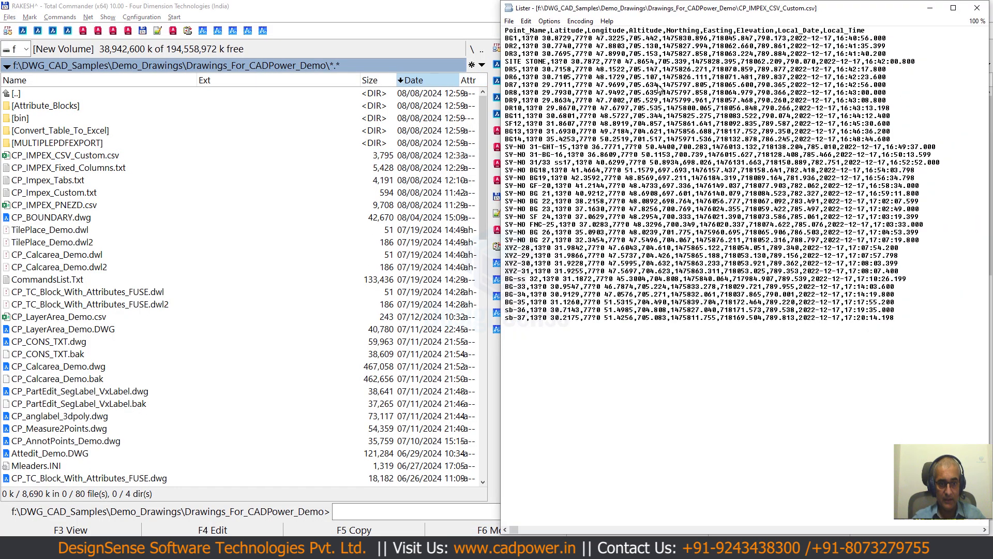
pyautogui.press('Escape')
pyautogui.hotkey('alt', 'Tab')
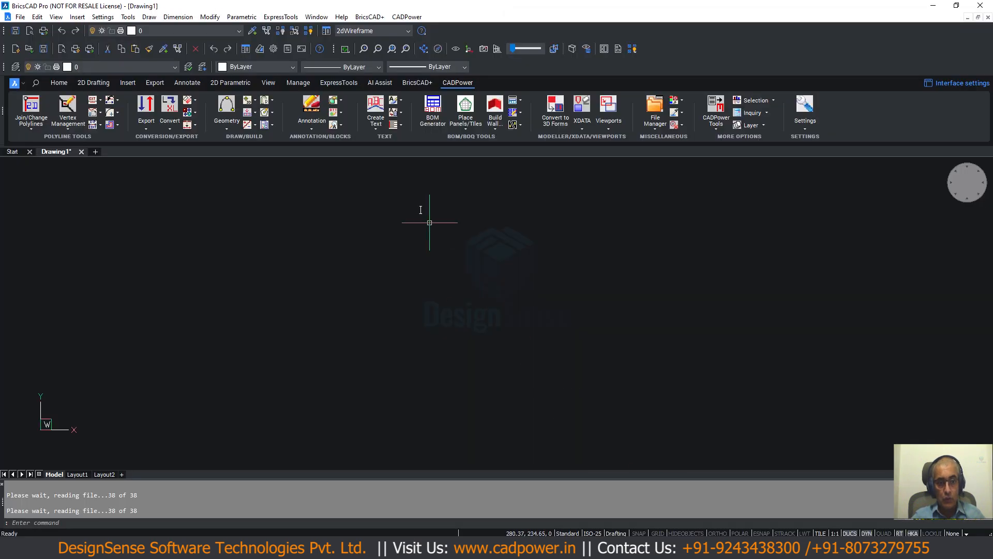
pyautogui.click(407, 18)
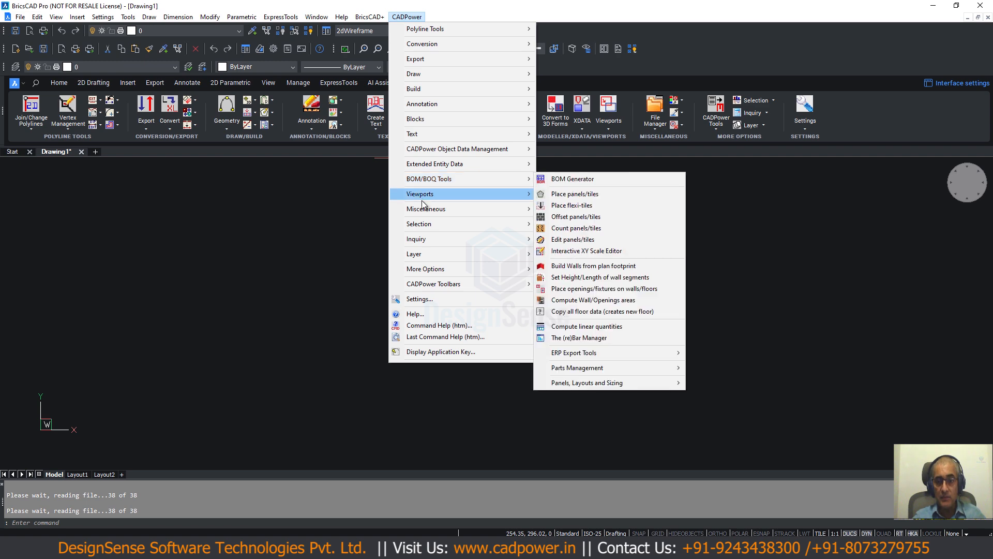
pyautogui.moveTo(530, 118)
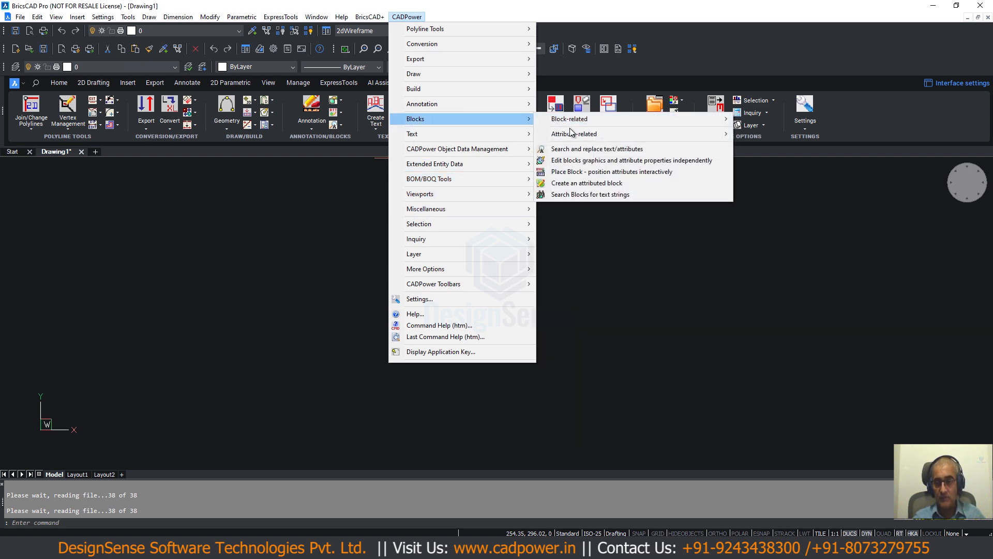
pyautogui.moveTo(574, 133)
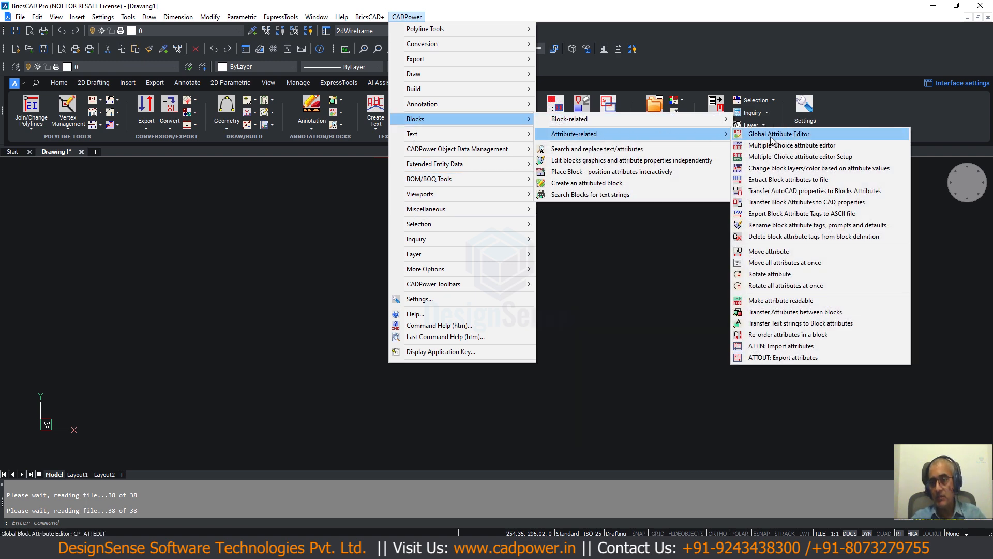
pyautogui.click(576, 184)
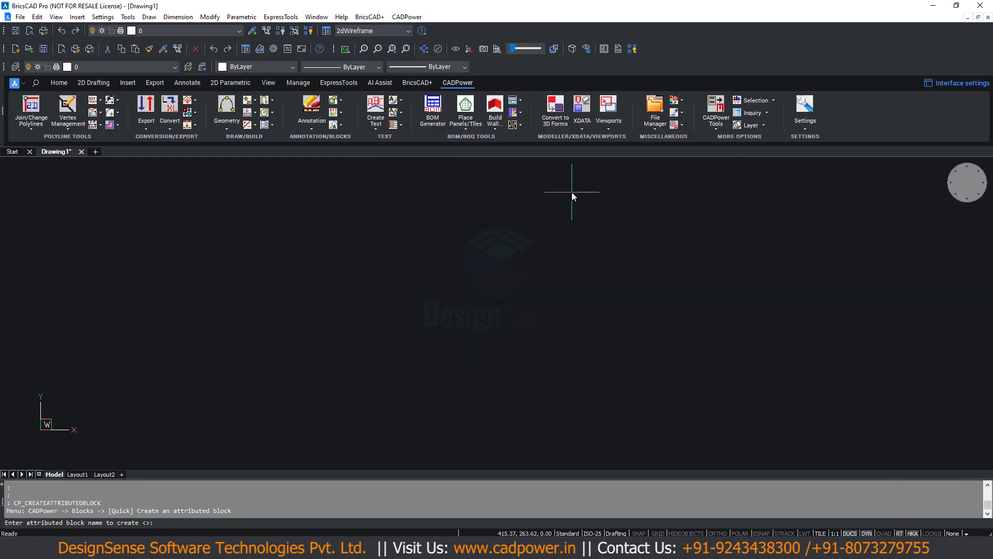
pyautogui.press('Escape')
pyautogui.press('Escape')
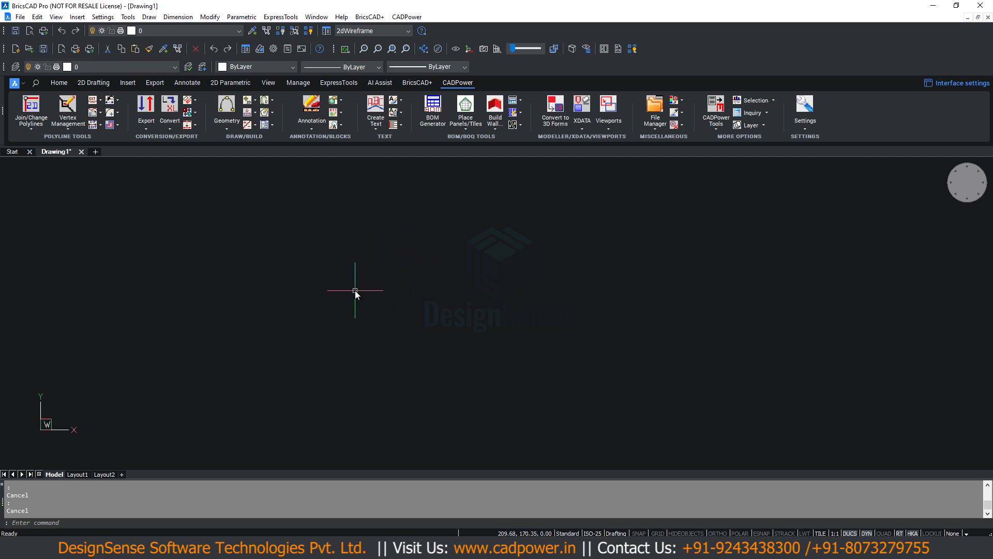
# - Draw a small rectangle in model space with a circle inside it as the point symbol
pyautogui.write('REC')
pyautogui.press('Return')
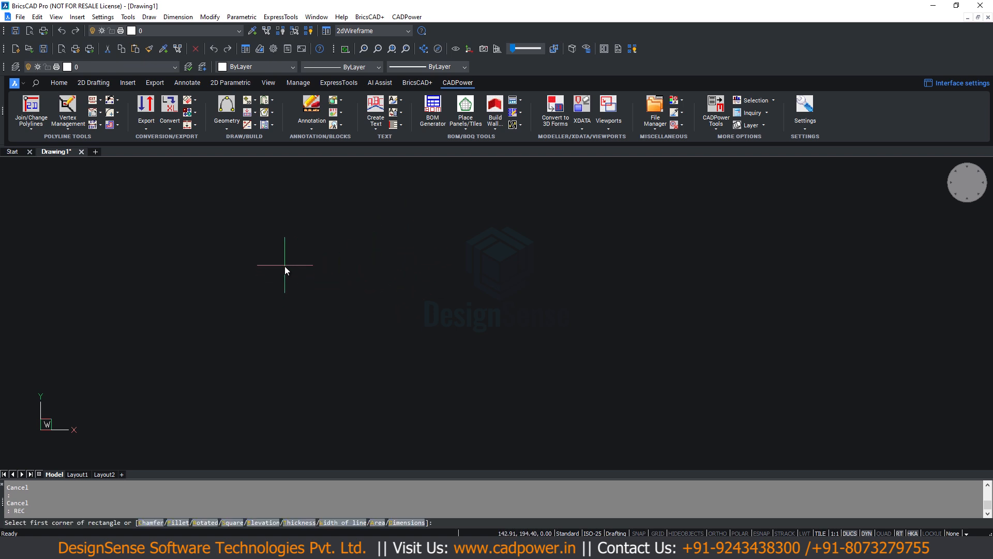
pyautogui.click(284, 243)
pyautogui.click(289, 263)
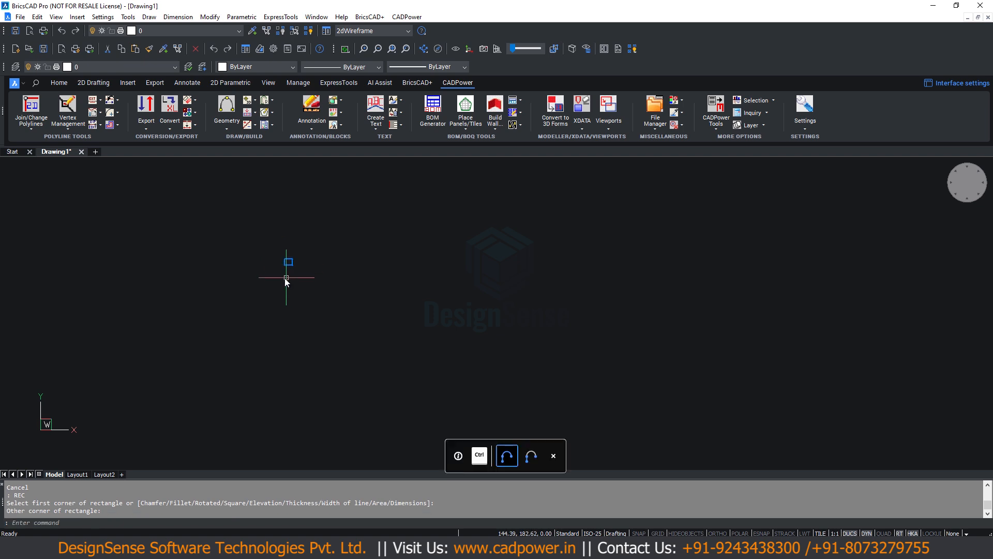
pyautogui.write('CIRCLE')
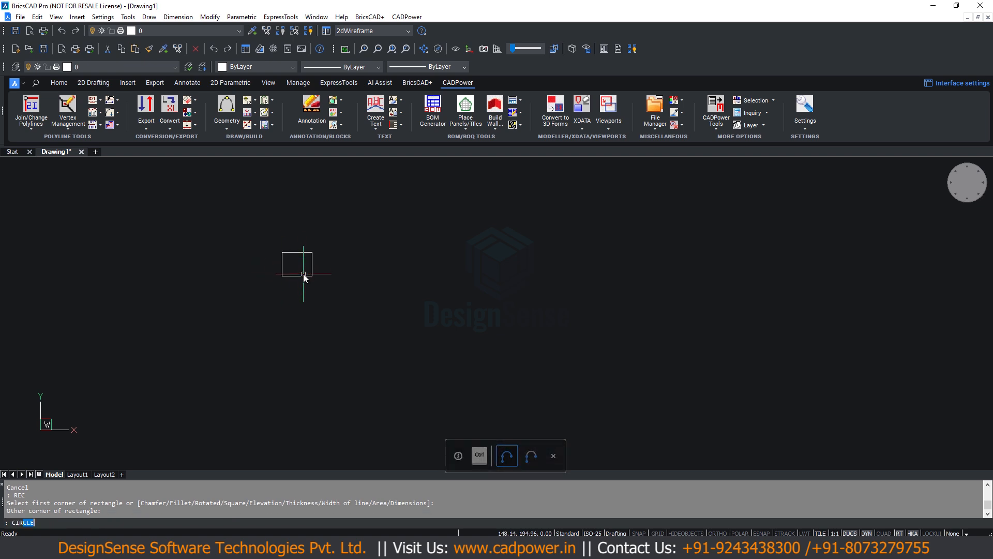
pyautogui.press('Return')
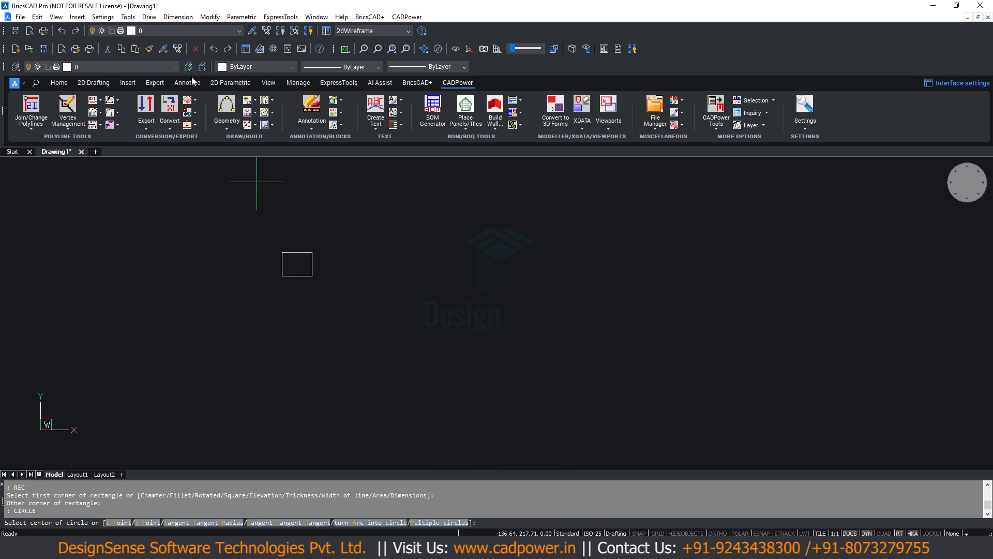
pyautogui.click(295, 262)
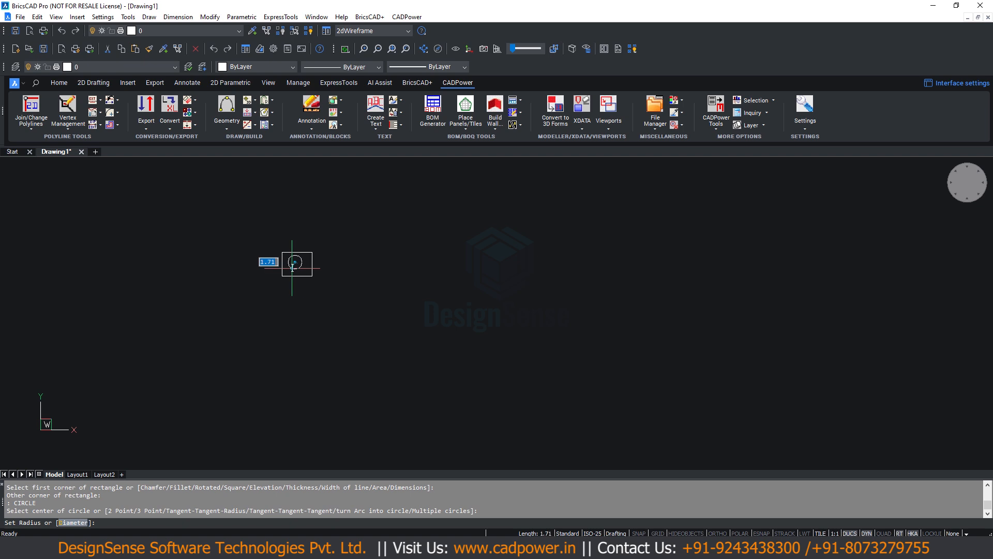
pyautogui.click(301, 264)
# - Start CADPower's attributed block creation with the block name POINT-GPS and use the rectangle and circle as its objects
pyautogui.click(406, 17)
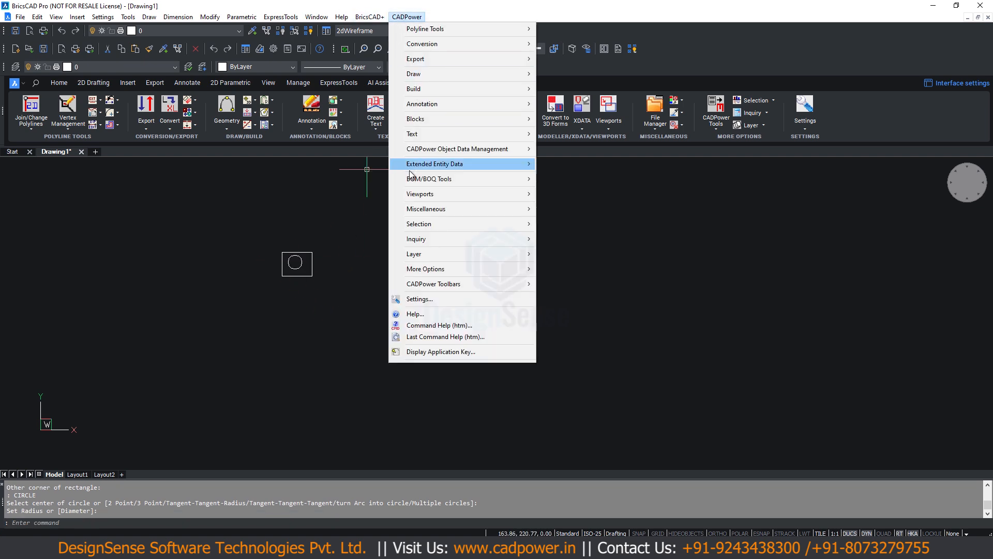
pyautogui.moveTo(421, 120)
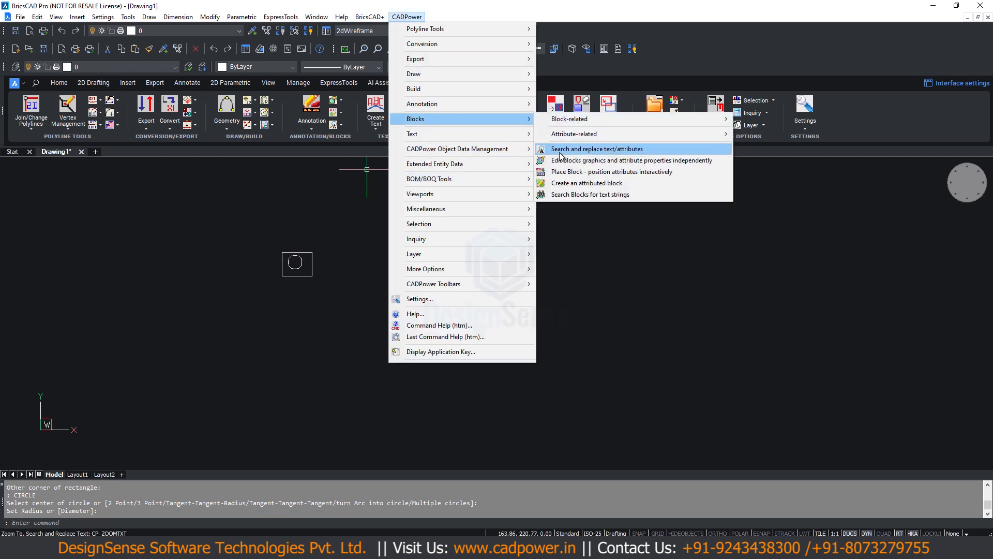
pyautogui.click(568, 183)
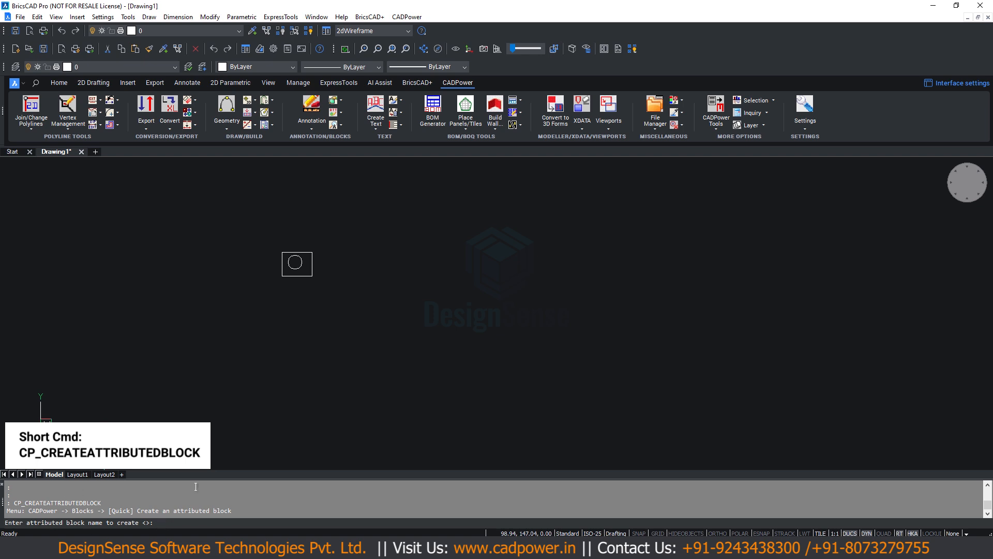
pyautogui.write('POINT-GPS')
pyautogui.press('Return')
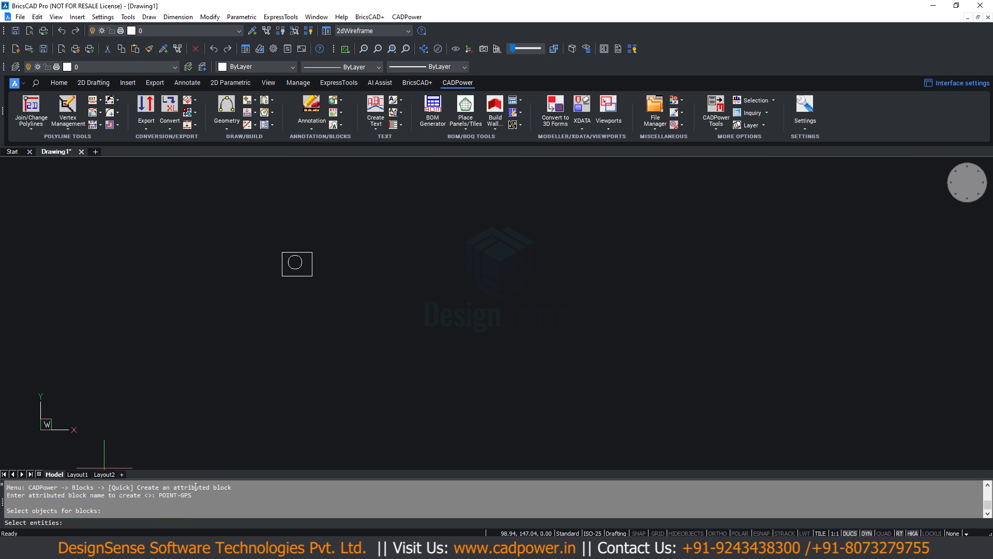
pyautogui.click(243, 228)
pyautogui.click(338, 290)
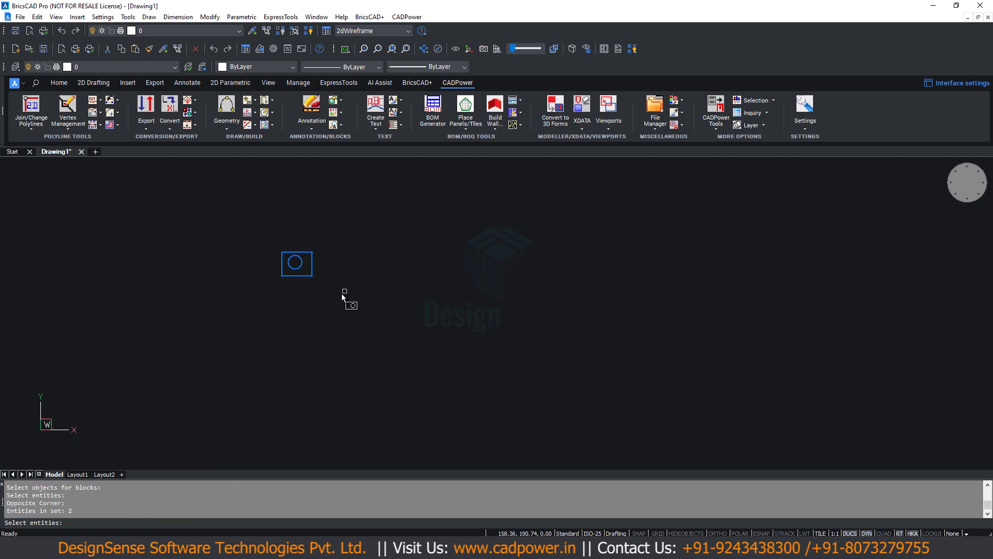
pyautogui.press('Return')
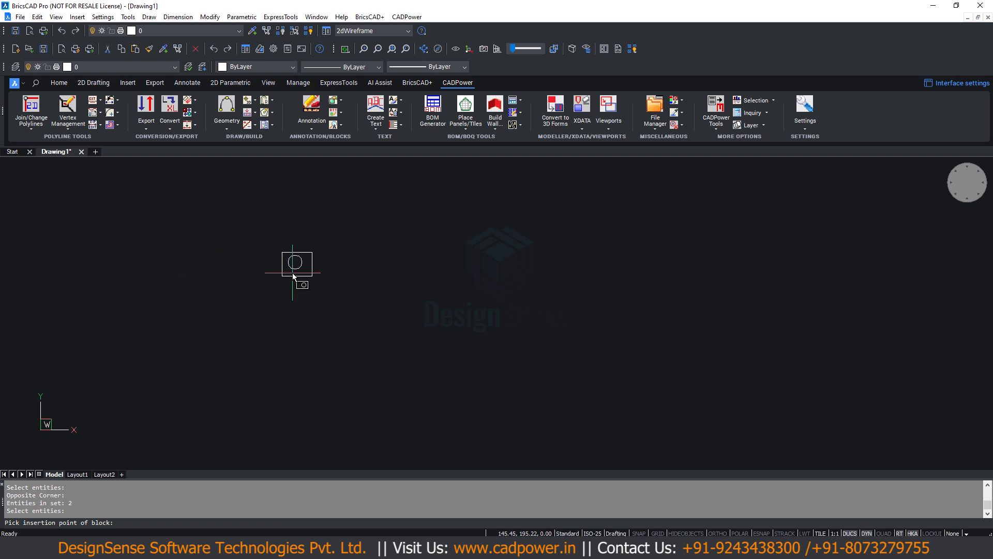
# - Set the block's insertion point at the circle's center and show an attribute height of about 1.5 with two points
pyautogui.write('cen')
pyautogui.press('Return')
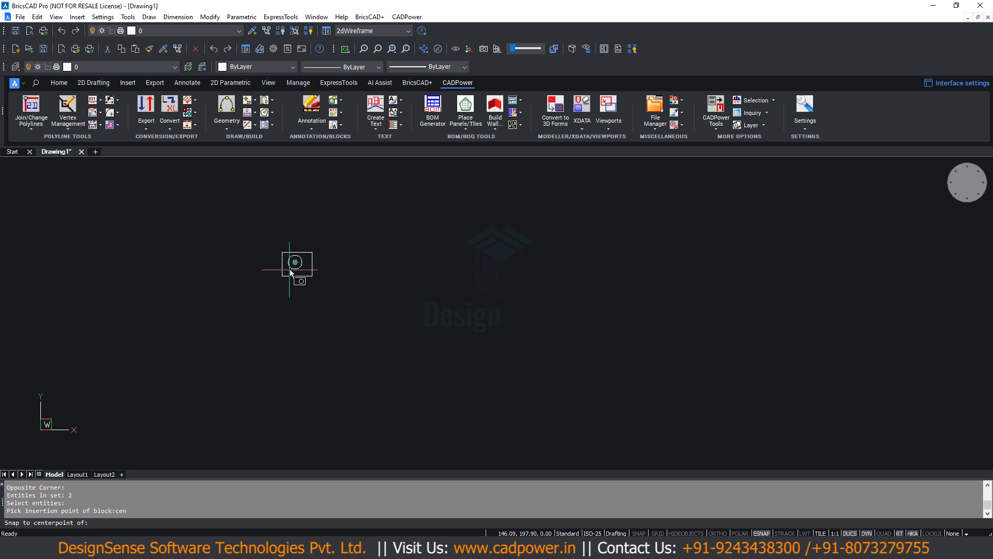
pyautogui.click(295, 264)
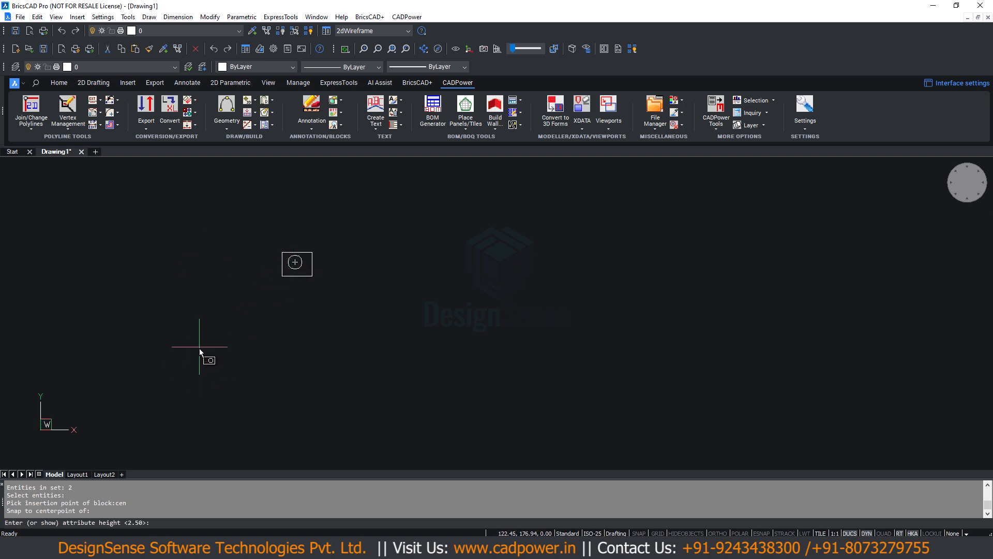
pyautogui.click(291, 280)
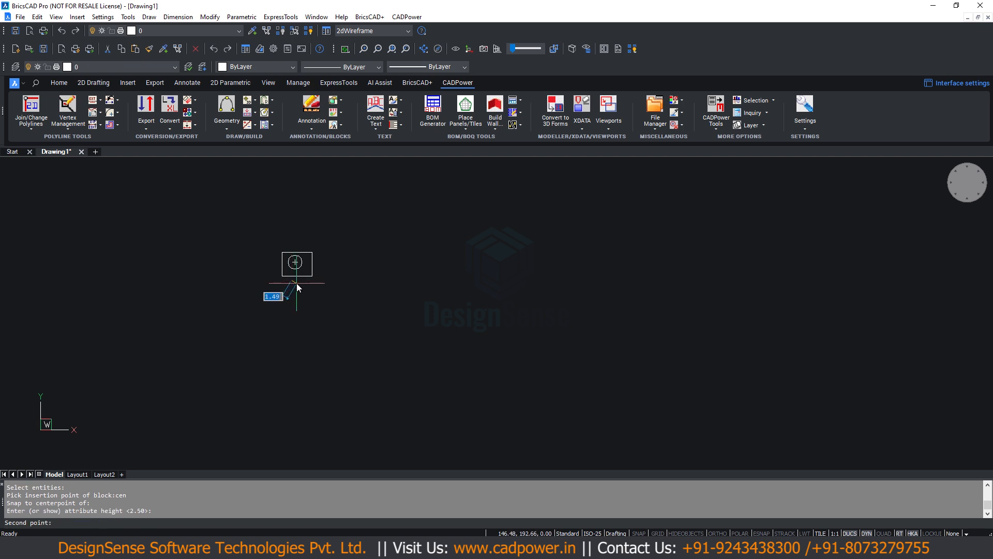
pyautogui.click(296, 283)
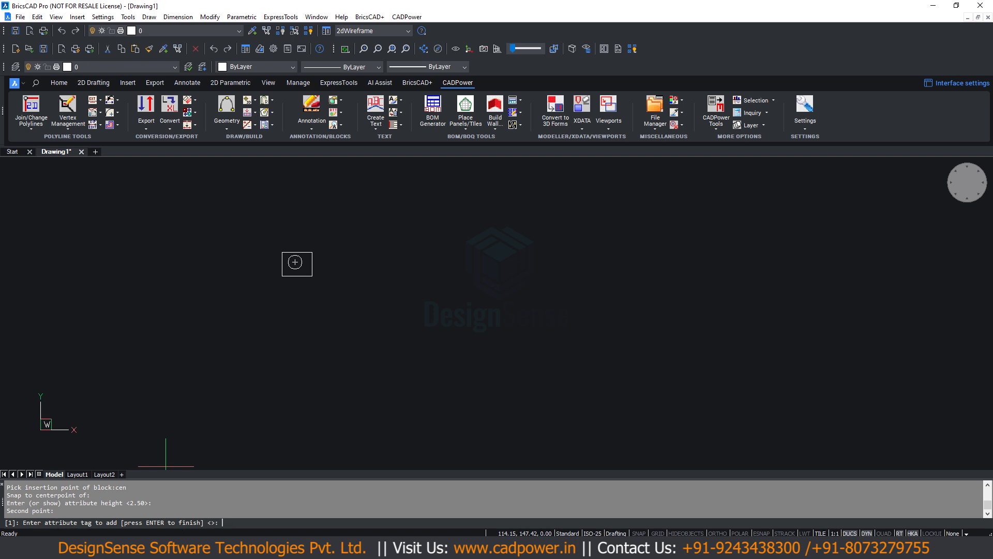
# - Switch to Total Commander, view CP_IMPEX_CSV_Custom.csv and copy its header line from Point_Name to Local_Time
pyautogui.hotkey('alt', 'Tab')
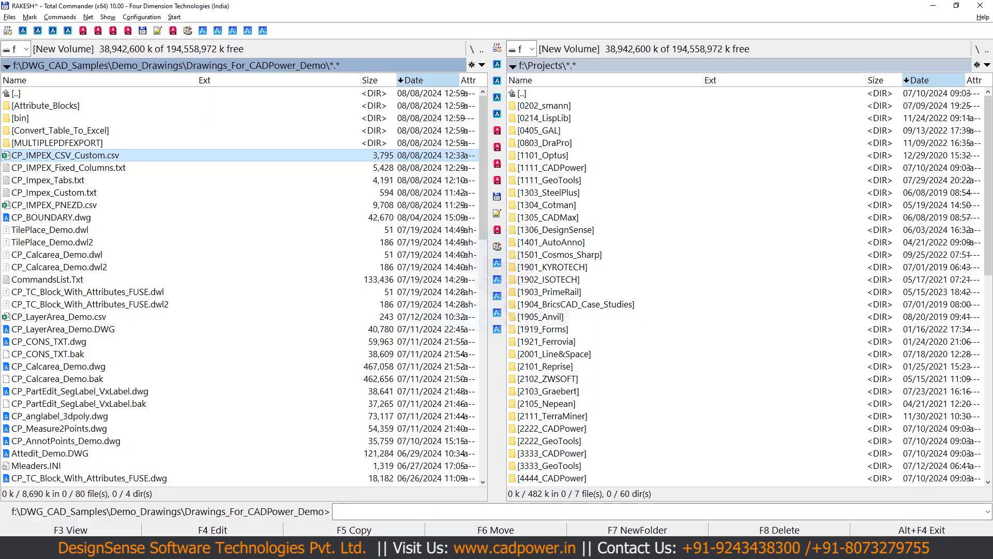
pyautogui.press('F3')
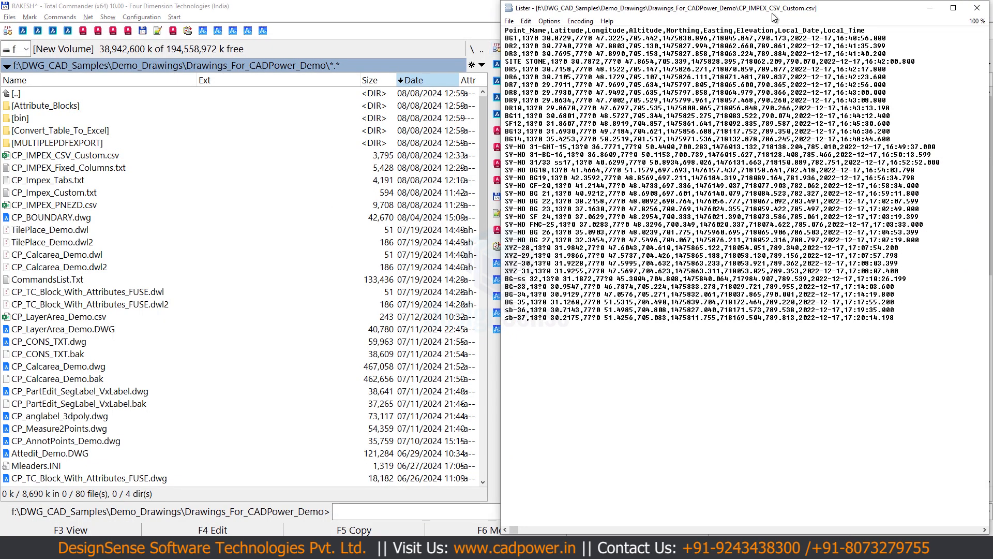
pyautogui.moveTo(877, 32); pyautogui.dragTo(427, 23)
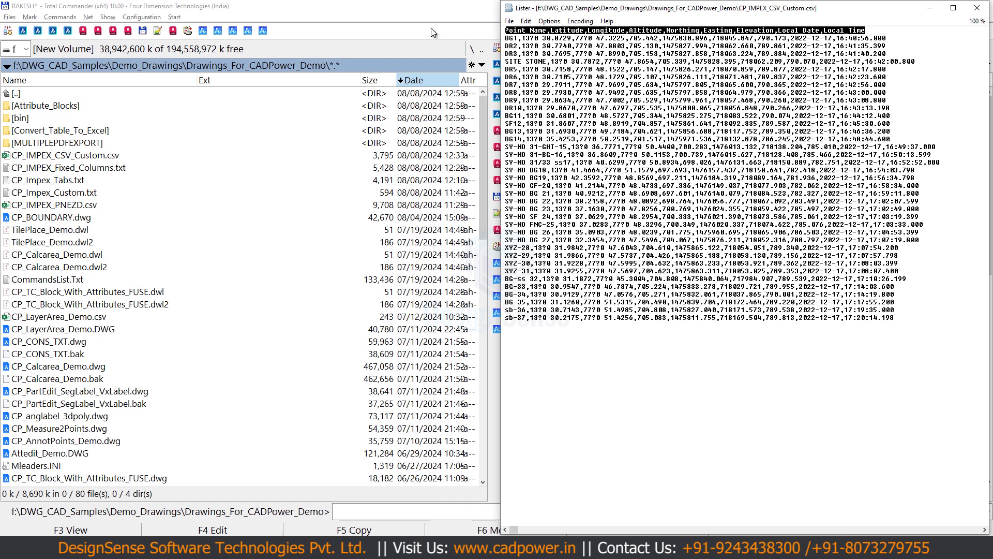
pyautogui.press('Escape')
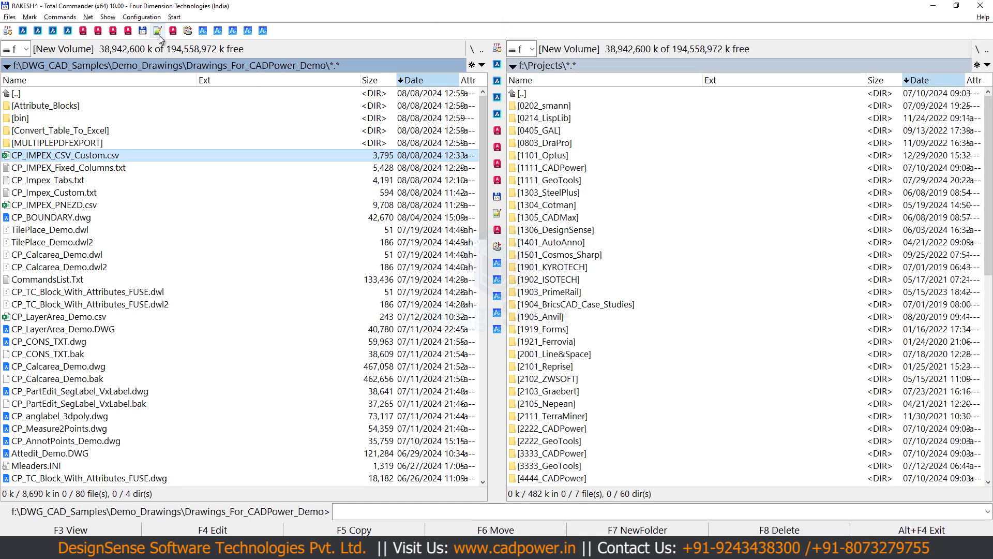
# - Open Notepad++ and replace the existing text with the copied CSV header line
pyautogui.click(497, 213)
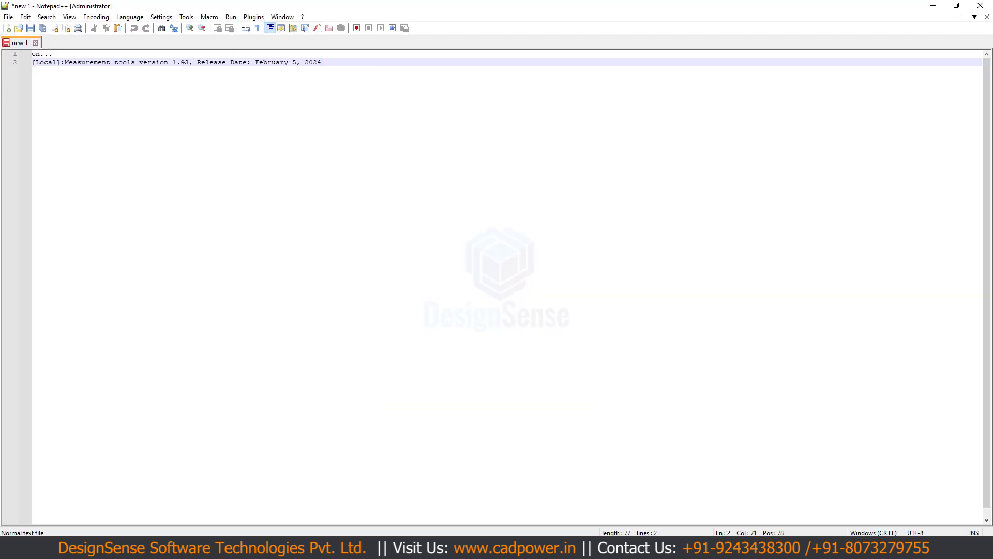
pyautogui.press('BackSpace')
pyautogui.moveTo(317, 62); pyautogui.dragTo(1, 35)
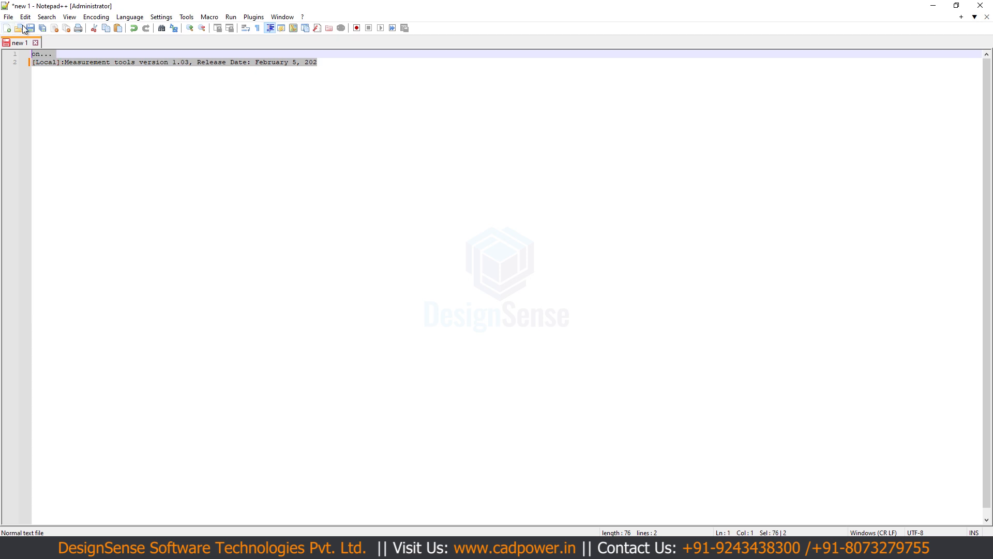
pyautogui.press('Delete')
pyautogui.write('Point_Name,Latitude,Longitude,Altitude,Northing,Easting,Elevation,Local_Date,Local_Time')
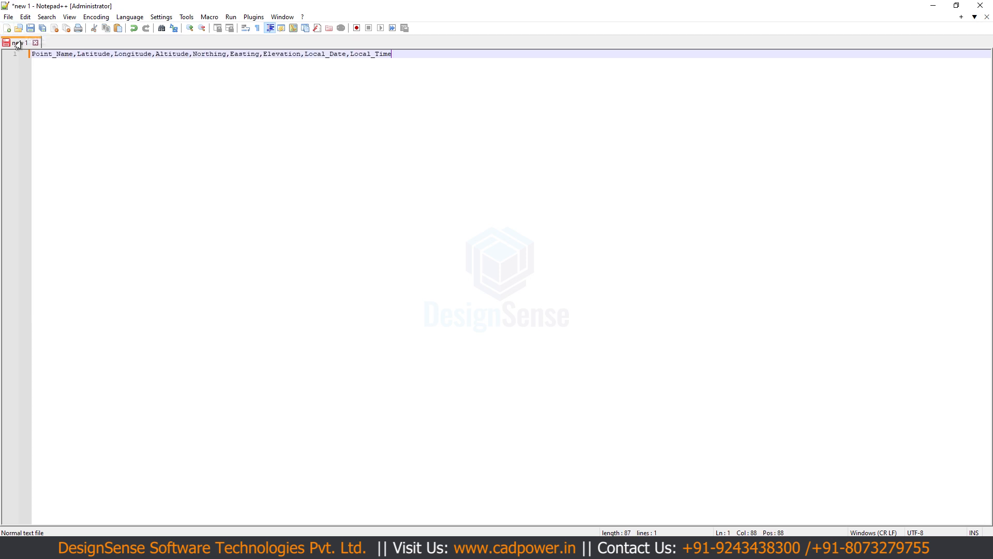
# - Put Point_Name, Latitude, Longitude and Altitude on separate lines of the header text, removing the commas between them
pyautogui.click(73, 56)
pyautogui.press('Return')
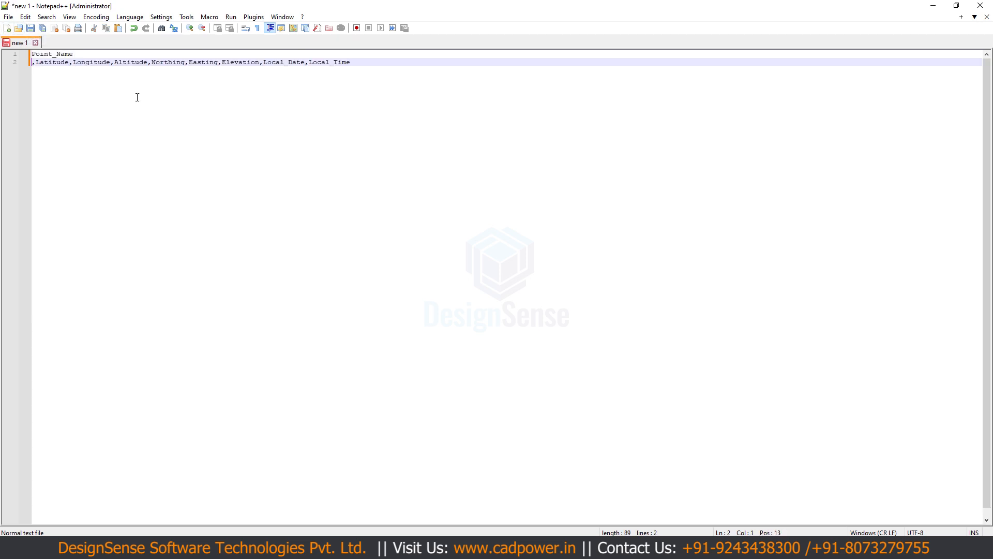
pyautogui.press('Delete')
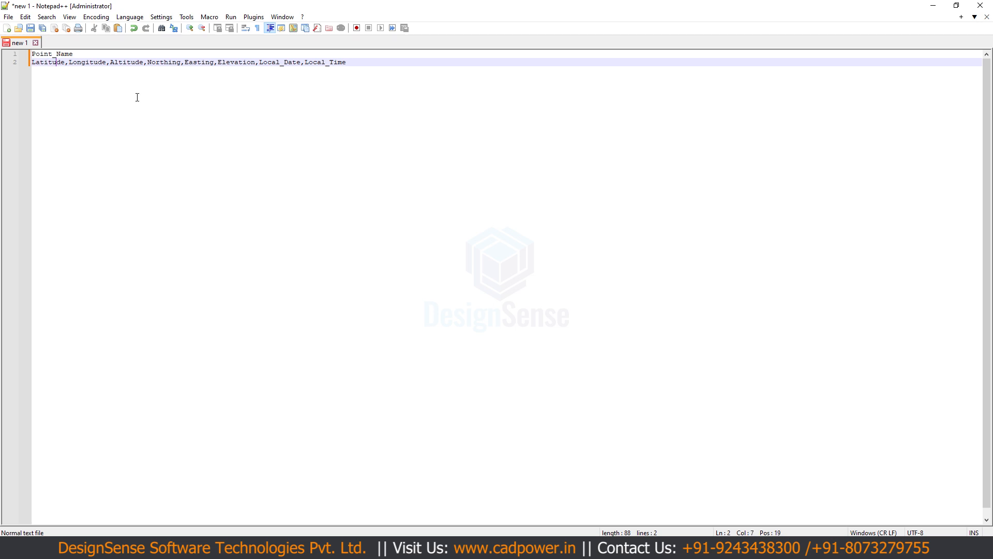
pyautogui.press('Right')
pyautogui.press('Right')
pyautogui.press('Return')
pyautogui.press('Delete')
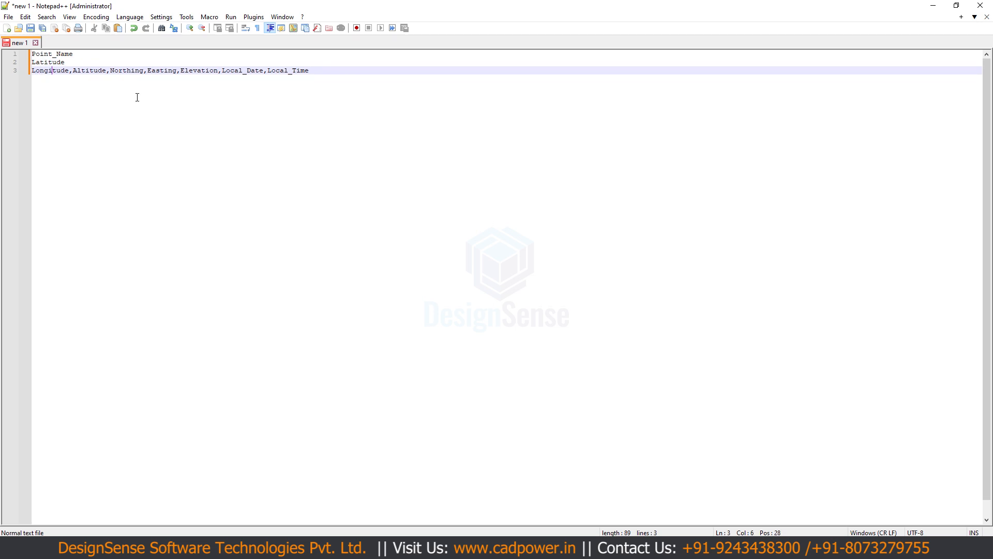
pyautogui.press('Right')
pyautogui.press('Return')
pyautogui.press('Delete')
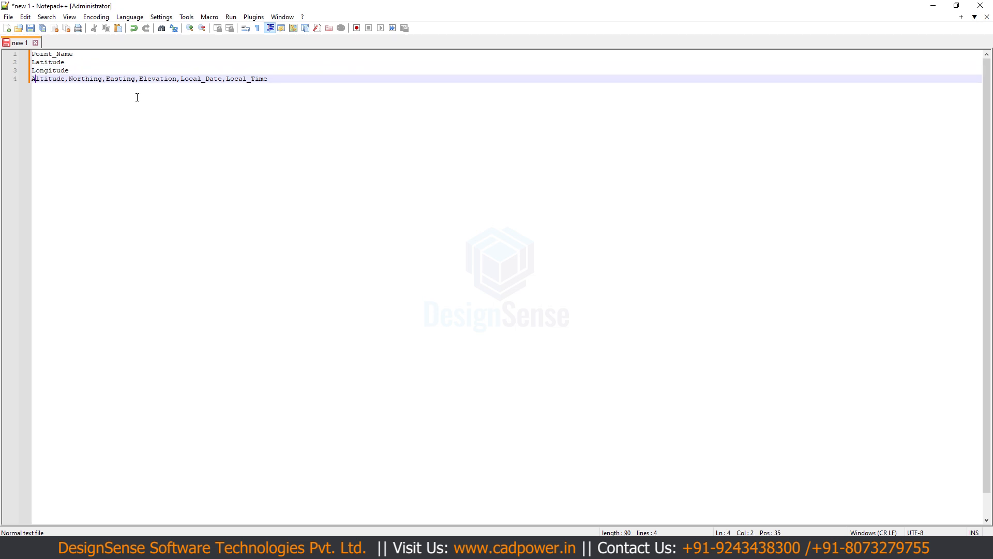
pyautogui.press('Return')
pyautogui.press('Delete')
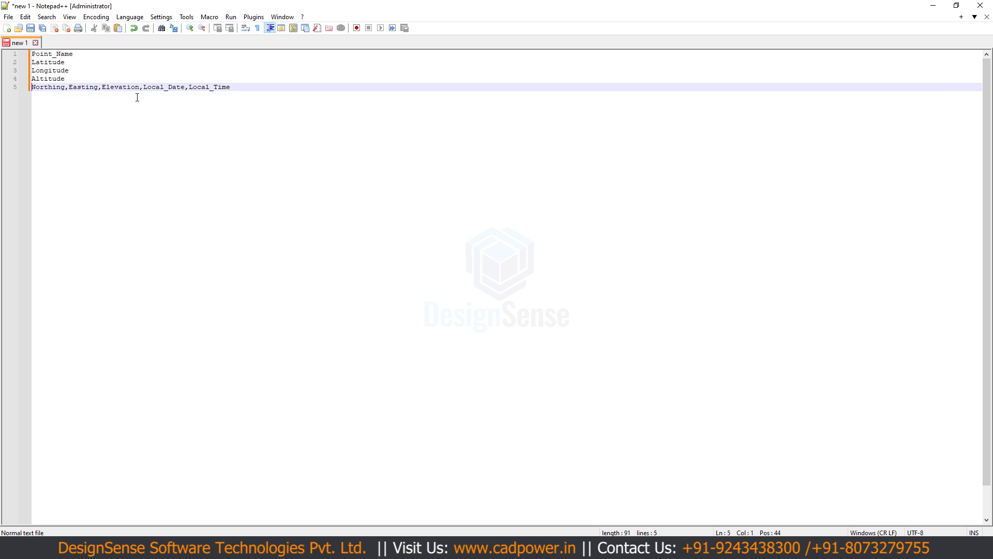
# - Split the remaining header into separate lines for Northing, Easting, Elevation, Local_Date and Local_Time, without commas
pyautogui.press('Return')
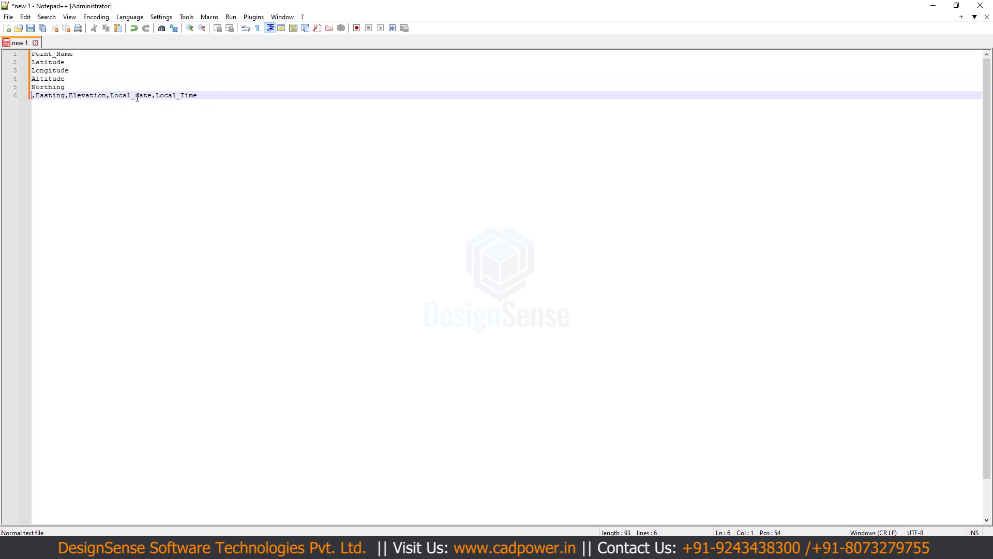
pyautogui.press('Delete')
pyautogui.press('Return')
pyautogui.press('Delete')
pyautogui.press('Right')
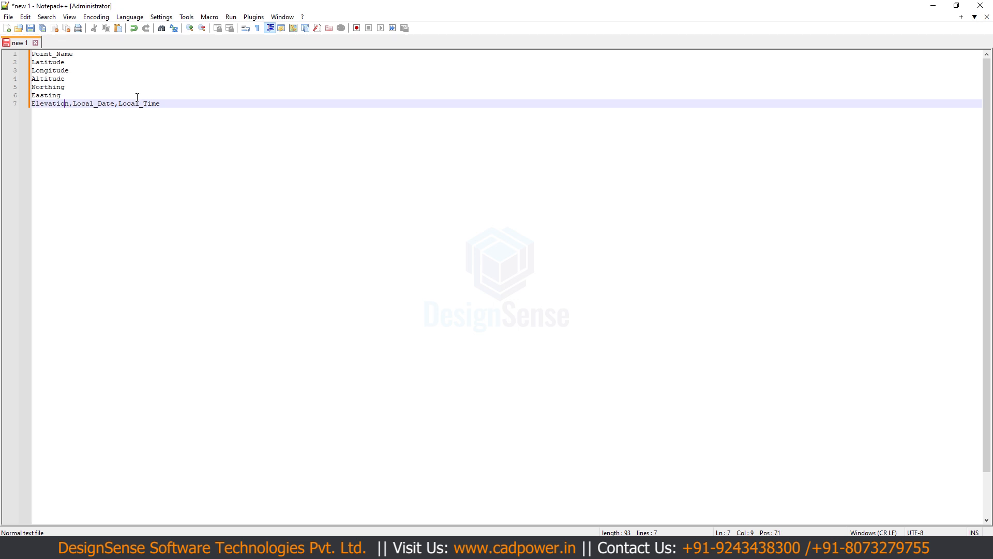
pyautogui.press('Right')
pyautogui.press('Return')
pyautogui.press('Delete')
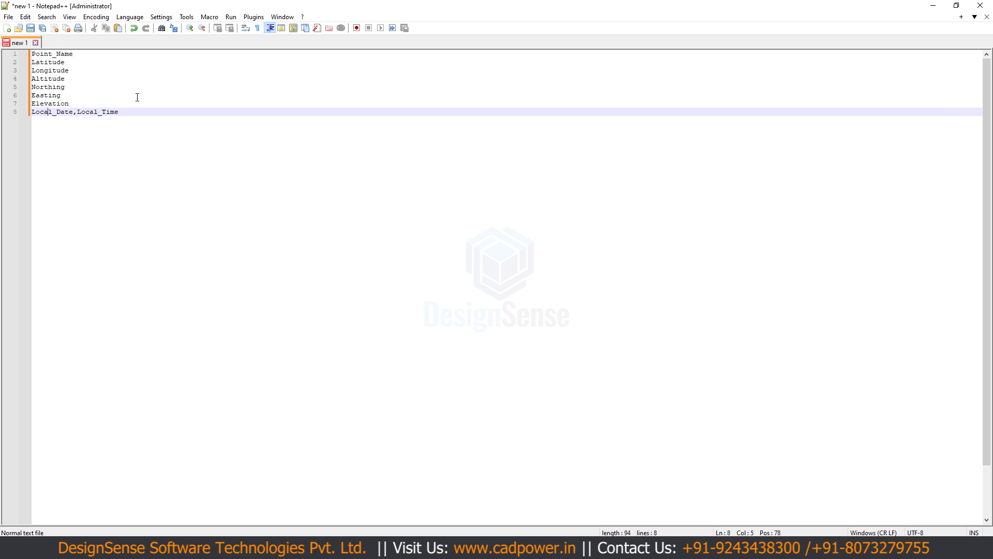
pyautogui.press('Right')
pyautogui.press('Right')
pyautogui.press('Right')
pyautogui.press('Right')
pyautogui.press('Return')
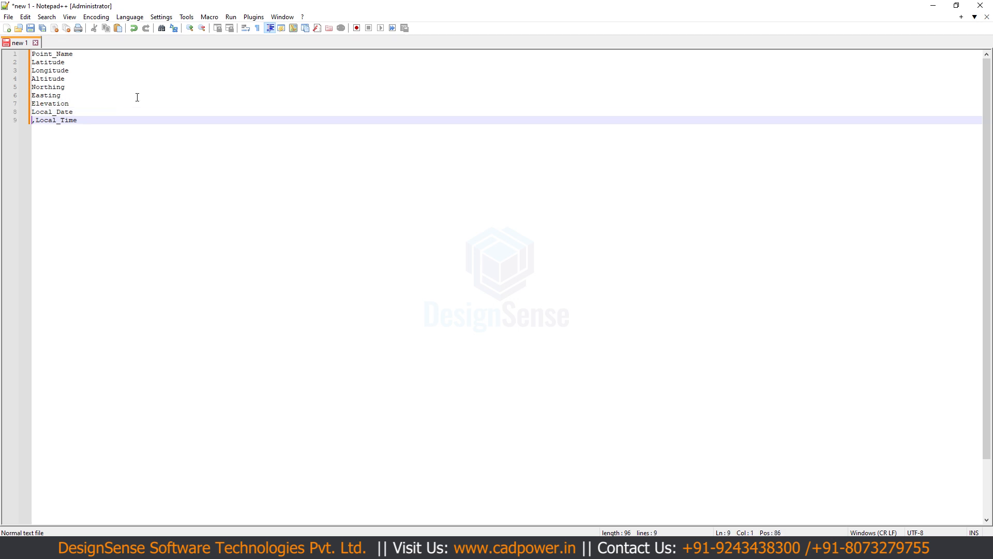
pyautogui.press('Delete')
pyautogui.press('Right')
pyautogui.press('Right')
pyautogui.press('Right')
pyautogui.press('Right')
pyautogui.press('Right')
pyautogui.press('Right')
pyautogui.press('Right')
pyautogui.press('Right')
pyautogui.press('Right')
pyautogui.press('Return')
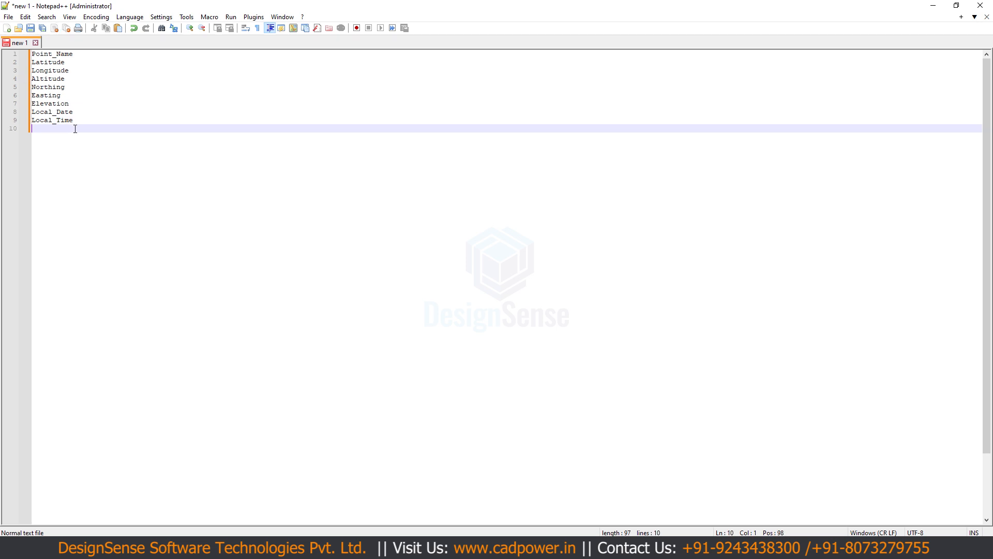
# - Copy the nine field names, paste them as attribute tags at the BricsCAD prompt and finish creating the POINT-GPS block
pyautogui.moveTo(75, 122); pyautogui.dragTo(31, 54)
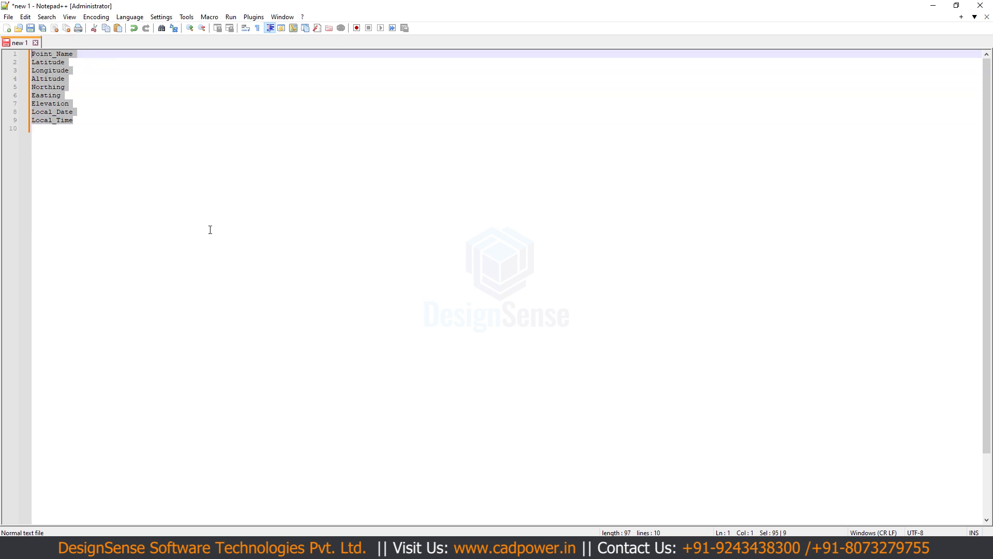
pyautogui.click(595, 548)
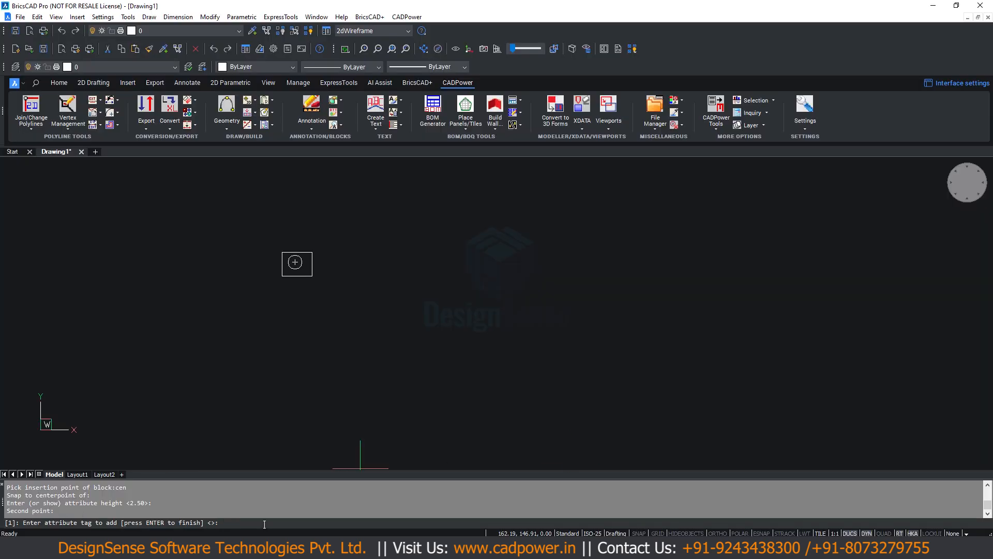
pyautogui.hotkey('ctrl', 'v')
pyautogui.press('Return')
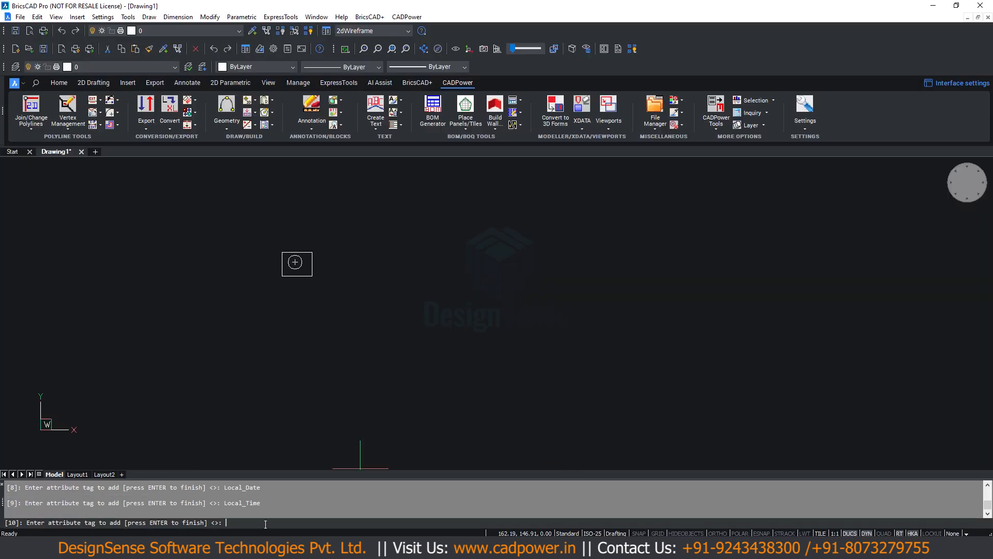
pyautogui.press('Return')
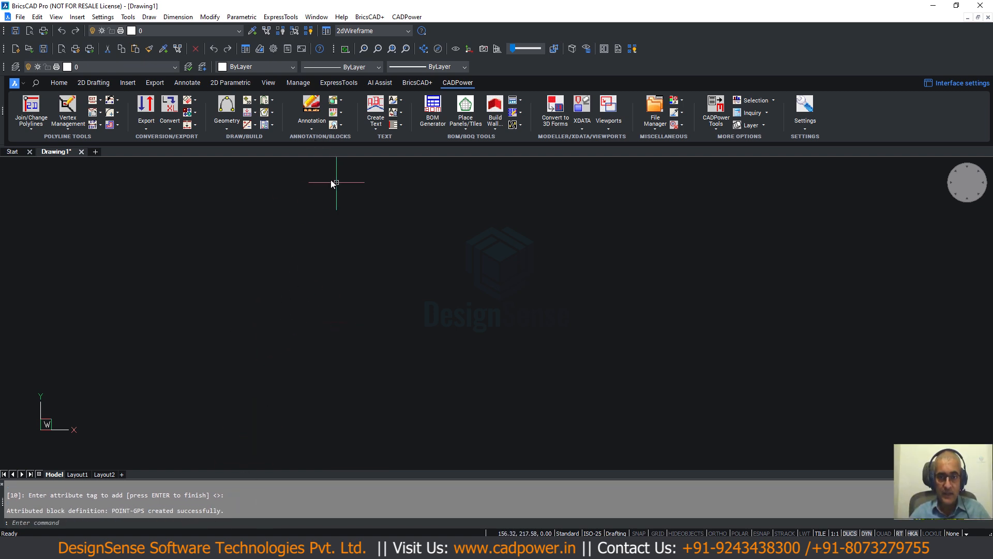
# - Insert a trial POINT-GPS block in model space with default scale, rotation and attribute values
pyautogui.write('i')
pyautogui.press('Return')
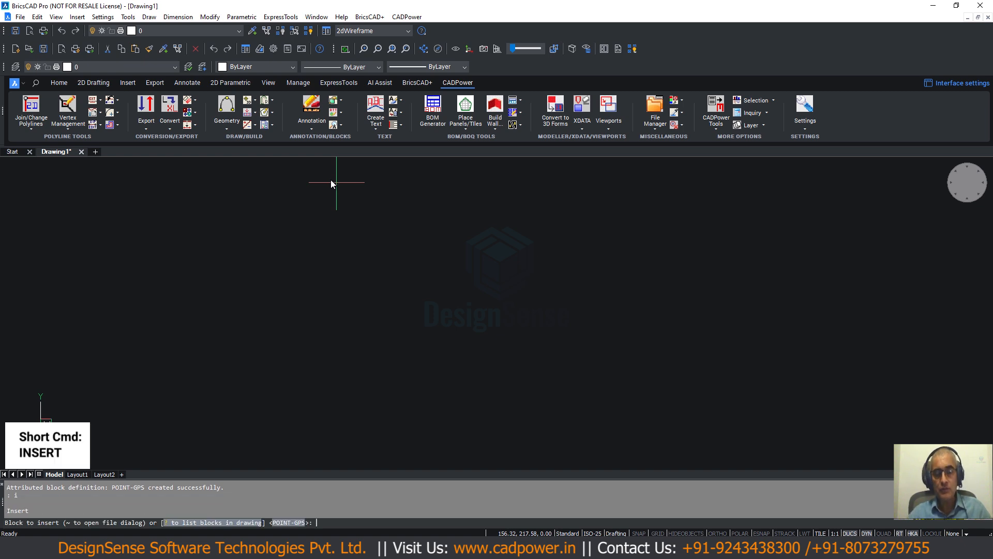
pyautogui.press('Return')
pyautogui.click(254, 236)
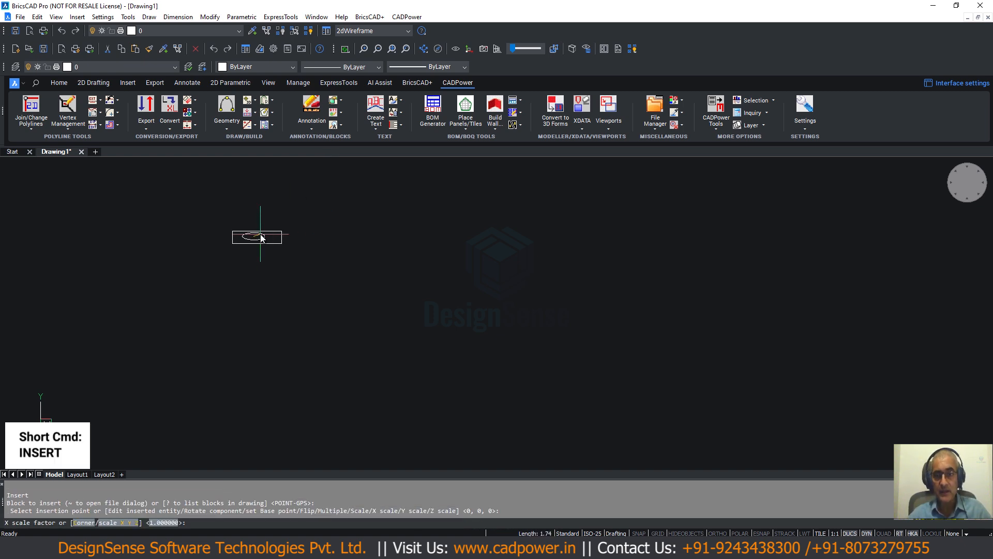
pyautogui.press('Return')
pyautogui.press('Return')
pyautogui.press('Return')
pyautogui.press('Return')
pyautogui.press('Return')
pyautogui.press('Return')
pyautogui.press('Return')
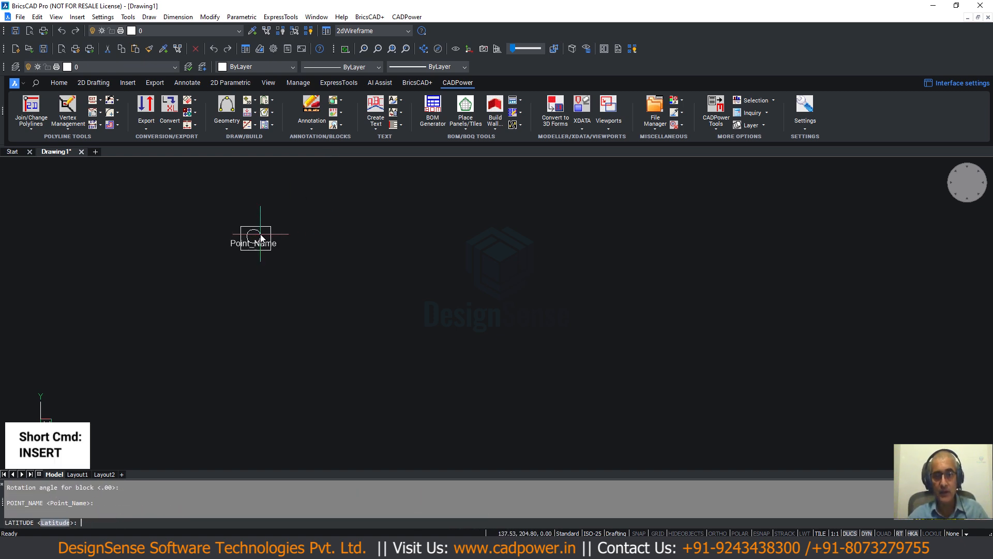
pyautogui.press('Return')
pyautogui.press('Return')
pyautogui.press('Return')
pyautogui.press('Return')
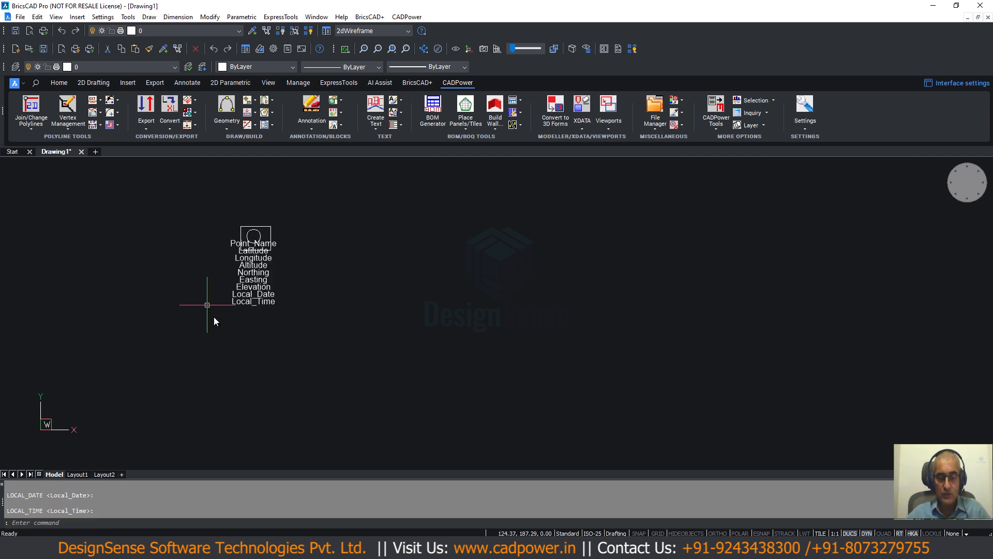
# - Inspect the inserted POINT-GPS block and erase it from the drawing
pyautogui.scroll(1, 300, 280)
pyautogui.click(257, 217)
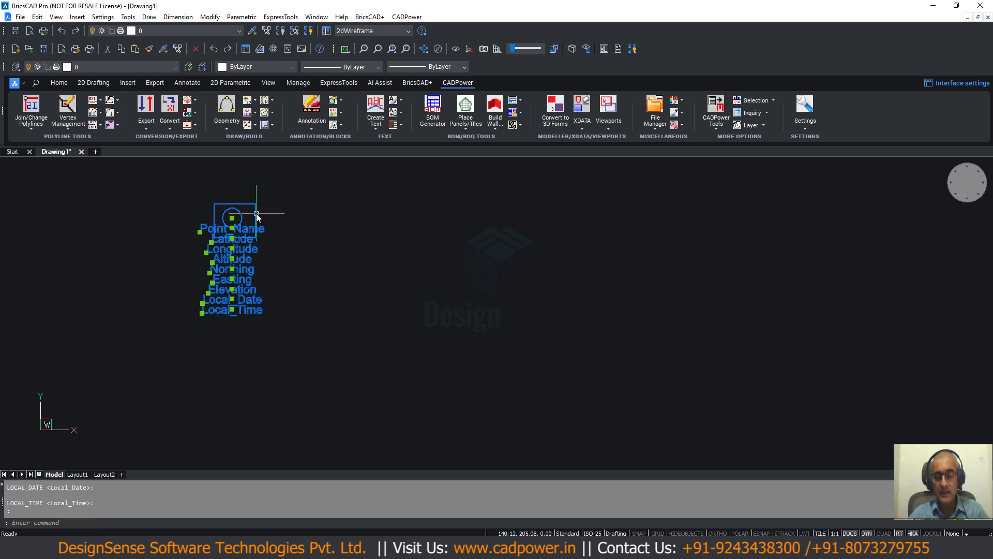
pyautogui.press('Escape')
pyautogui.moveTo(272, 200); pyautogui.dragTo(173, 328)
pyautogui.press('Delete')
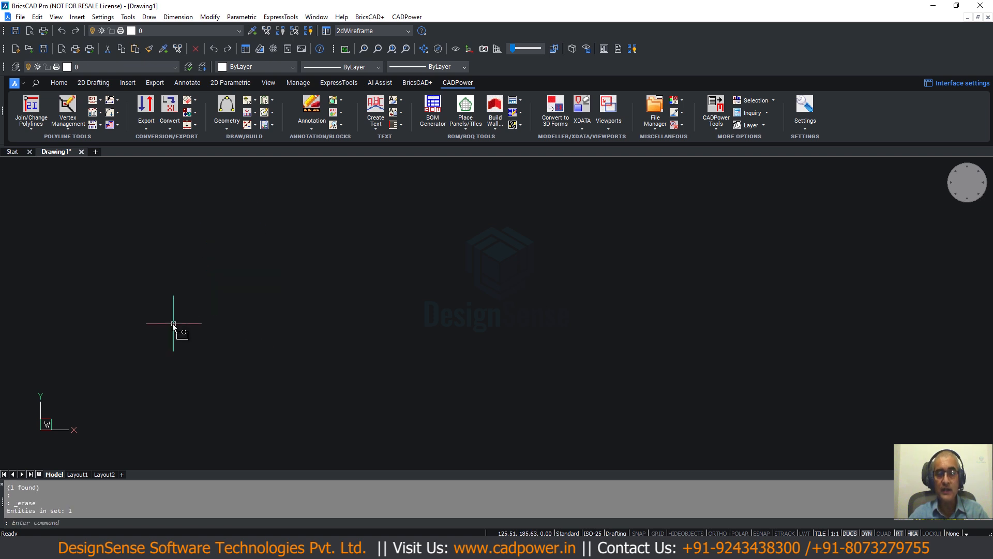
# - Start CADPower's point and line import/export command and choose CP_IMPEX_CSV_Custom.csv as the import file
pyautogui.click(406, 16)
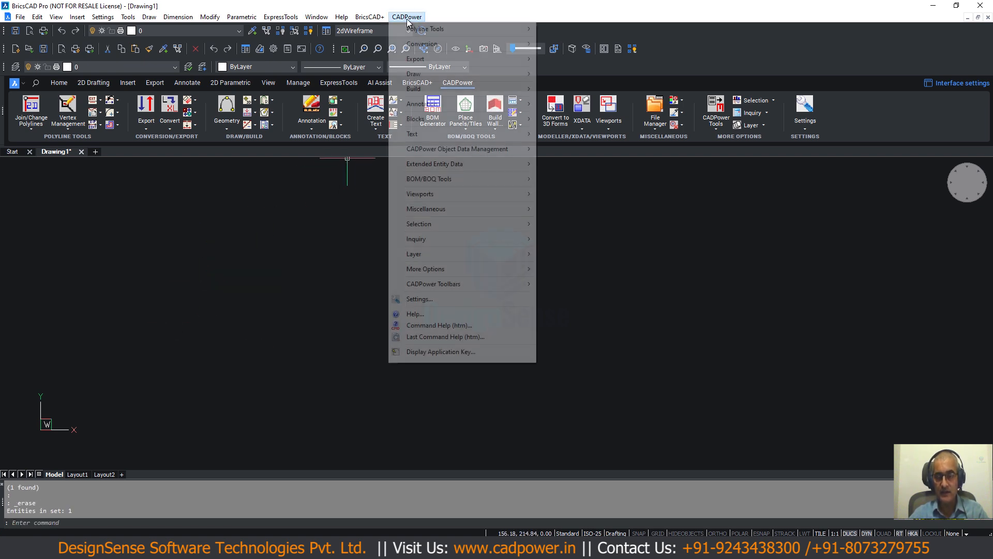
pyautogui.moveTo(429, 58)
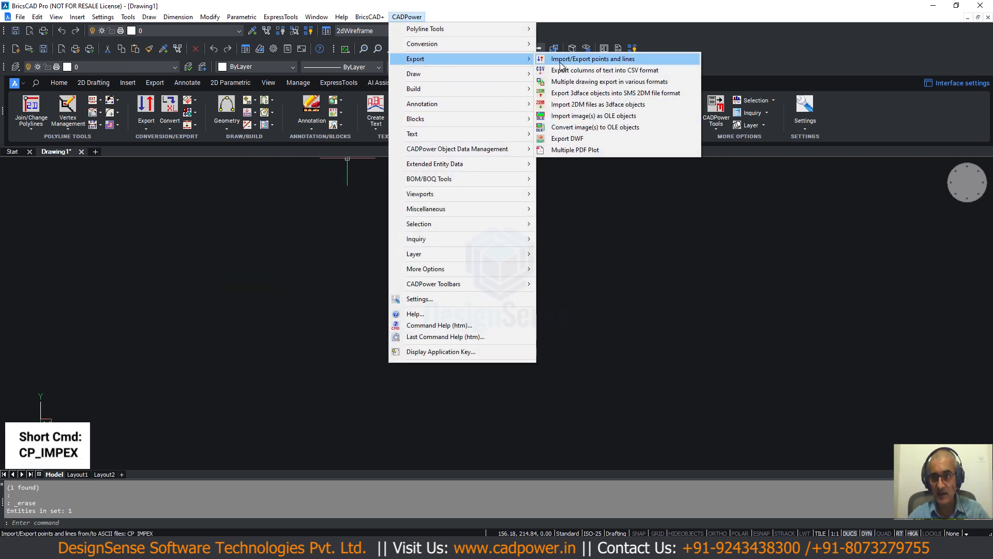
pyautogui.click(582, 59)
pyautogui.click(356, 238)
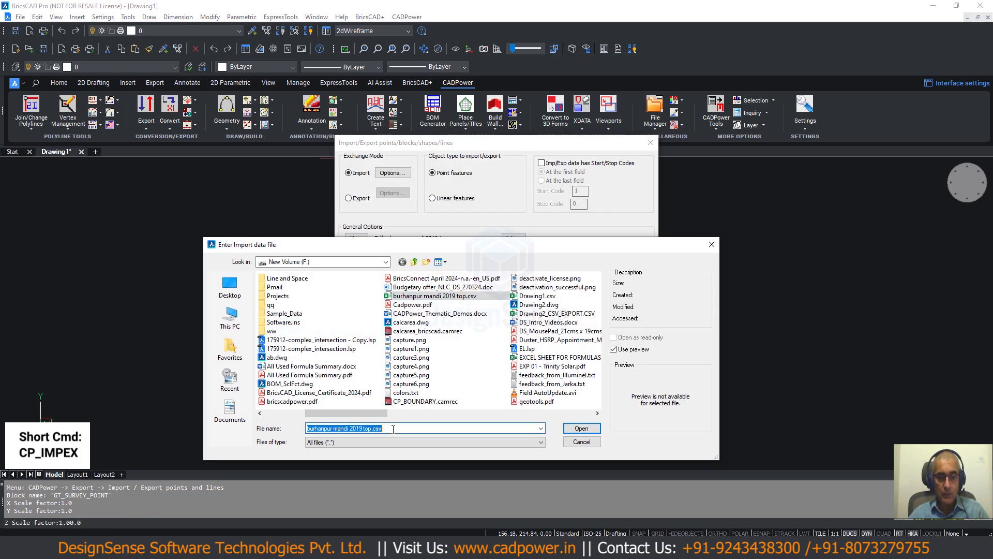
pyautogui.press('Return')
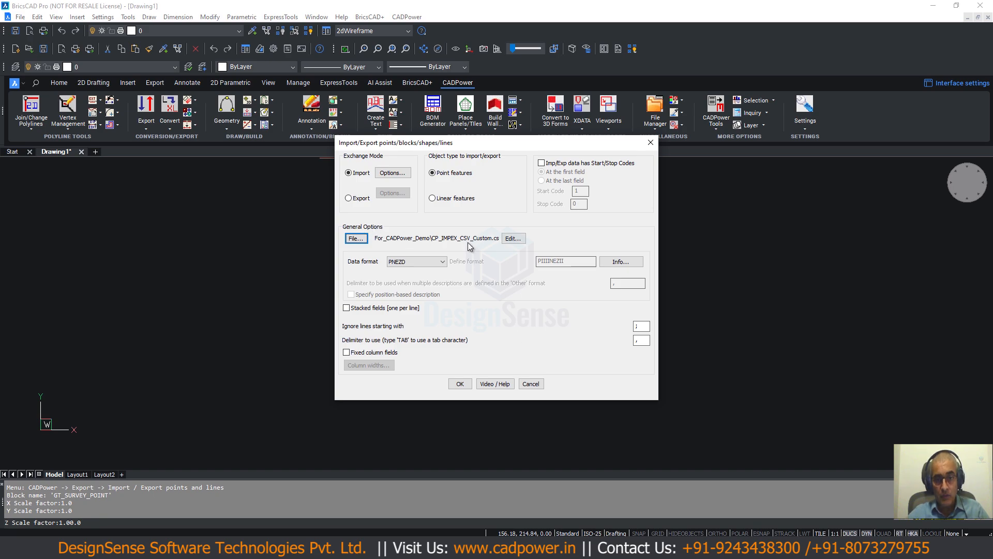
# - Switch to Total Commander to preview CP_IMPEX_CSV_Custom.csv, then return to the BricsCAD import dialog
pyautogui.hotkey('alt', 'Tab')
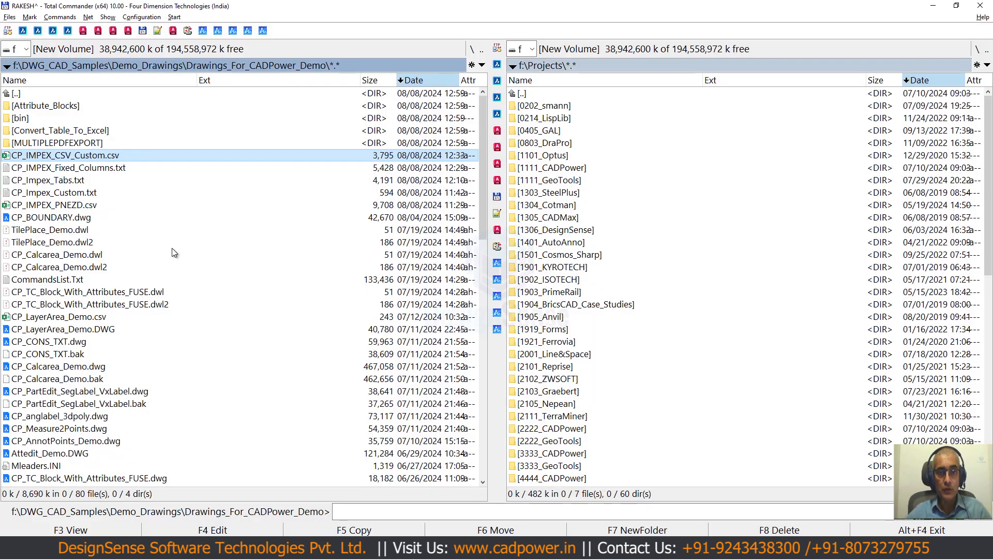
pyautogui.press('F3')
pyautogui.press('Escape')
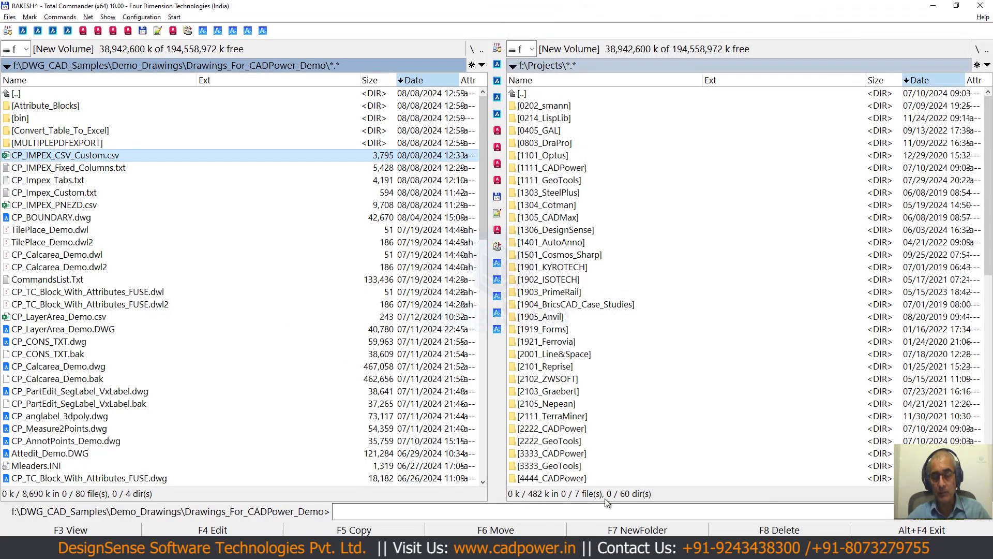
pyautogui.hotkey('alt', 'Tab')
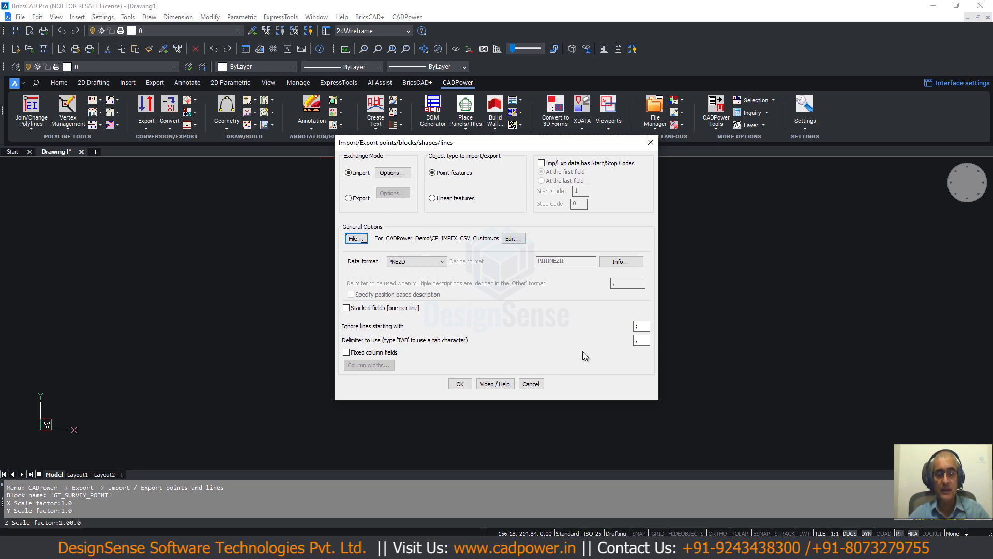
# - Check the import delimiter, the records of the chosen CSV file and the character for ignored lines
pyautogui.click(642, 345)
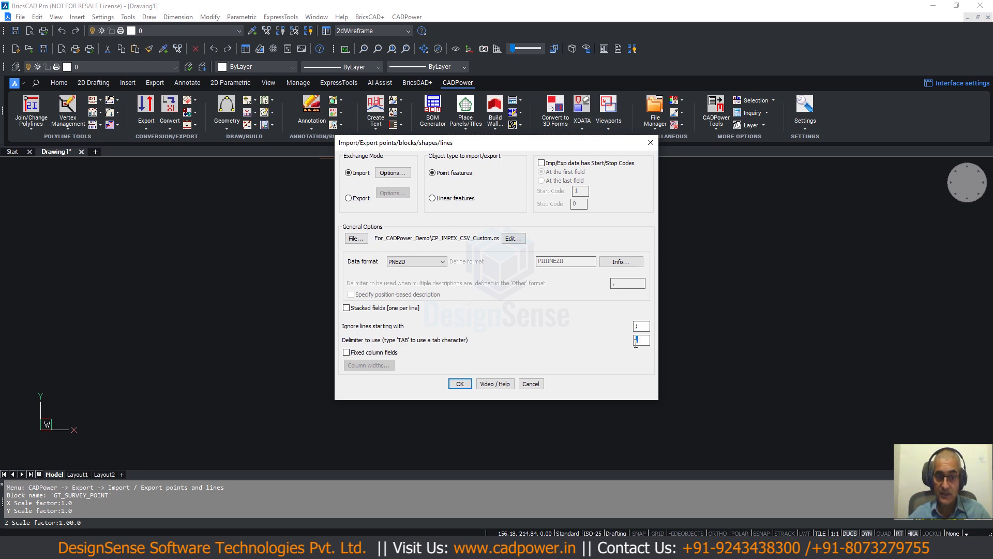
pyautogui.doubleClick(635, 343)
pyautogui.click(514, 238)
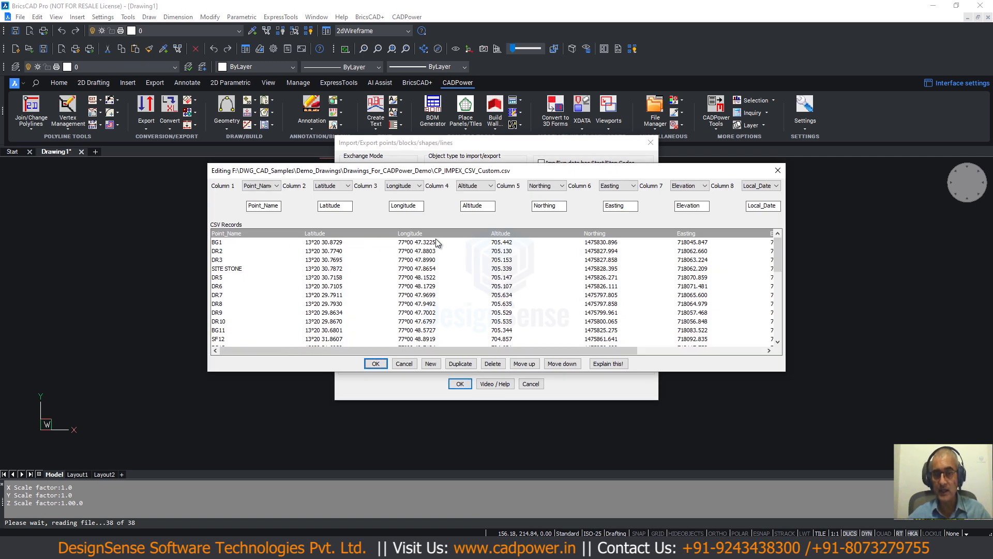
pyautogui.click(404, 364)
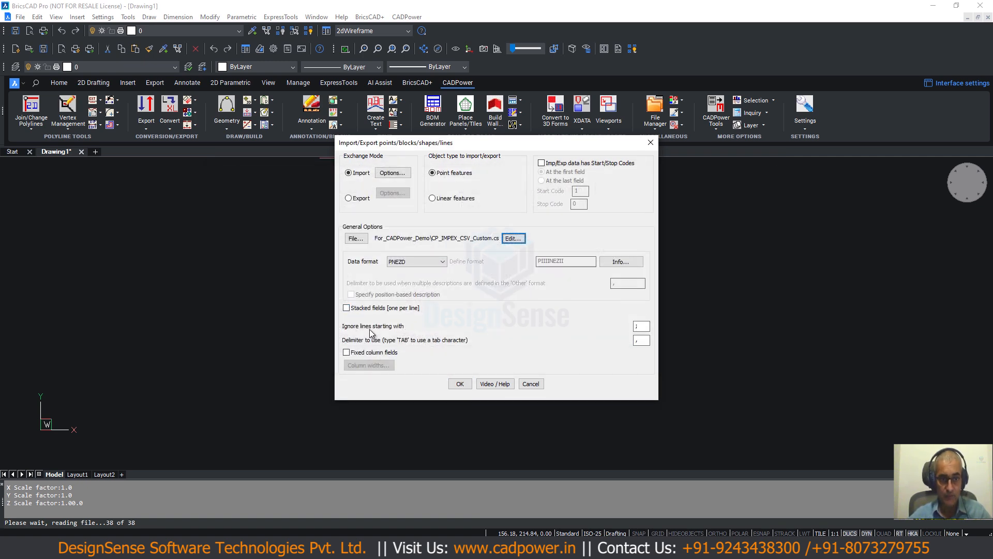
pyautogui.click(638, 328)
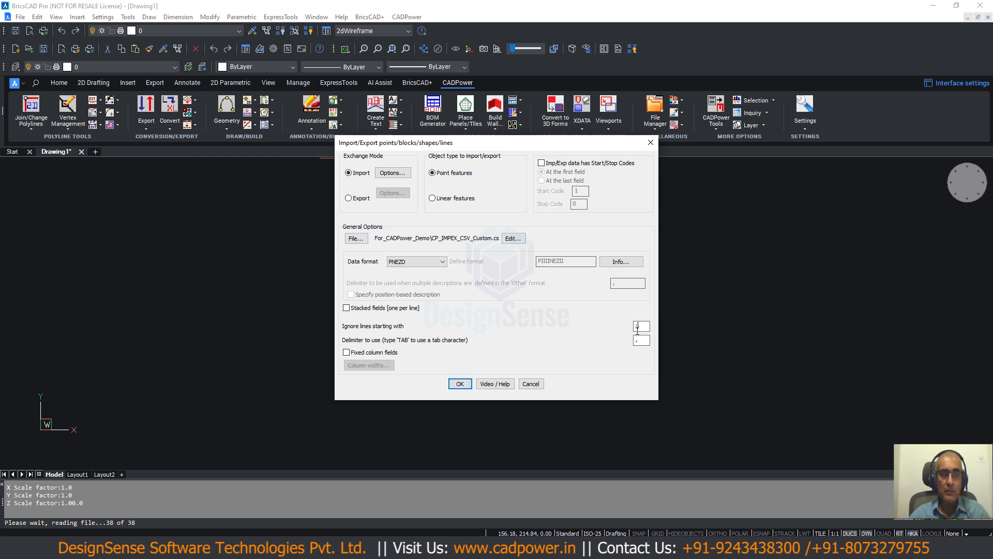
pyautogui.doubleClick(637, 327)
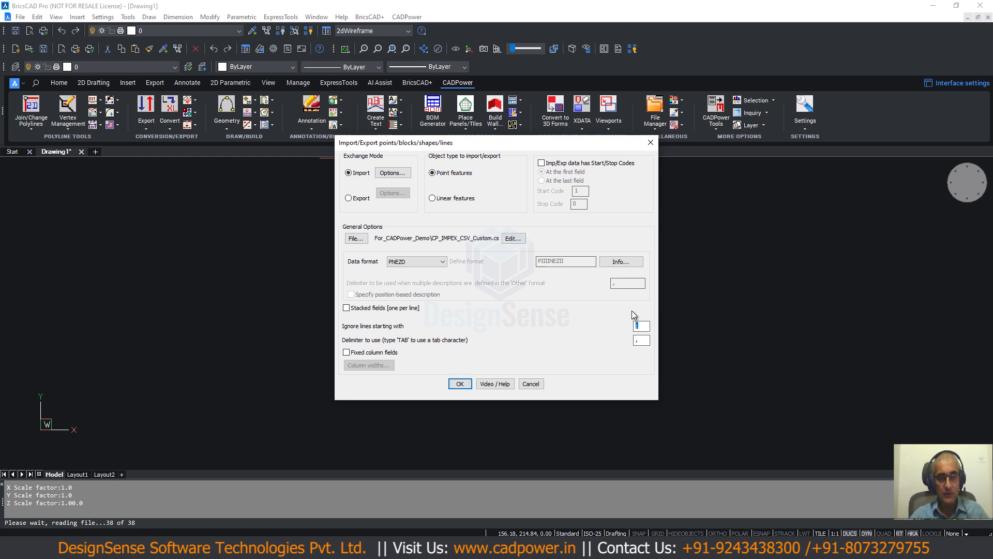
# - Set the import options to create point features as blocks, storing point data as attributes of the POINT-GPS block
pyautogui.click(393, 173)
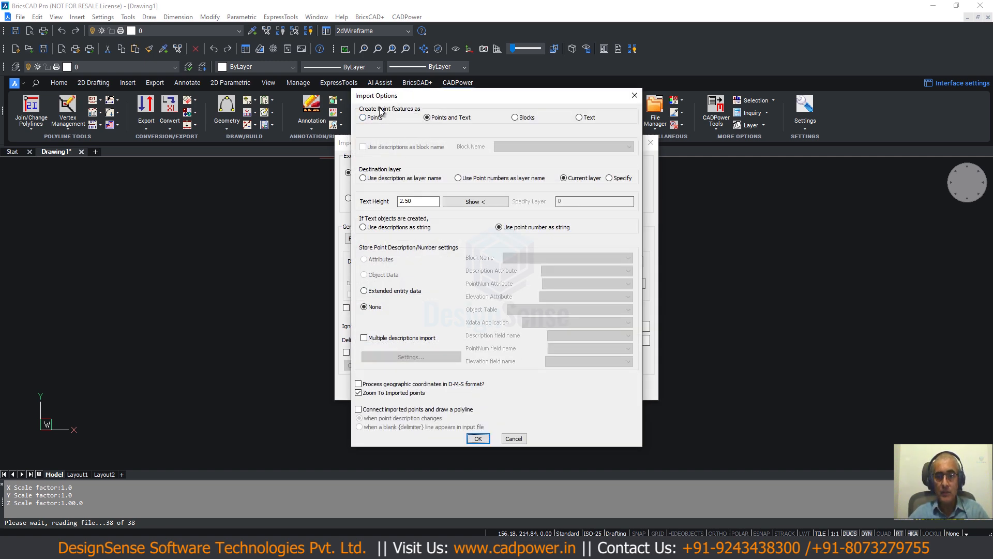
pyautogui.click(515, 117)
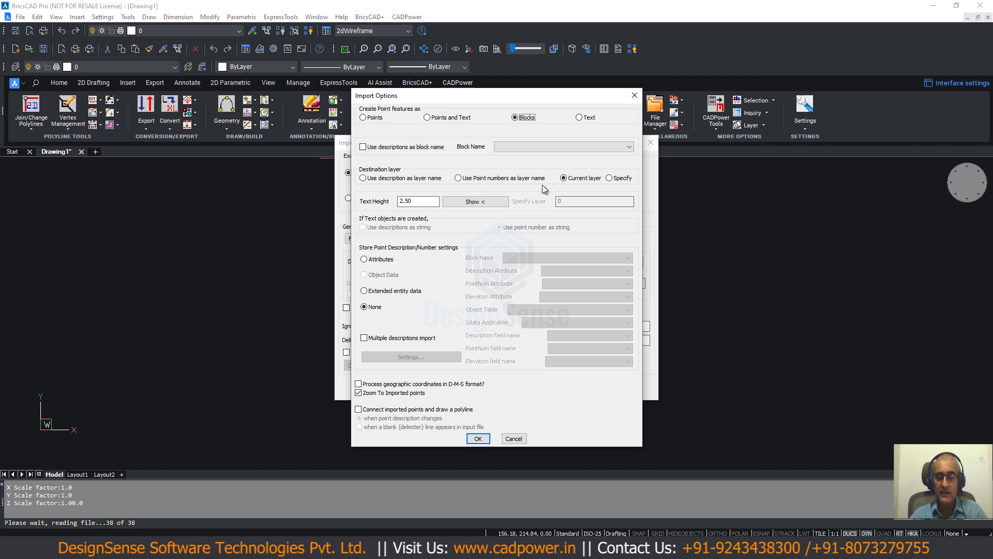
pyautogui.click(365, 260)
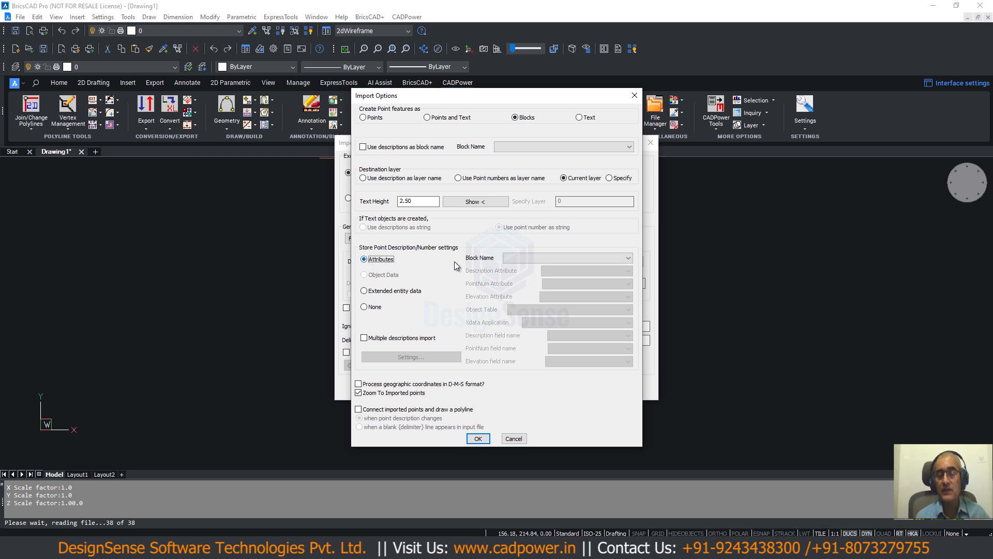
pyautogui.click(529, 260)
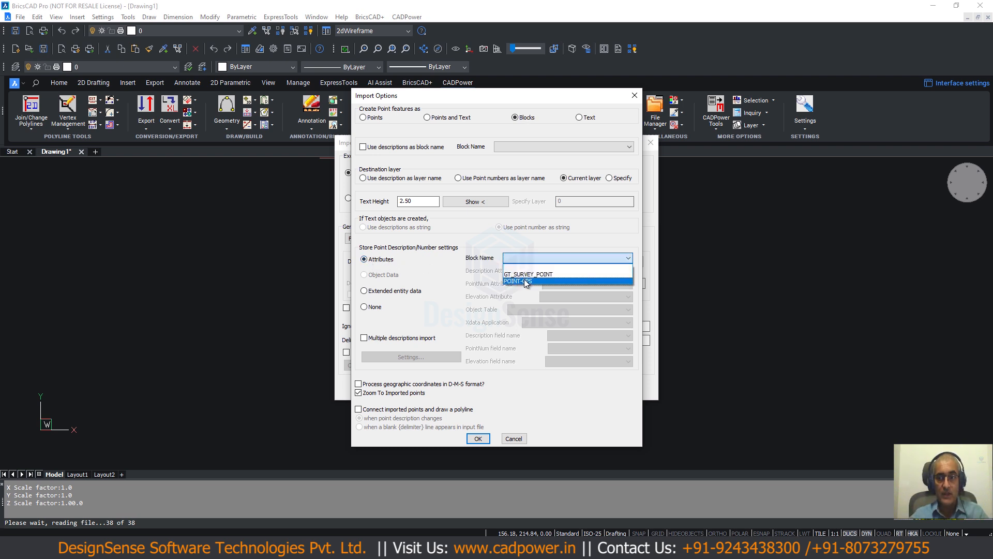
pyautogui.click(526, 281)
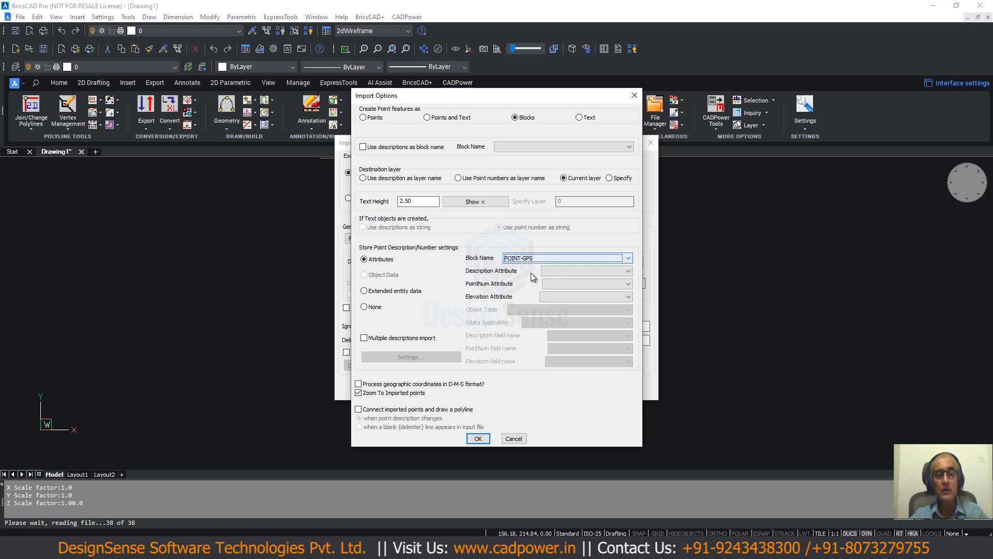
# - Map the point number attribute to POINT_NAME and the elevation attribute to ELEVATION, and accept the import options
pyautogui.click(551, 271)
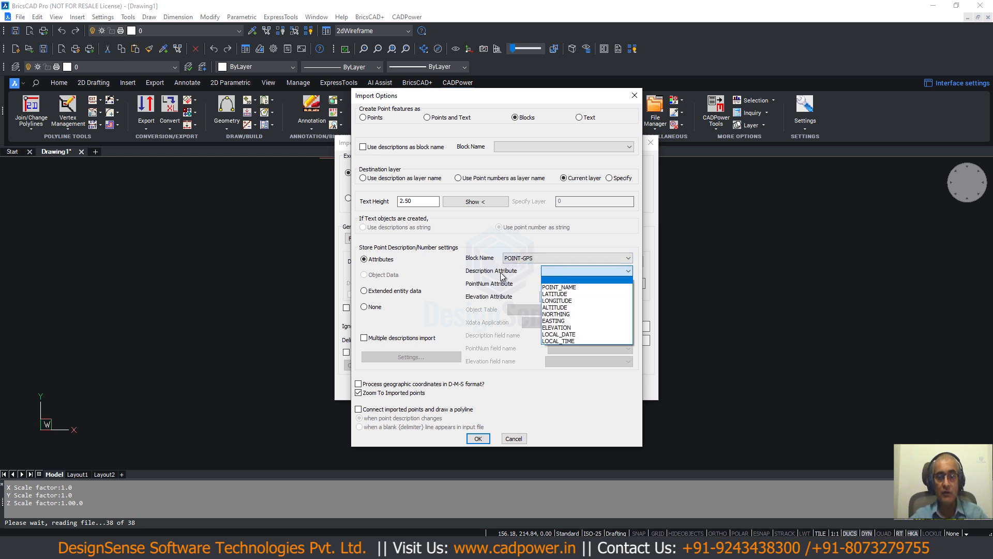
pyautogui.click(549, 280)
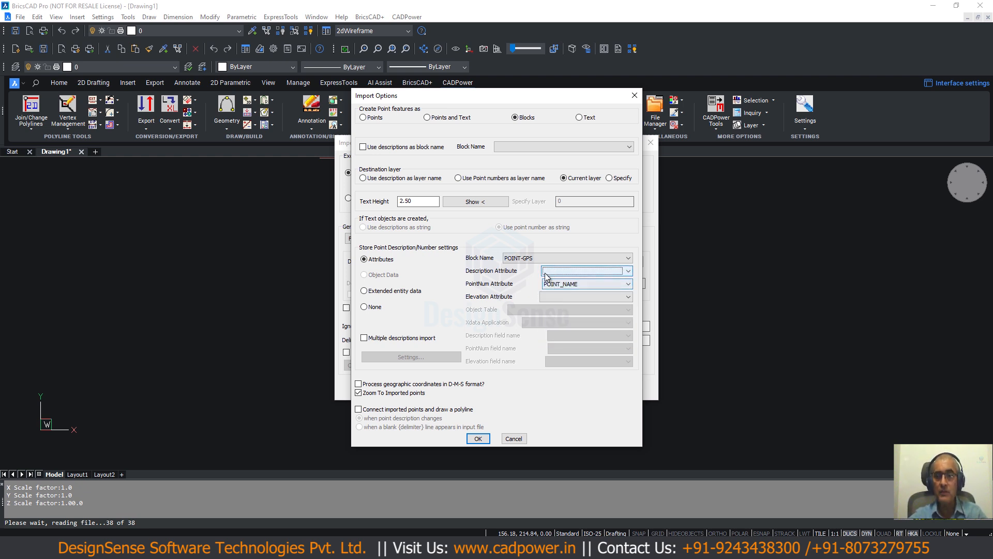
pyautogui.click(541, 296)
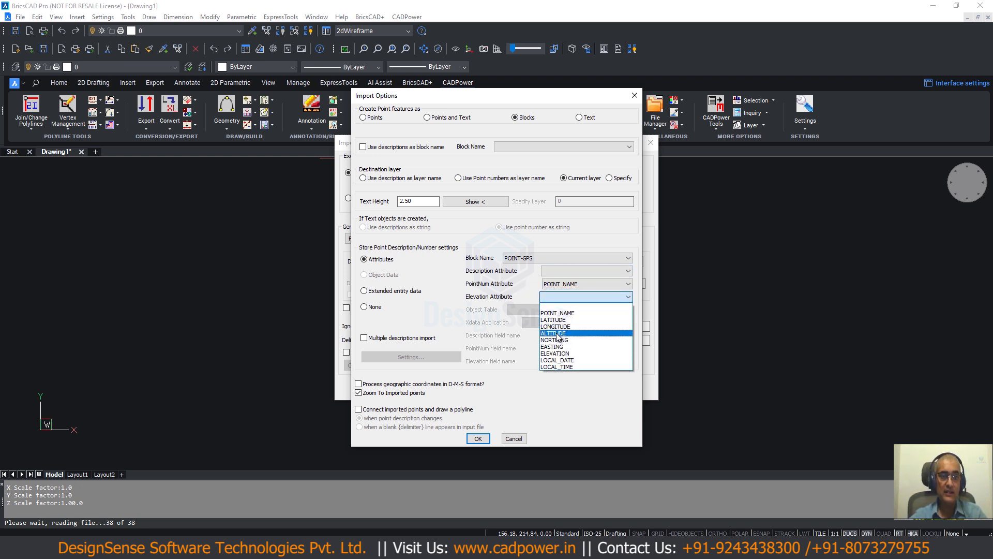
pyautogui.click(554, 353)
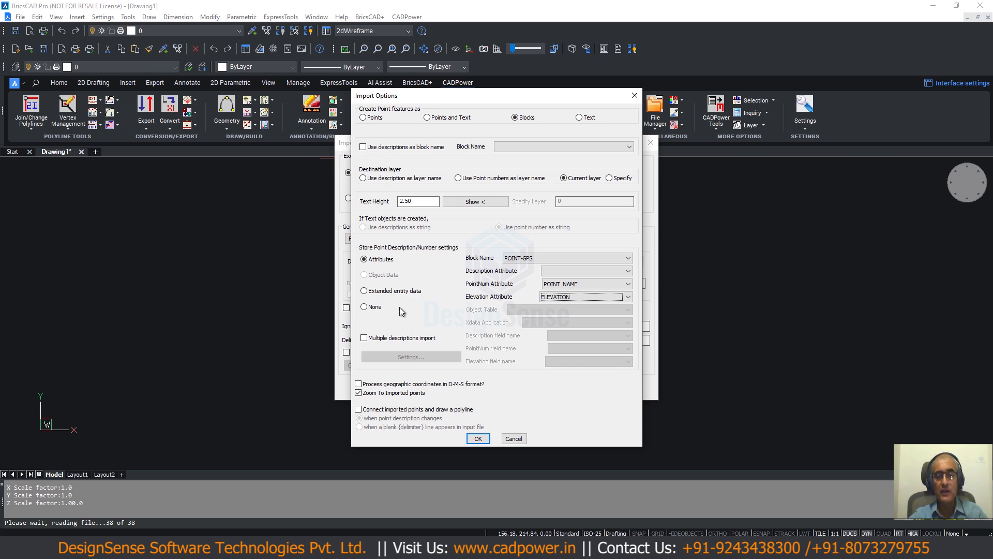
pyautogui.click(478, 438)
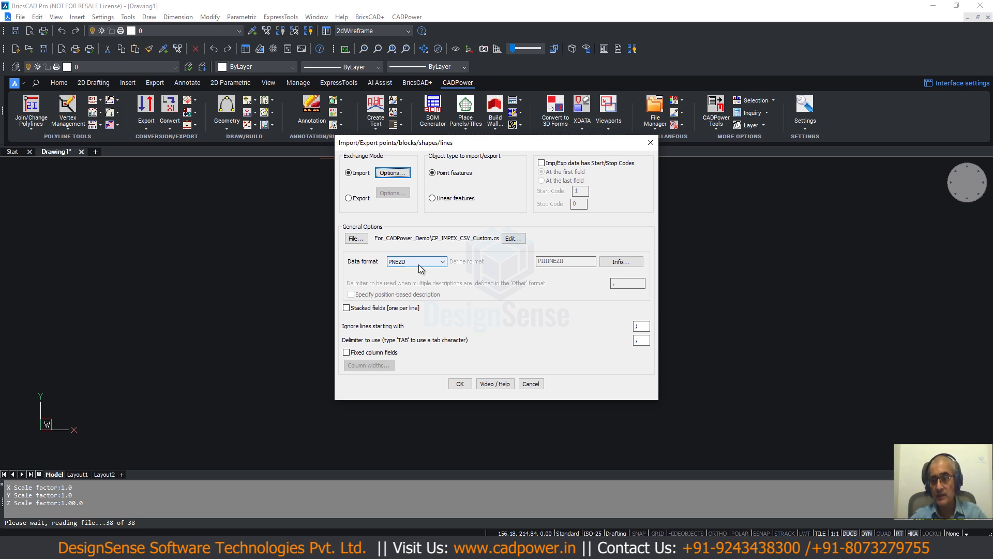
# - Examine the order of the columns in the CSV records, from Point_Name through Local_Time, and close the viewer without changes
pyautogui.click(512, 239)
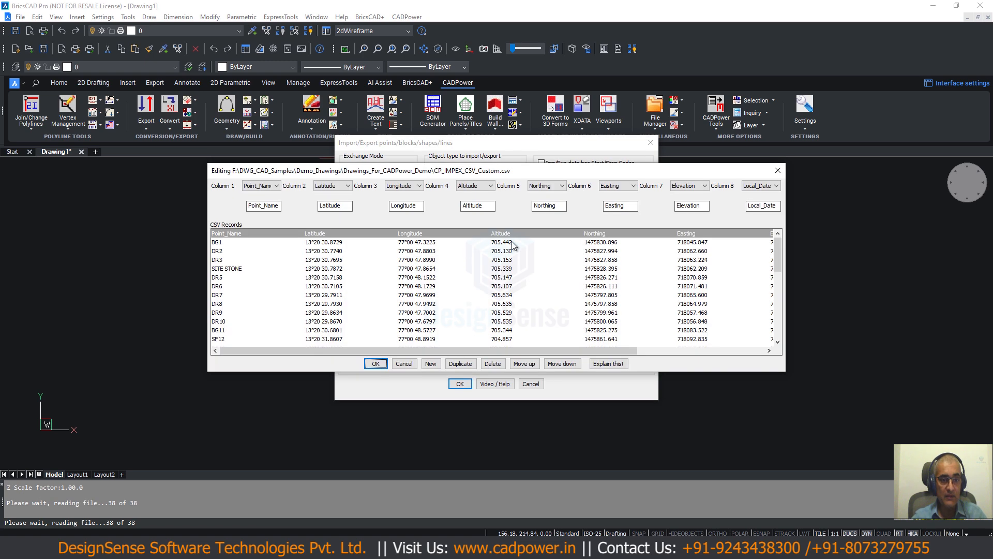
pyautogui.moveTo(493, 175); pyautogui.dragTo(511, 92)
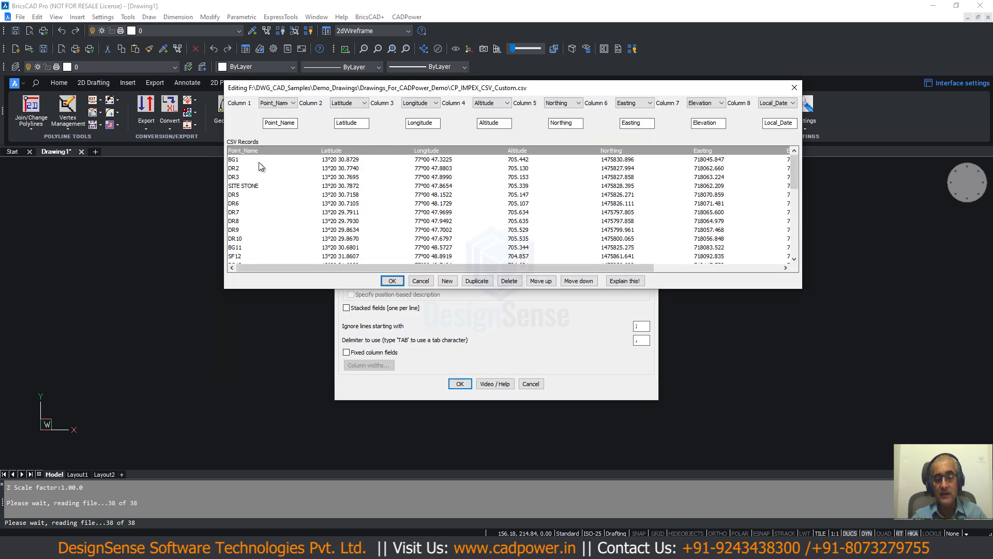
pyautogui.click(236, 161)
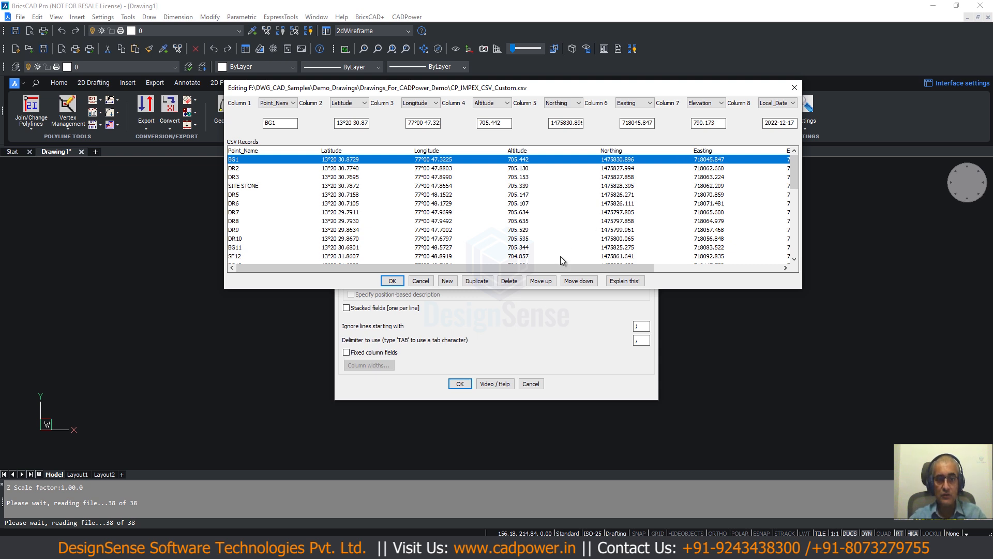
pyautogui.moveTo(567, 268); pyautogui.dragTo(755, 290)
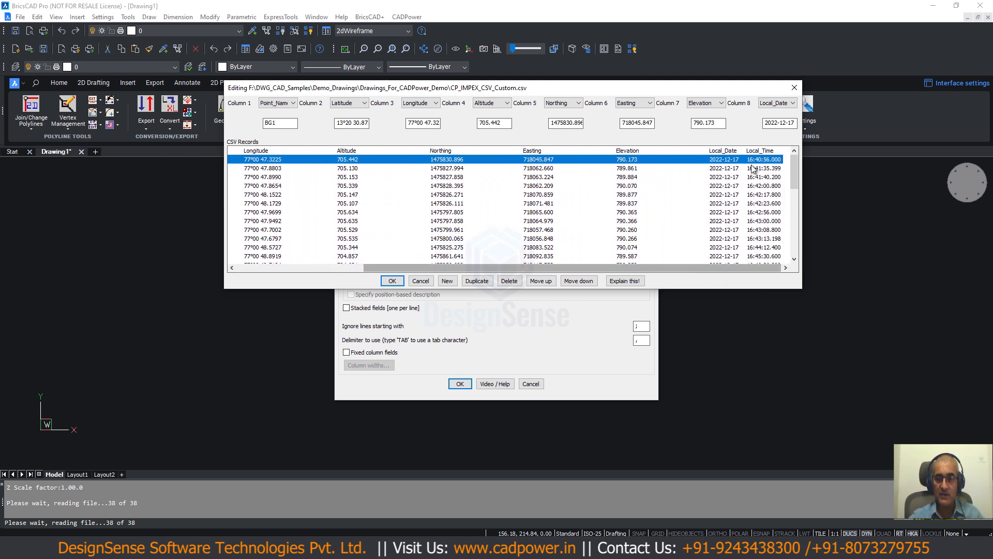
pyautogui.click(439, 151)
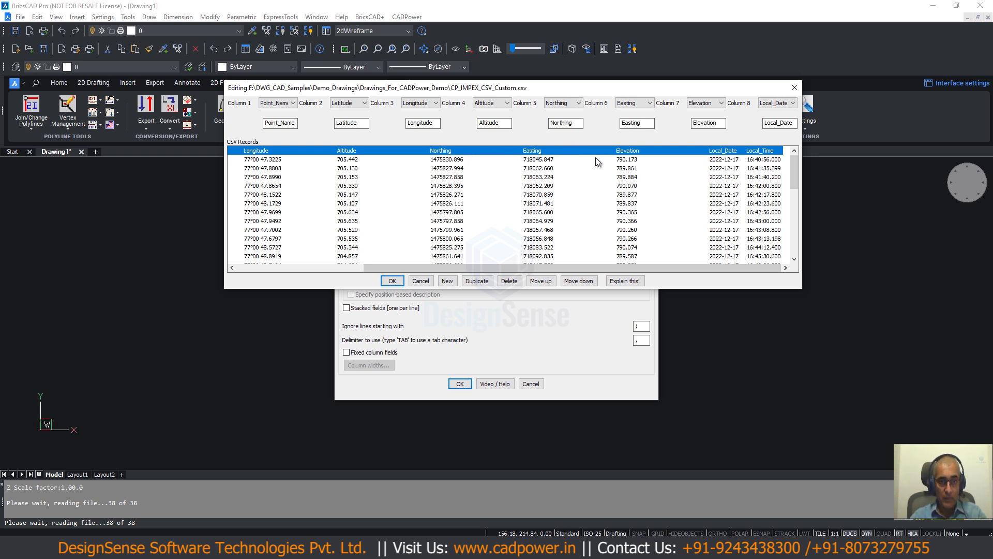
pyautogui.moveTo(551, 265); pyautogui.dragTo(424, 266)
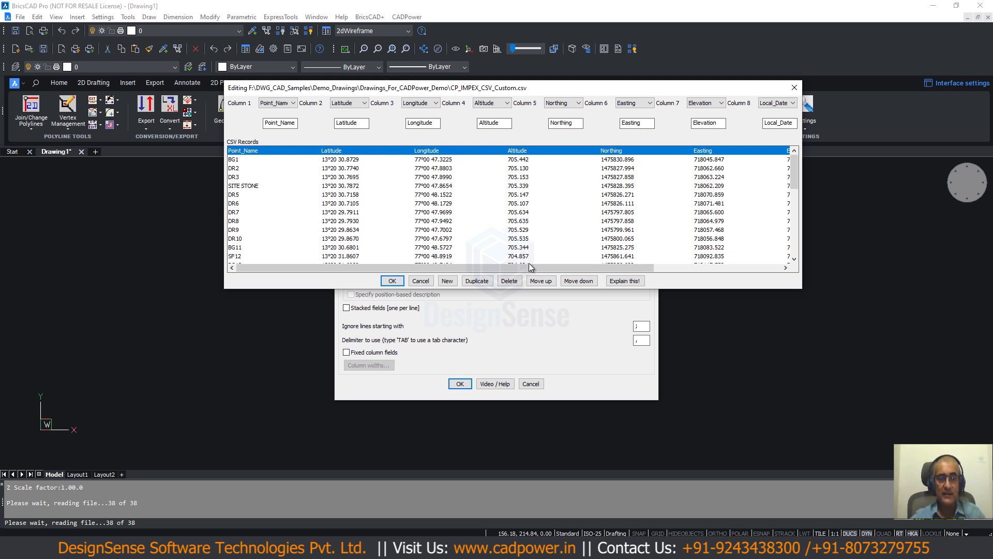
pyautogui.moveTo(535, 268); pyautogui.dragTo(581, 268)
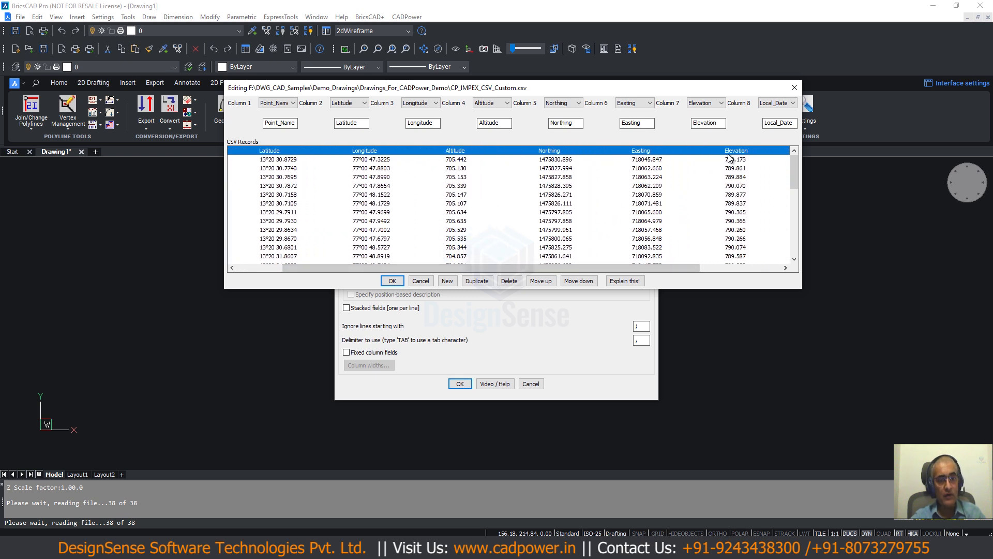
pyautogui.moveTo(586, 267)
pyautogui.mouseDown()
pyautogui.moveTo(697, 266)
pyautogui.moveTo(578, 268)
pyautogui.mouseUp()
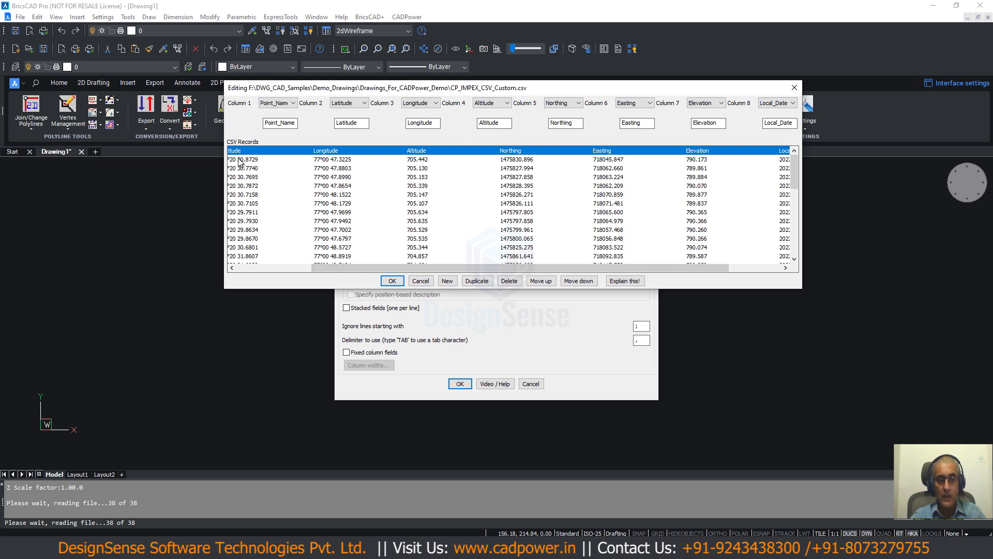
pyautogui.moveTo(377, 268); pyautogui.dragTo(290, 266)
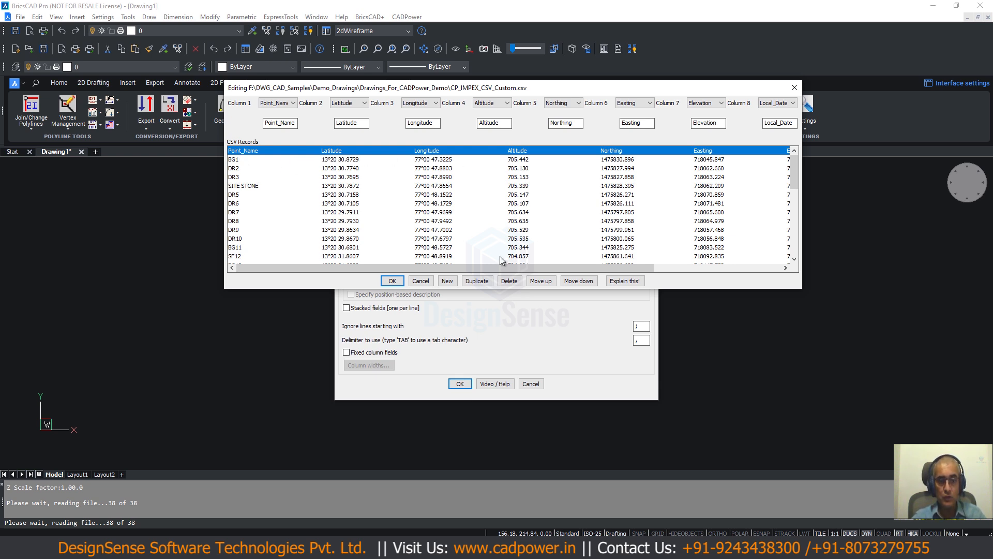
pyautogui.moveTo(569, 268); pyautogui.dragTo(632, 269)
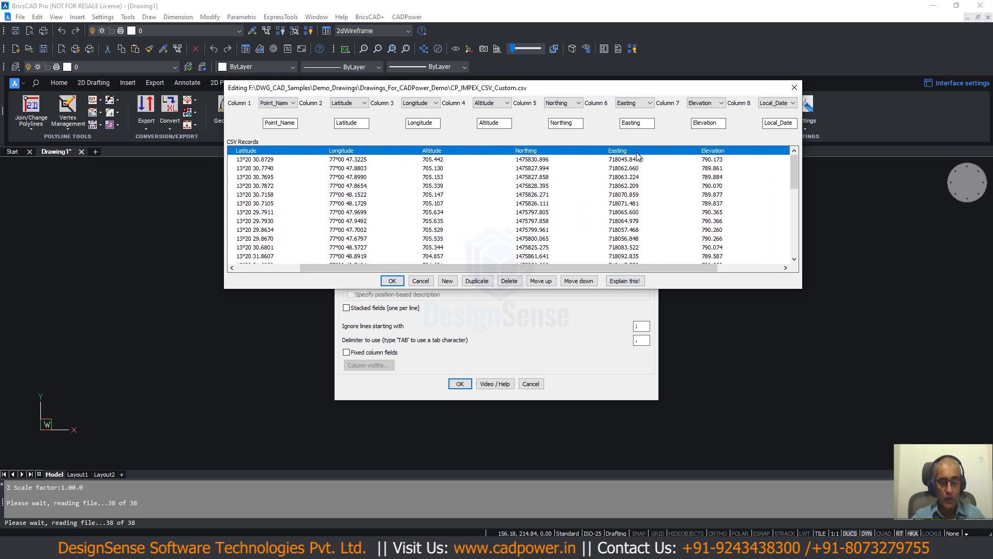
pyautogui.moveTo(598, 268); pyautogui.dragTo(535, 268)
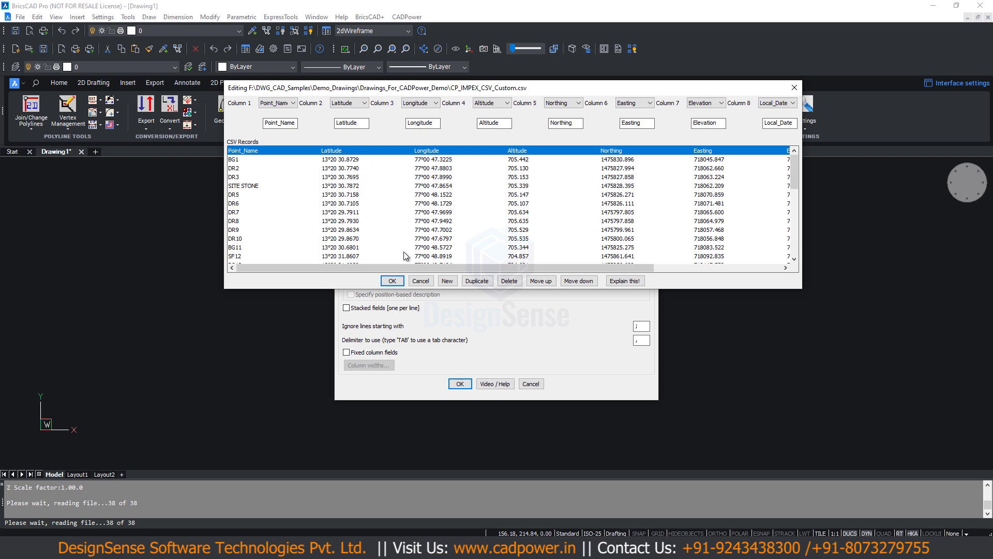
pyautogui.click(428, 282)
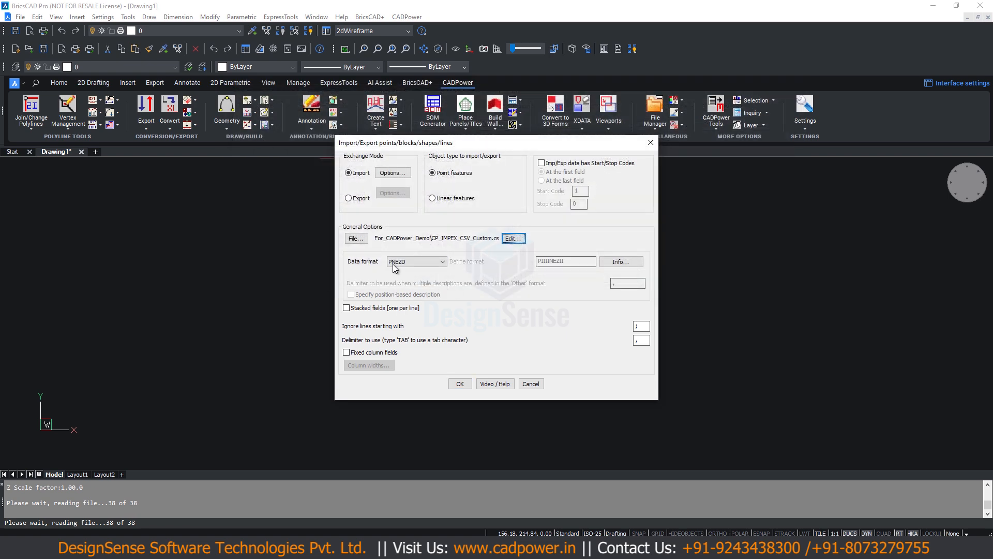
# - Set the data format to Other and re-enter the NEZ coordinate codes in the custom format pattern
pyautogui.click(396, 262)
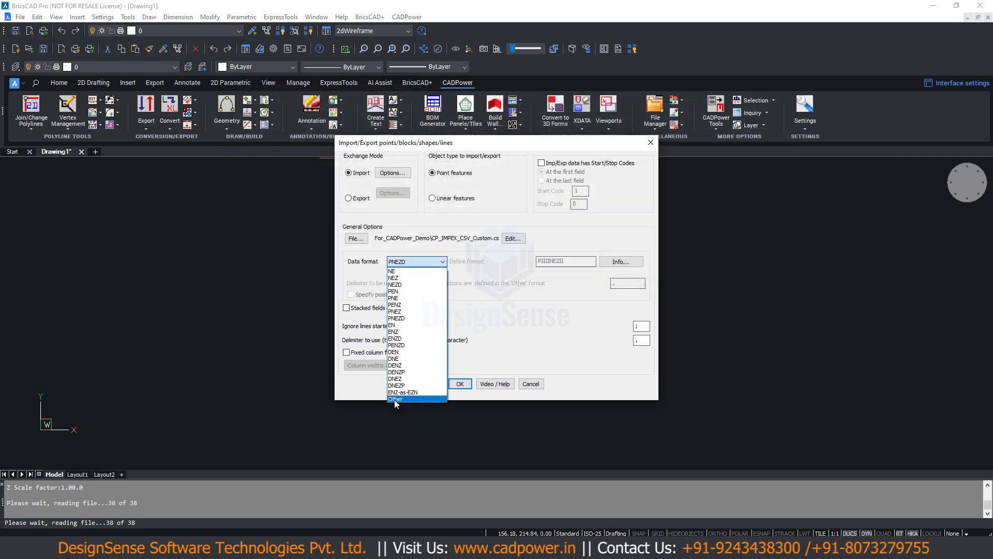
pyautogui.click(394, 399)
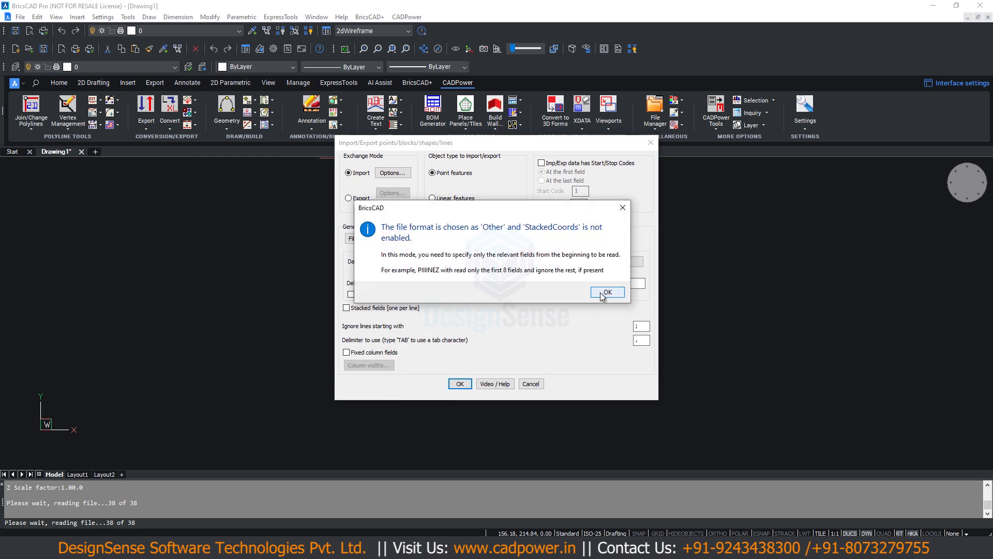
pyautogui.click(607, 293)
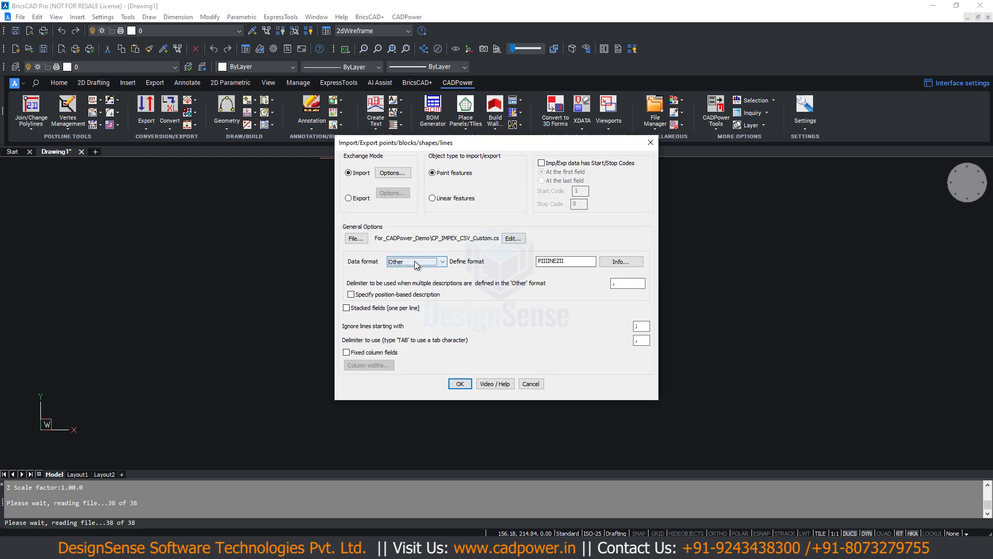
pyautogui.click(546, 263)
pyautogui.press('Delete')
pyautogui.press('Delete')
pyautogui.press('Delete')
pyautogui.press('Delete')
pyautogui.press('Delete')
pyautogui.write('NEZ')
# - Read the rules for custom format patterns, covering the coordinate, ignored-field, point number and description codes, and close the information
pyautogui.click(615, 262)
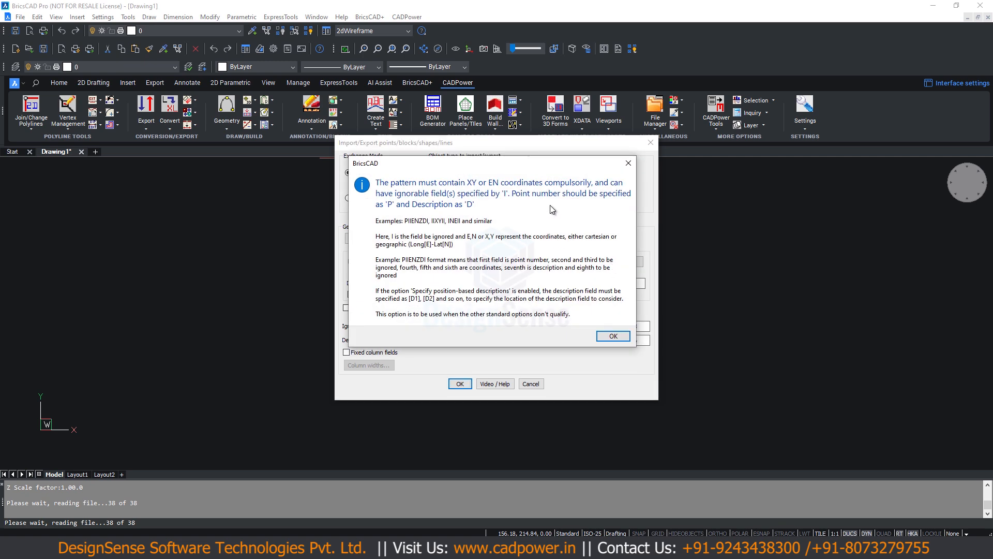
pyautogui.moveTo(519, 162); pyautogui.dragTo(539, 193)
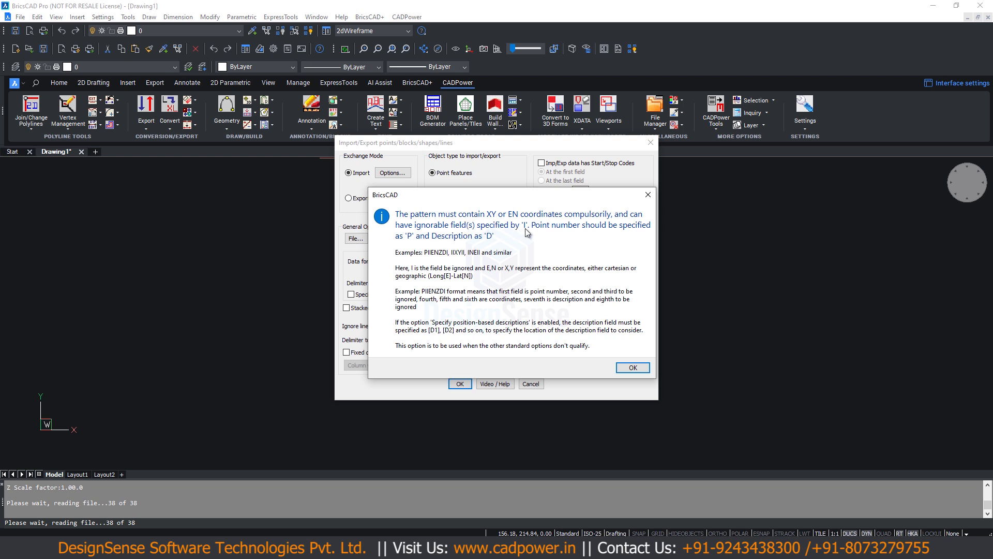
pyautogui.press('Return')
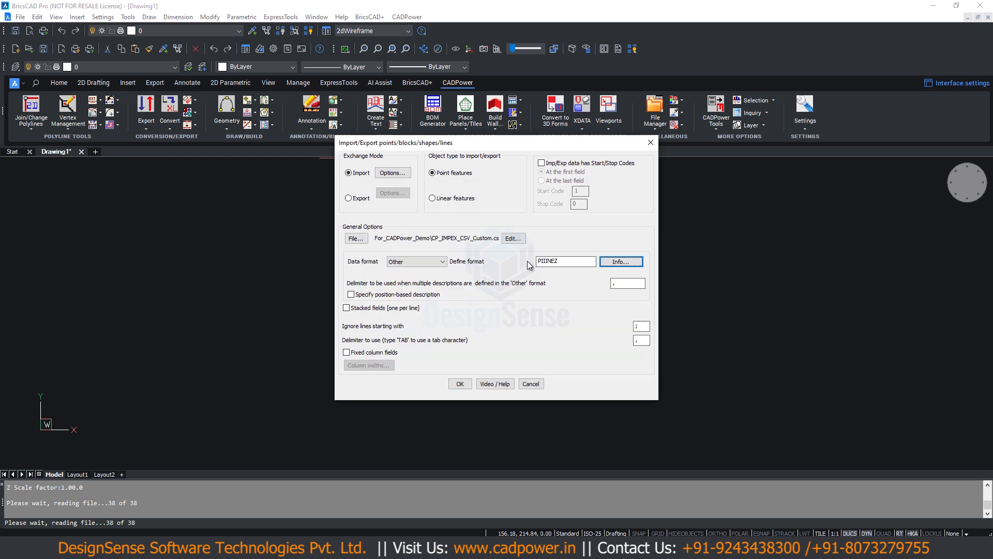
# - Review the import options and import the CSV points as POINT-GPS blocks using the custom format PIIINEZ
pyautogui.click(389, 176)
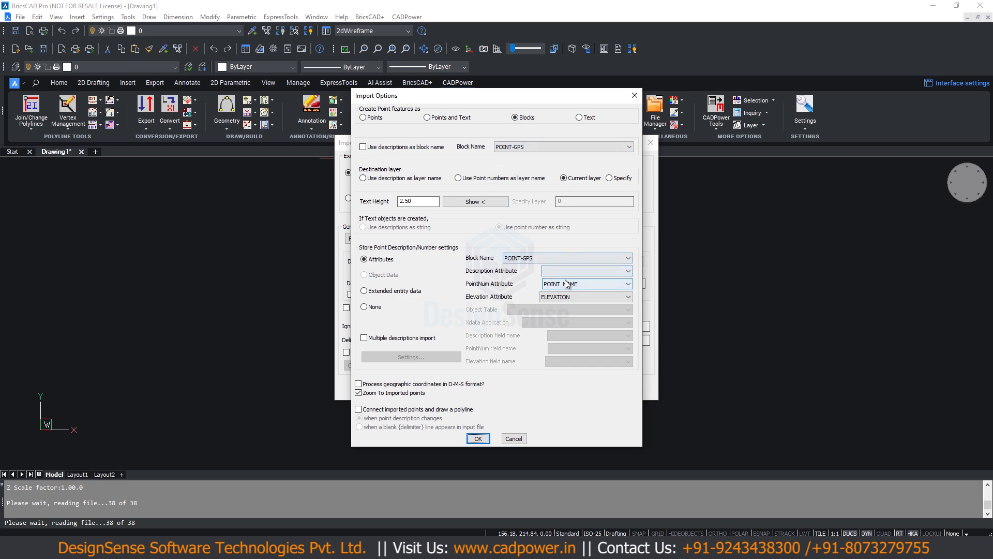
pyautogui.click(478, 438)
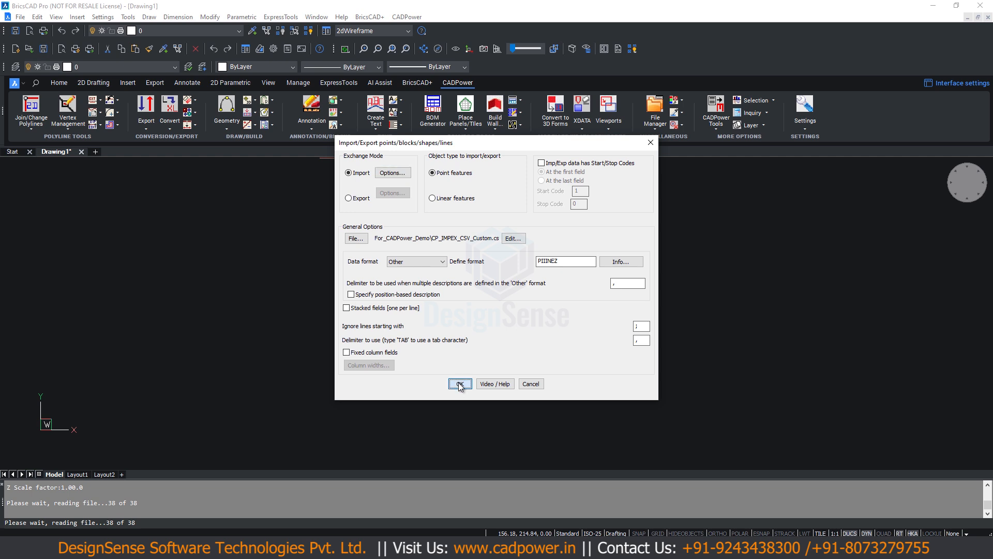
pyautogui.click(460, 384)
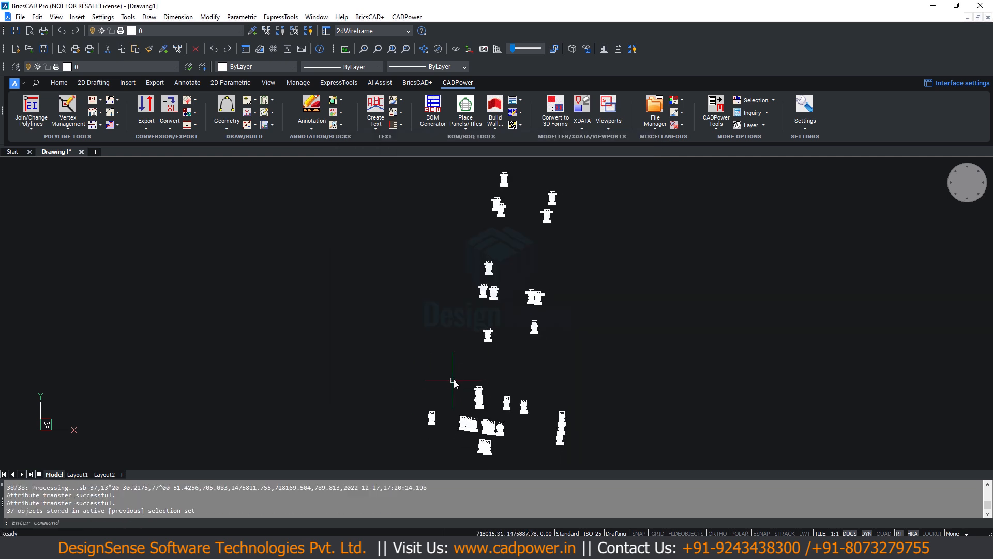
# - Examine all attribute values of the imported SY-NO BG19 block in the Attribute Editor and close it without changes
pyautogui.scroll(3, 509, 186)
pyautogui.scroll(6, 514, 297)
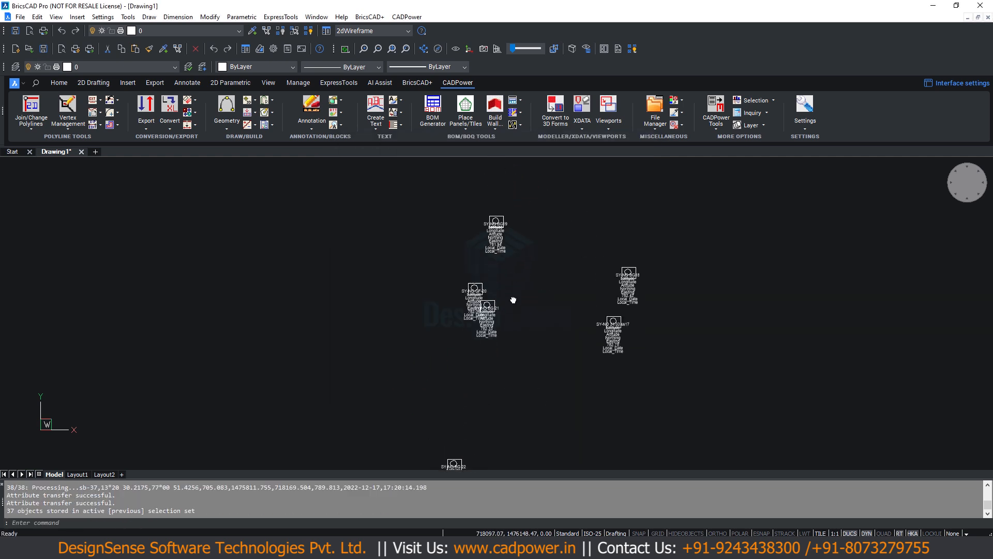
pyautogui.scroll(2, 494, 266)
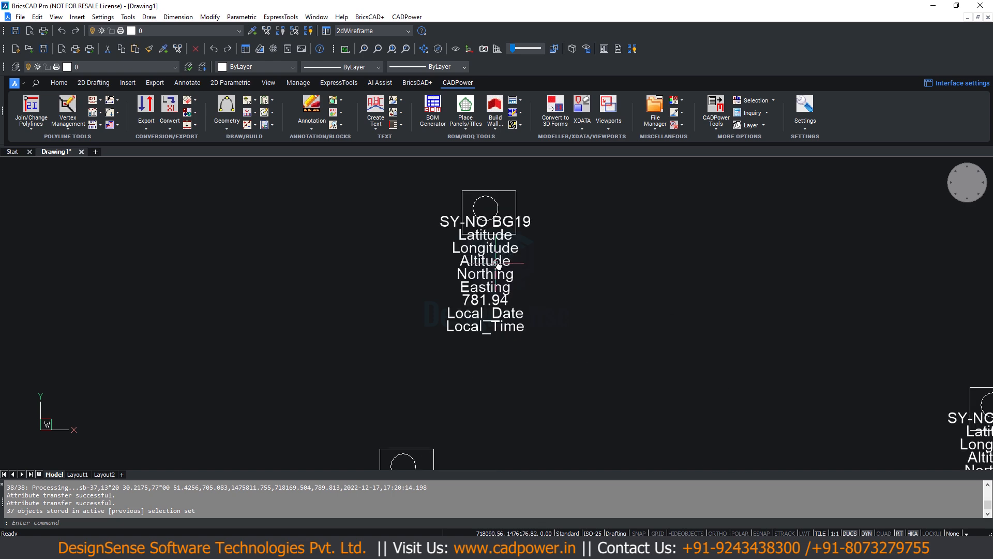
pyautogui.doubleClick(462, 202)
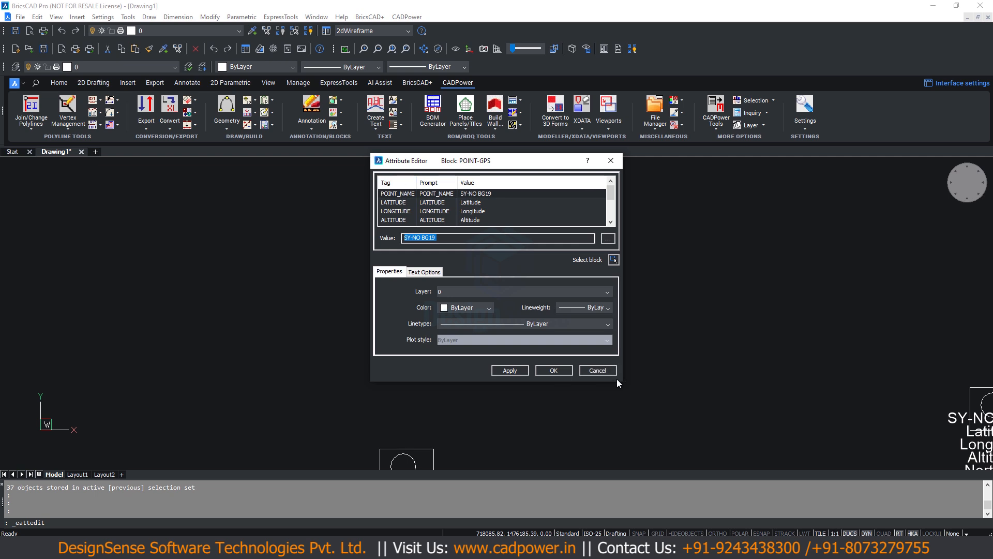
pyautogui.moveTo(621, 381); pyautogui.dragTo(754, 457)
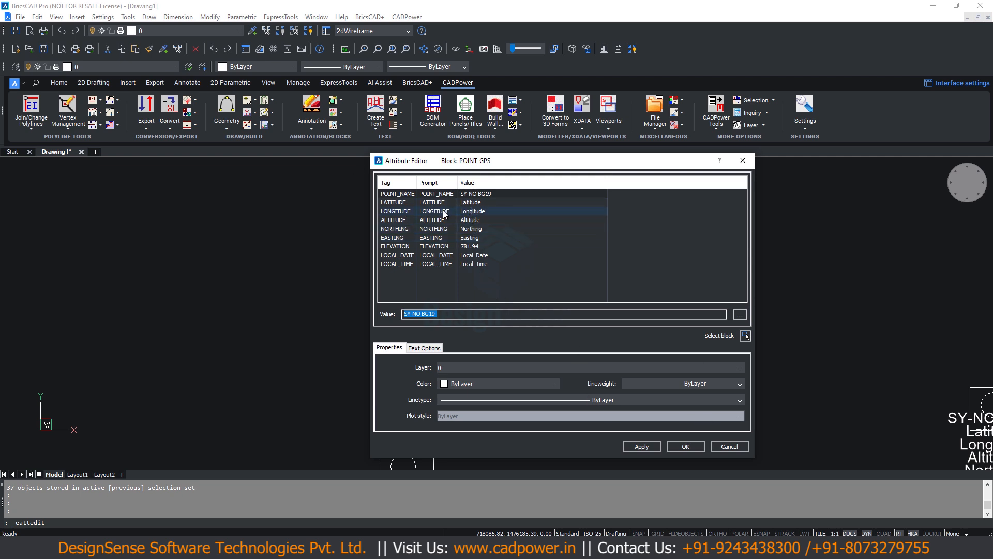
pyautogui.click(738, 450)
# - Select all the imported point blocks and erase them from the drawing
pyautogui.scroll(-6, 558, 309)
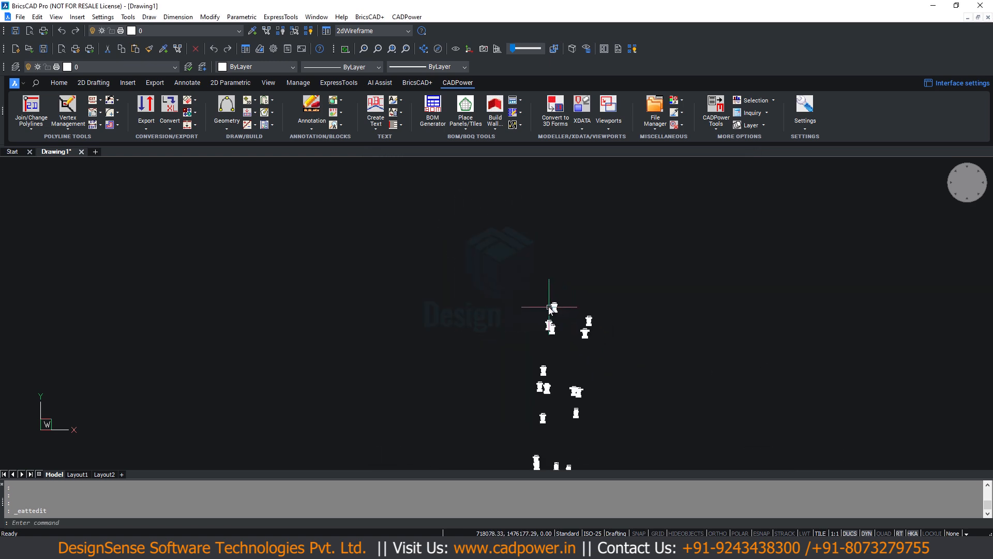
pyautogui.scroll(-2, 548, 306)
pyautogui.click(411, 209)
pyautogui.click(603, 385)
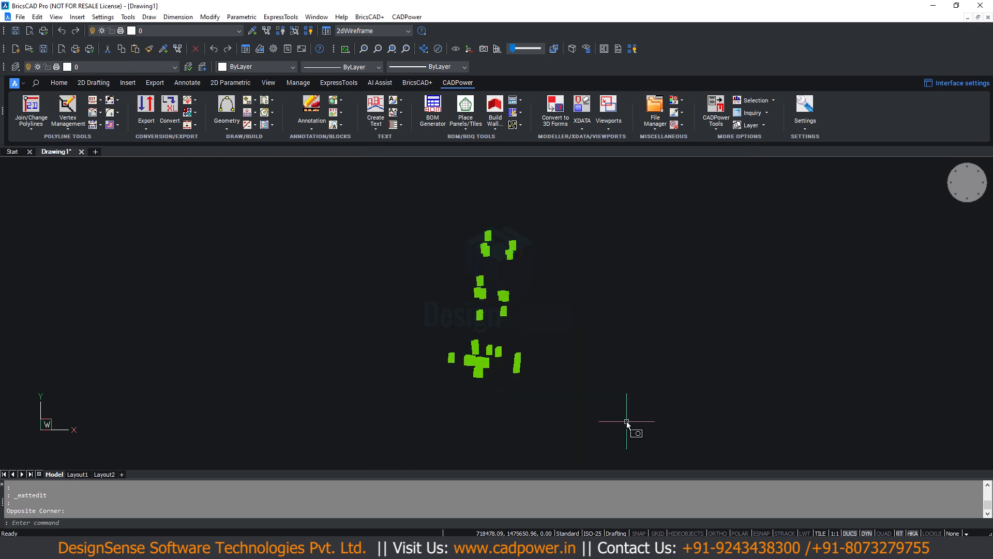
pyautogui.press('Delete')
# - Run CP_IMPEX, enable multiple descriptions import in the import options and open its column mapping settings
pyautogui.write('CP_IMPEX')
pyautogui.press('Return')
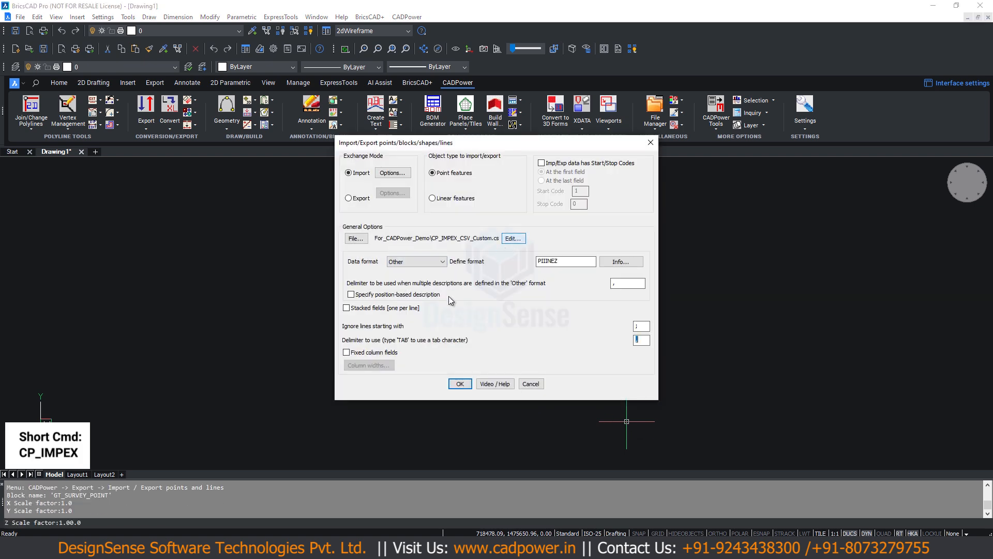
pyautogui.click(394, 175)
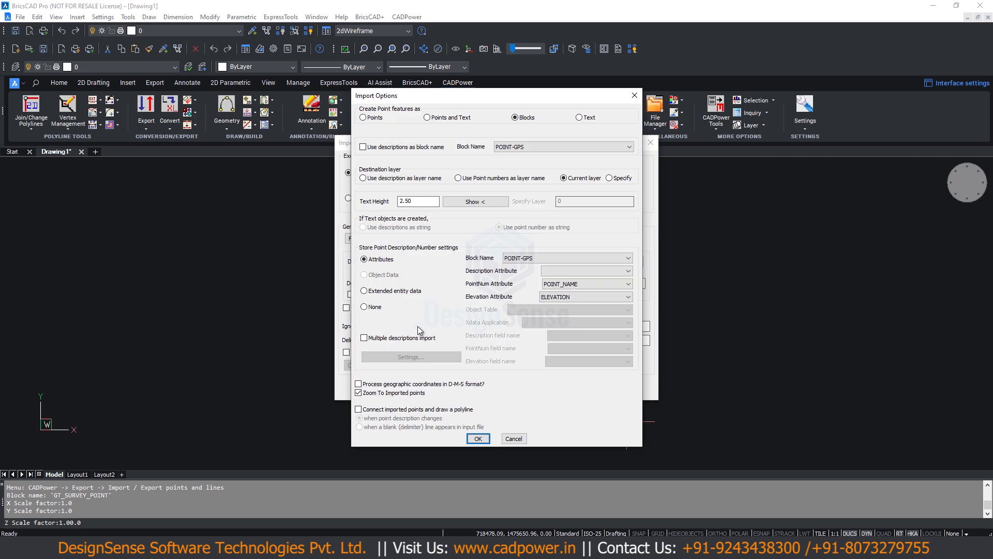
pyautogui.click(368, 337)
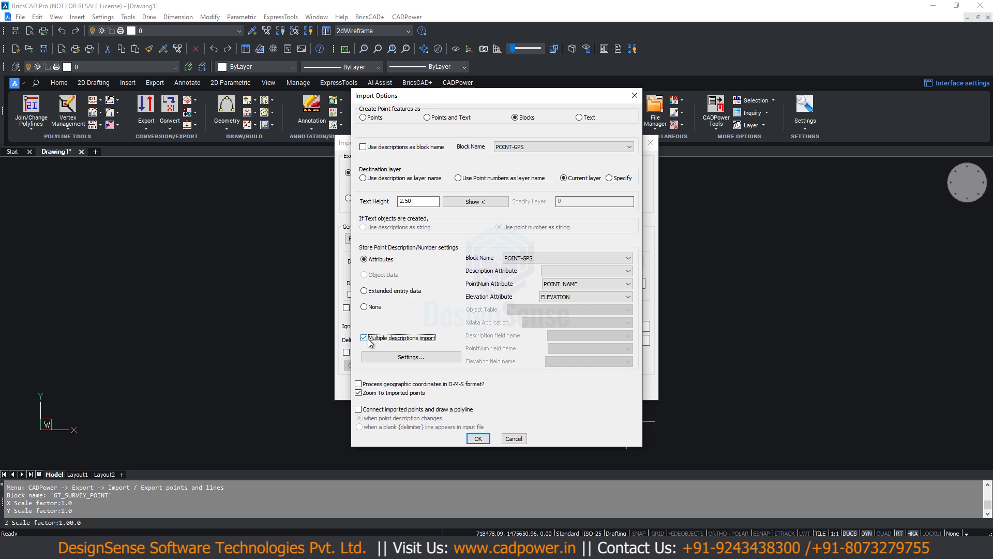
pyautogui.click(408, 358)
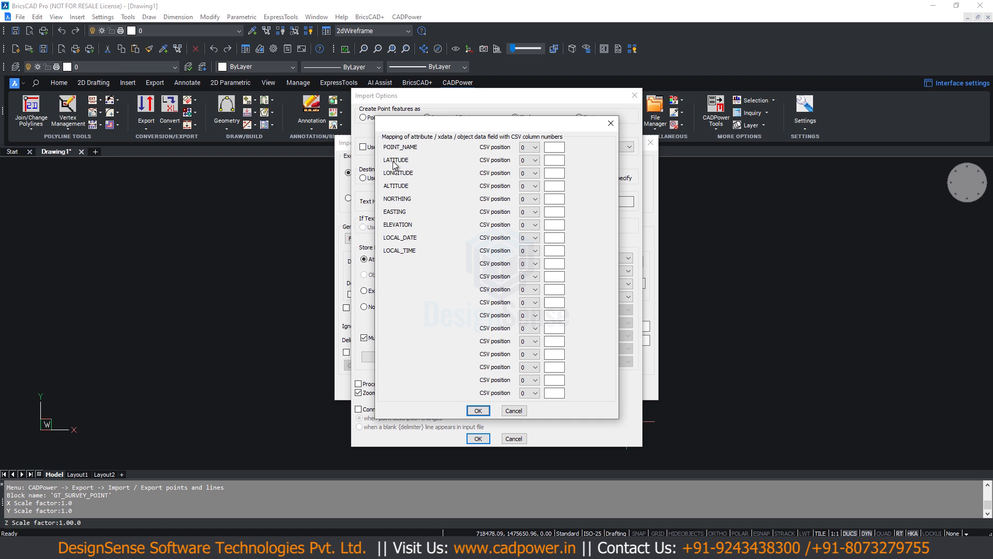
# - Map POINT_NAME, LATITUDE, LONGITUDE and ALTITUDE to CSV positions 1, 2, 3 and 4 respectively
pyautogui.click(538, 147)
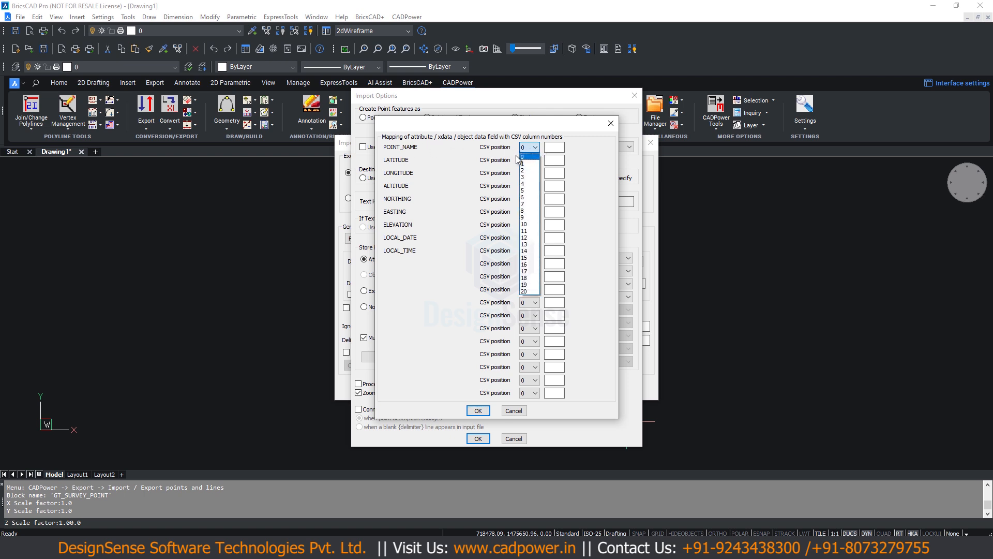
pyautogui.click(527, 163)
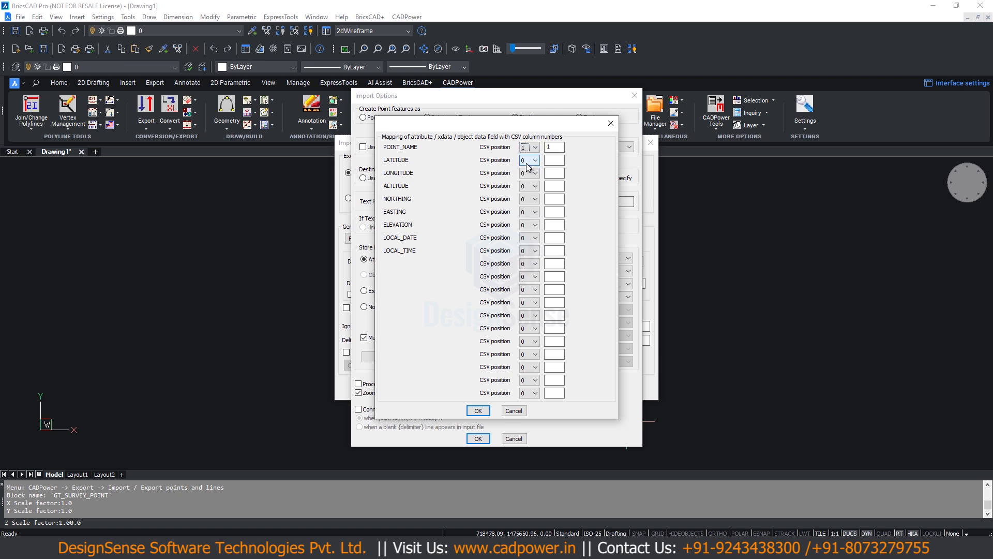
pyautogui.click(529, 163)
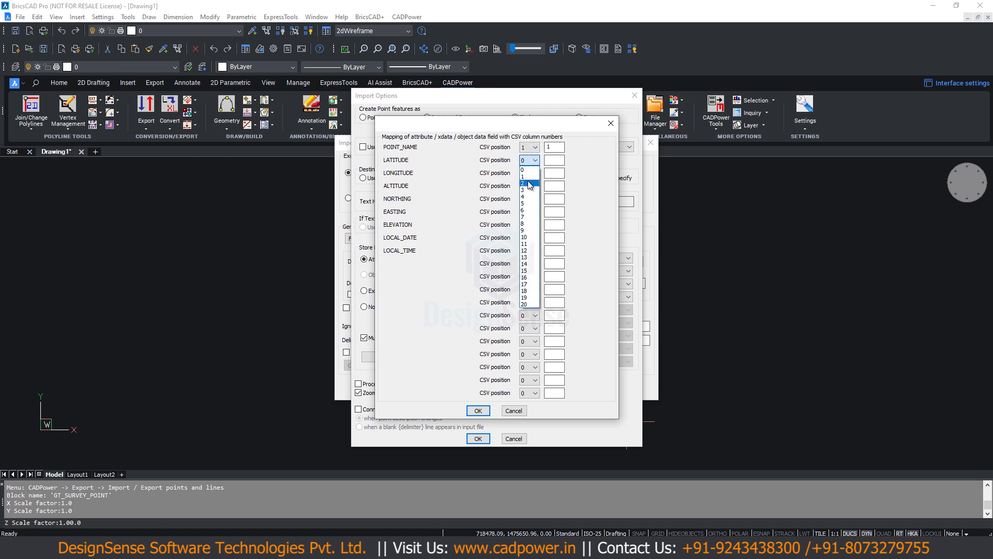
pyautogui.click(530, 184)
pyautogui.click(528, 173)
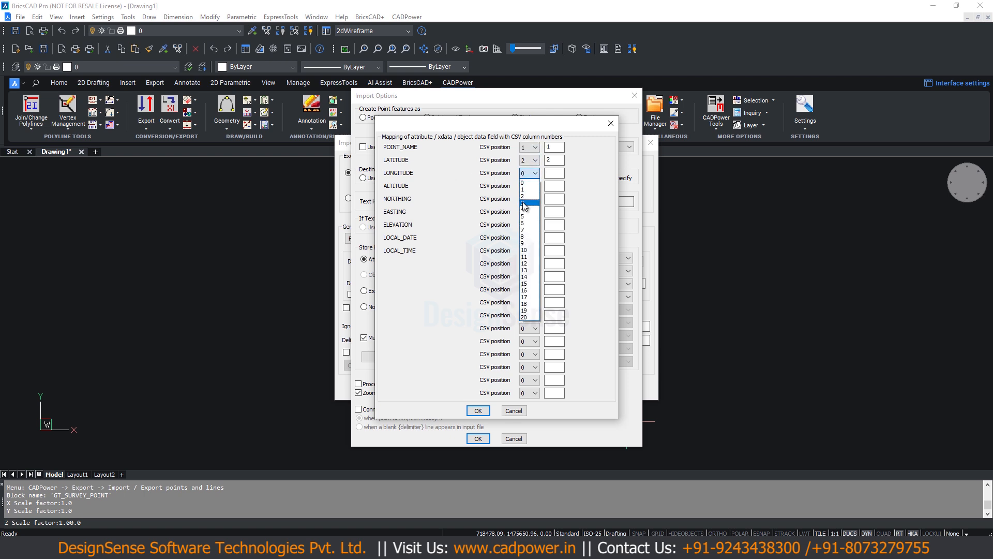
pyautogui.click(524, 203)
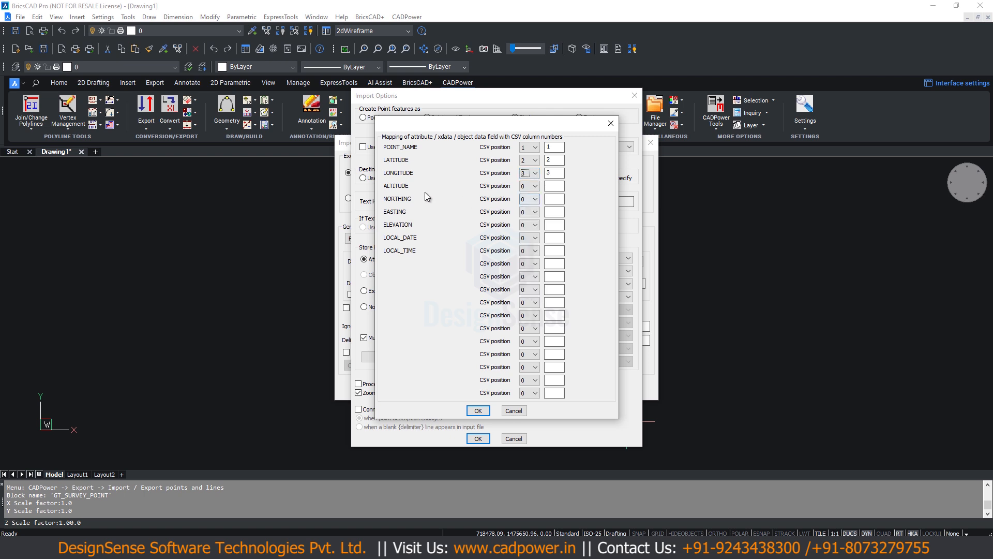
pyautogui.click(533, 186)
pyautogui.click(521, 222)
# - Map NORTHING, EASTING, ELEVATION, LOCAL_DATE and LOCAL_TIME to CSV positions 5, 6, 7, 8 and 9 respectively
pyautogui.click(535, 200)
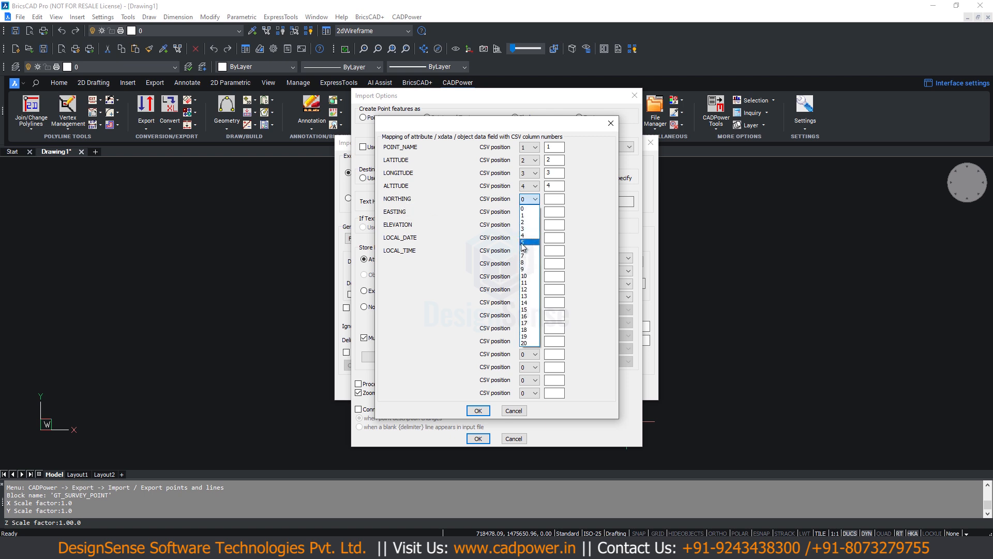
pyautogui.click(523, 242)
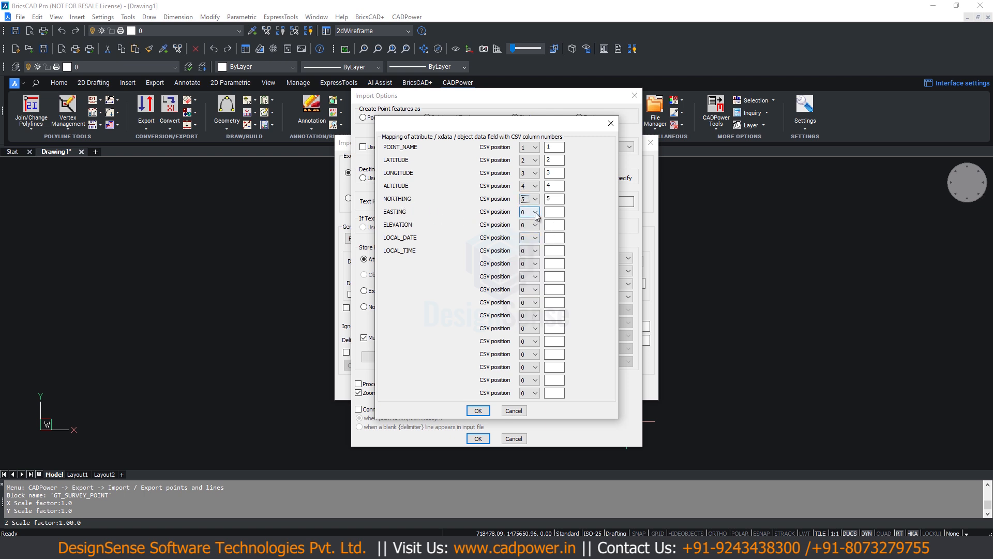
pyautogui.click(535, 213)
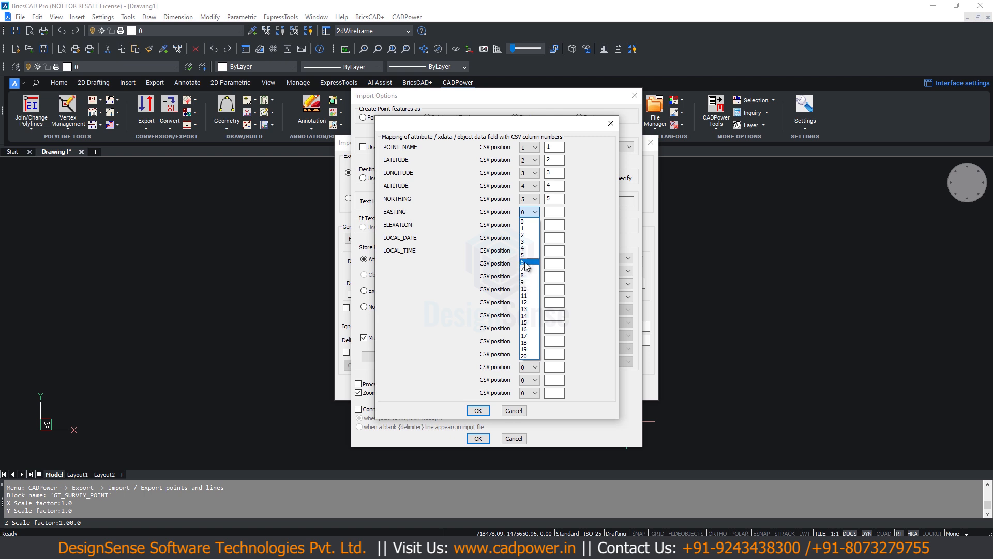
pyautogui.click(524, 262)
pyautogui.click(531, 226)
pyautogui.click(524, 280)
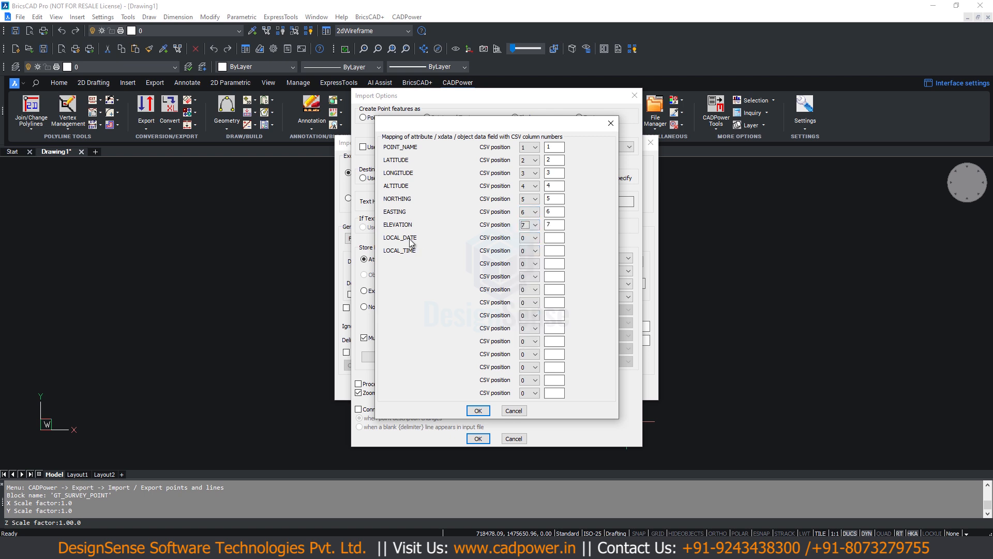
pyautogui.click(526, 238)
pyautogui.click(525, 300)
pyautogui.click(533, 251)
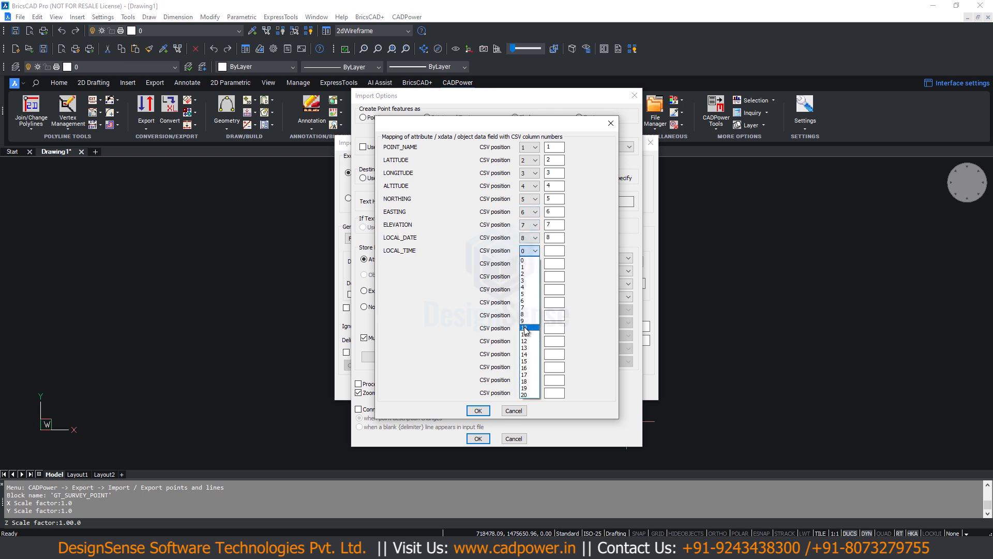
pyautogui.click(525, 320)
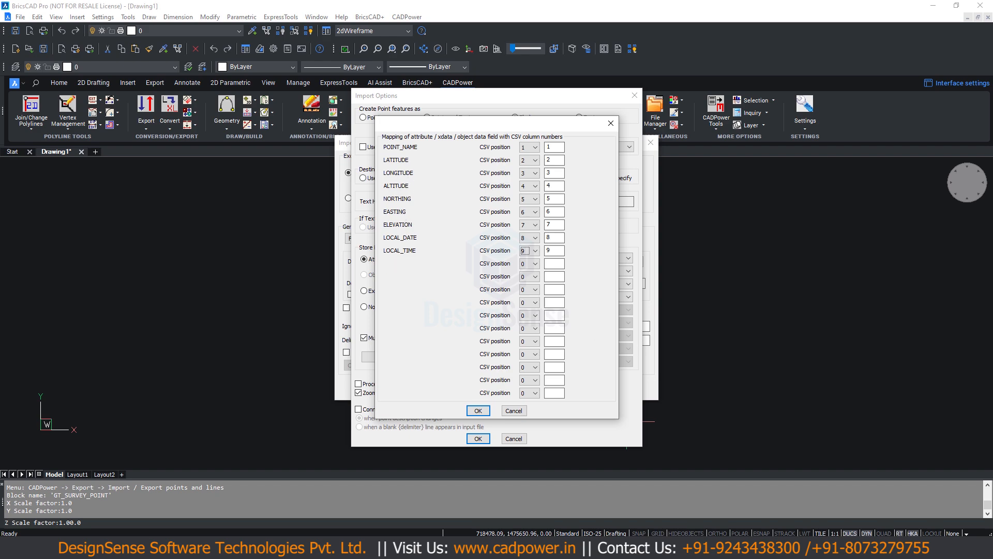
# - Switch to Total Commander, view CP_IMPEX_CSV_Custom.csv to check its header's column order against the mapping, and close the viewer
pyautogui.hotkey('alt', 'Tab')
pyautogui.click(131, 155)
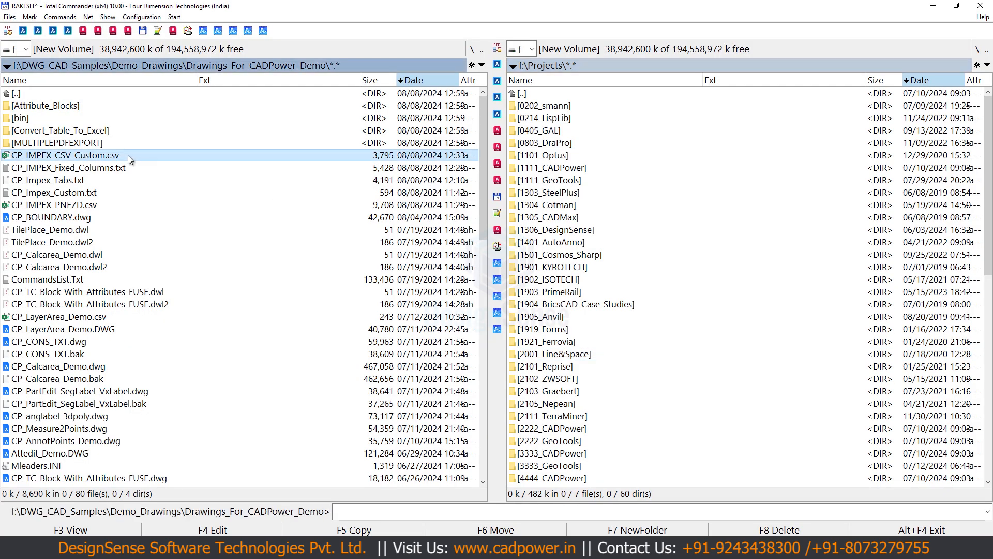
pyautogui.press('F3')
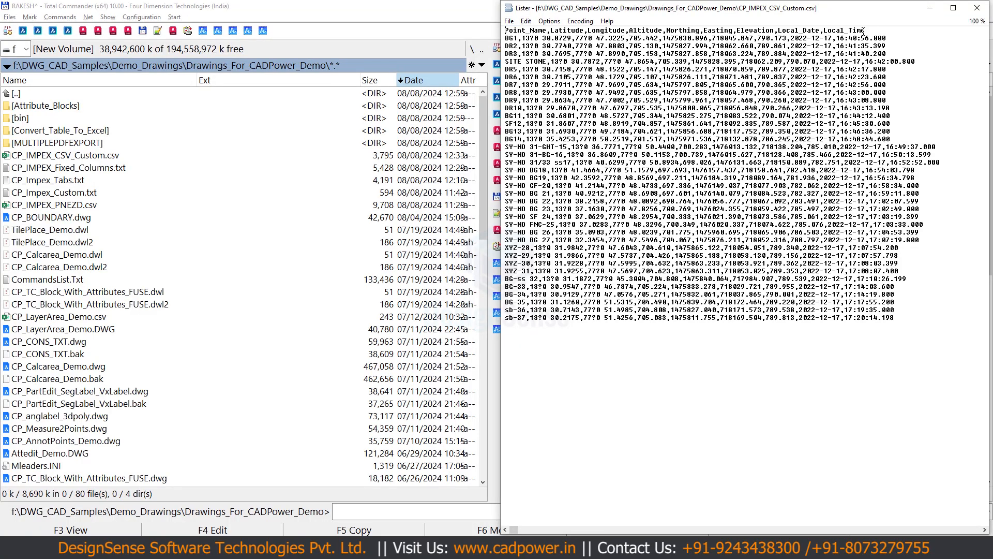
pyautogui.moveTo(865, 31); pyautogui.dragTo(482, 35)
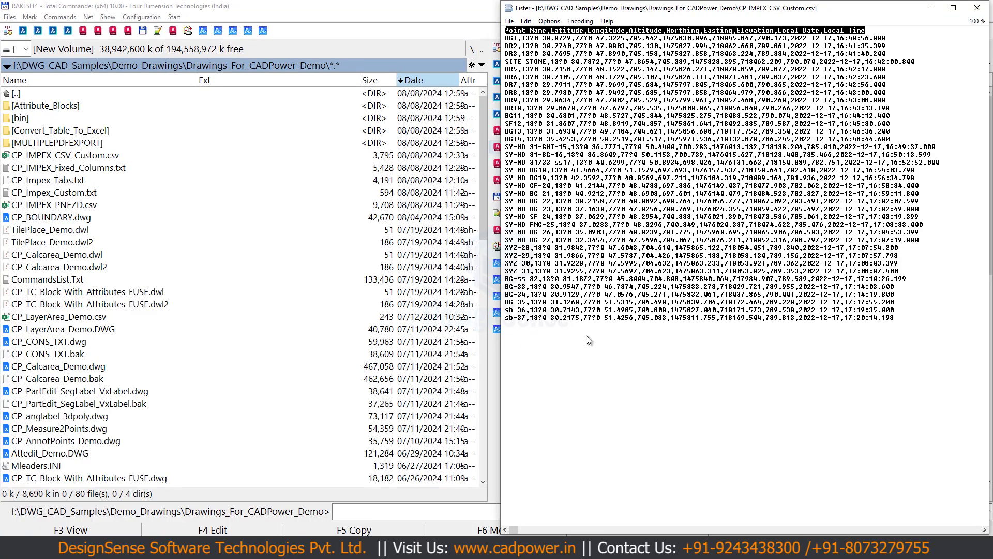
pyautogui.press('Escape')
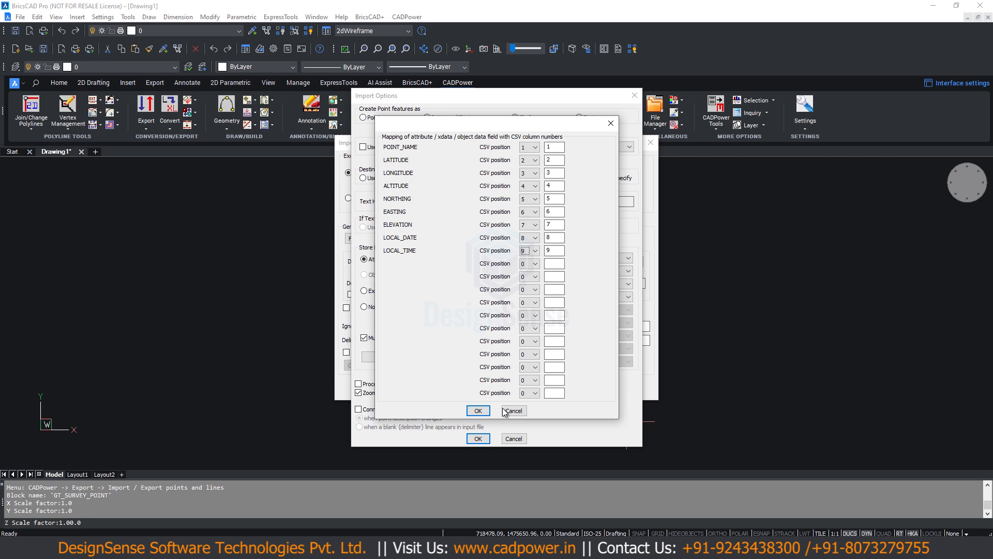
# - Accept the column mapping and import options, import the points as POINT-GPS blocks, and inspect their attribute texts in the drawing
pyautogui.click(478, 411)
pyautogui.click(478, 438)
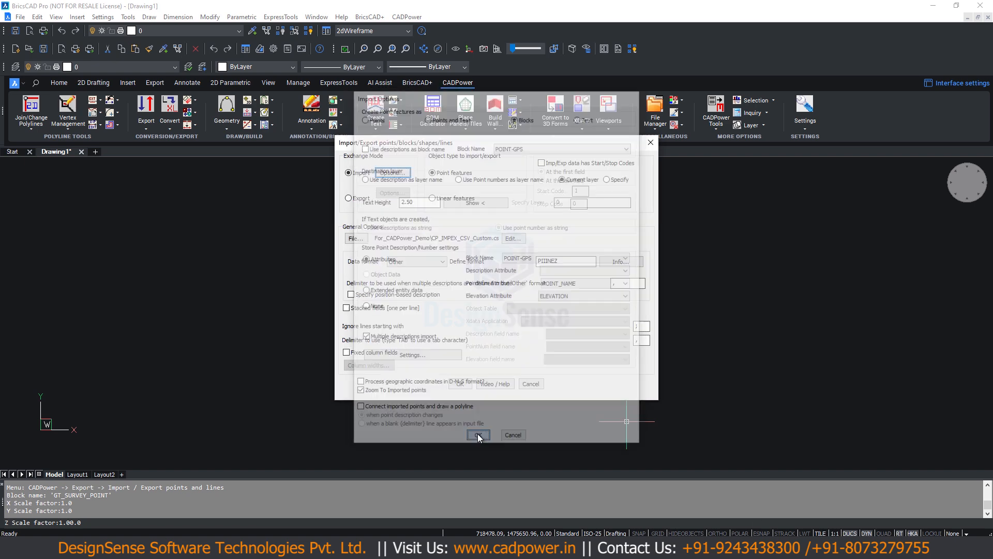
pyautogui.click(460, 384)
pyautogui.scroll(5, 536, 240)
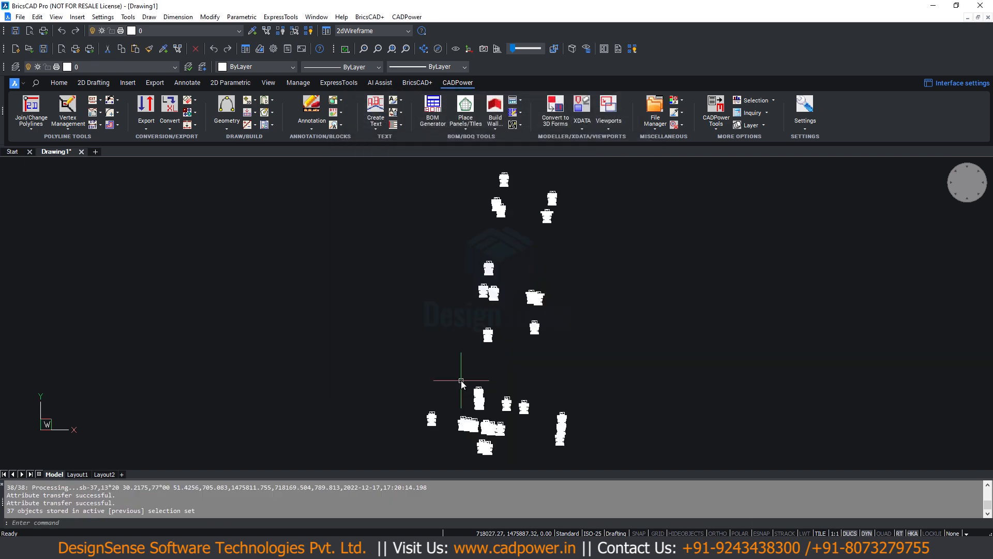
pyautogui.scroll(-1, 535, 238)
pyautogui.moveTo(742, 254); pyautogui.dragTo(676, 299, button='middle')
pyautogui.scroll(2, 799, 264)
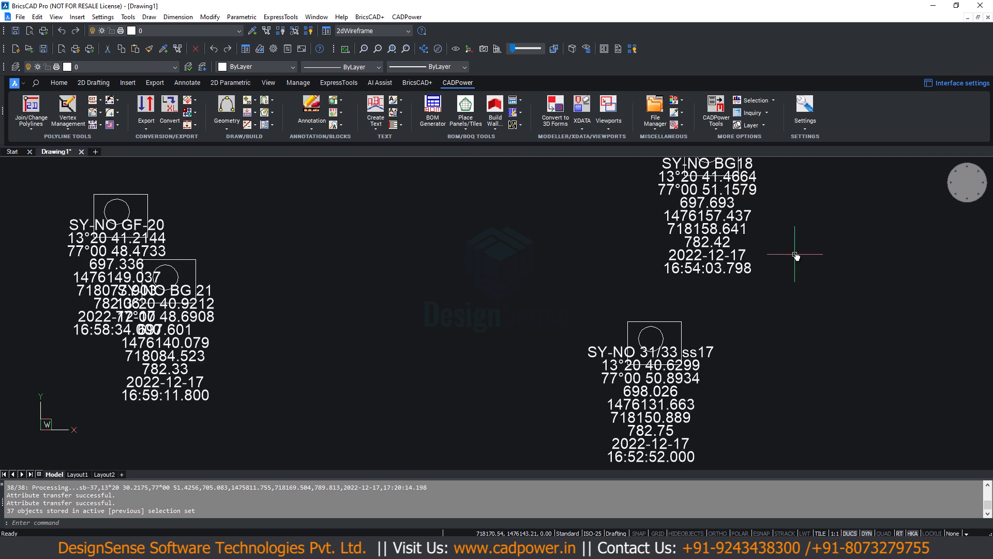
# - Inspect the attribute values of the SY-NO BG18 block in the Attribute Editor and close it without changes
pyautogui.moveTo(729, 270); pyautogui.dragTo(672, 345, button='middle')
pyautogui.click(636, 207)
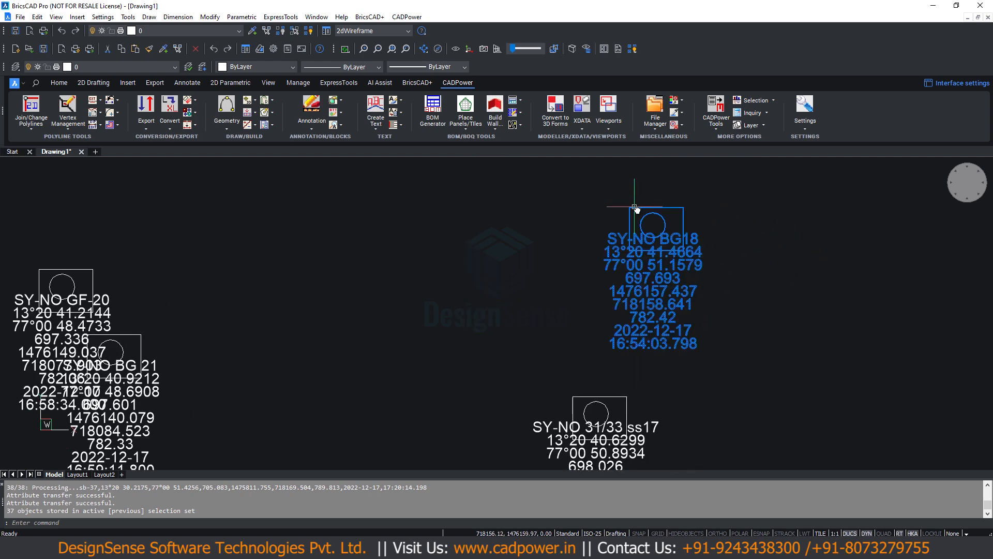
pyautogui.doubleClick(636, 207)
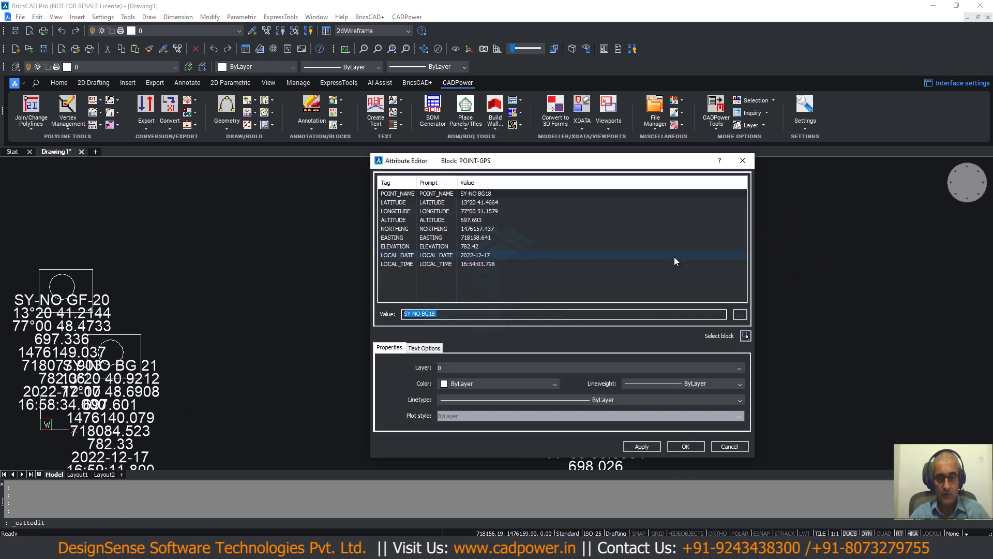
pyautogui.click(728, 445)
# - Erase all the imported POINT-GPS blocks from the drawing
pyautogui.scroll(-5, 573, 345)
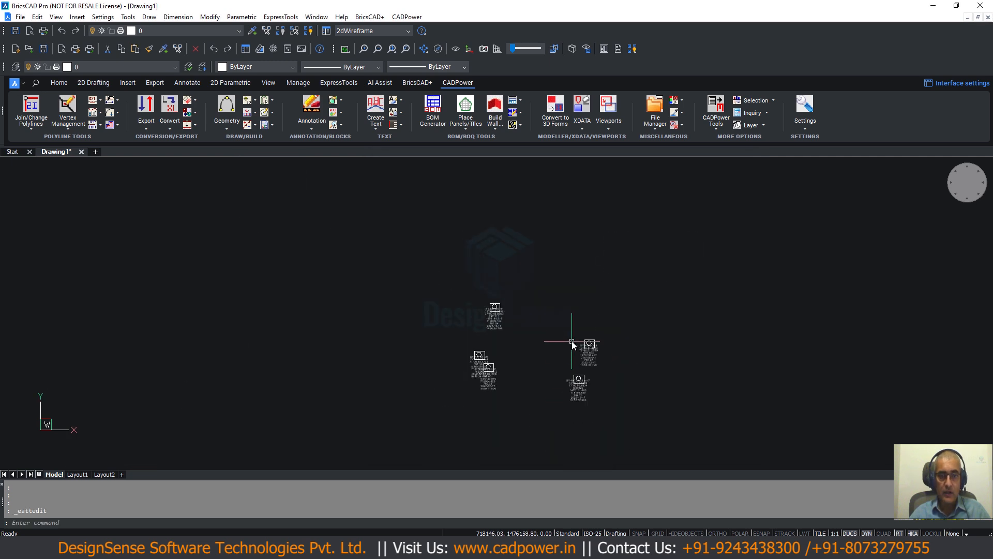
pyautogui.scroll(-5, 573, 345)
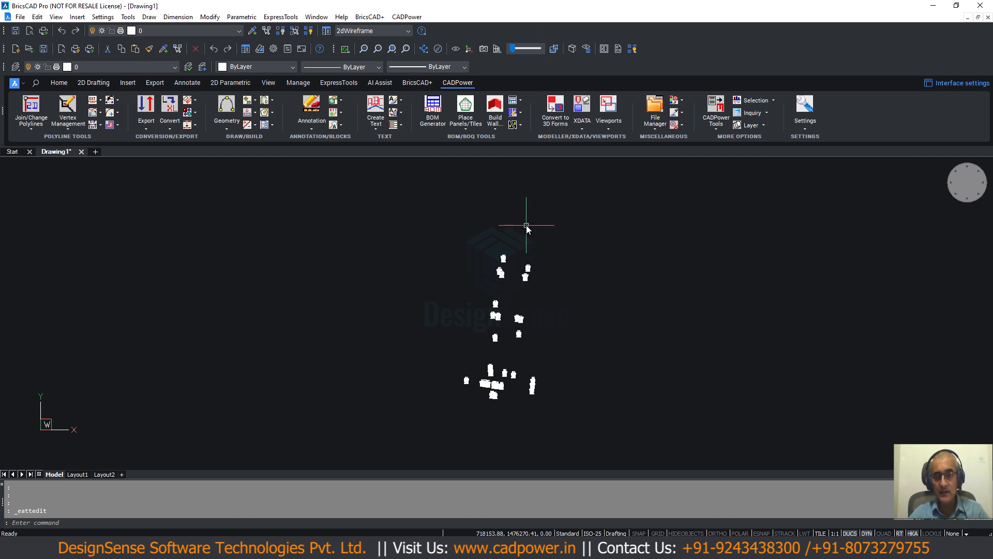
pyautogui.scroll(1, 515, 287)
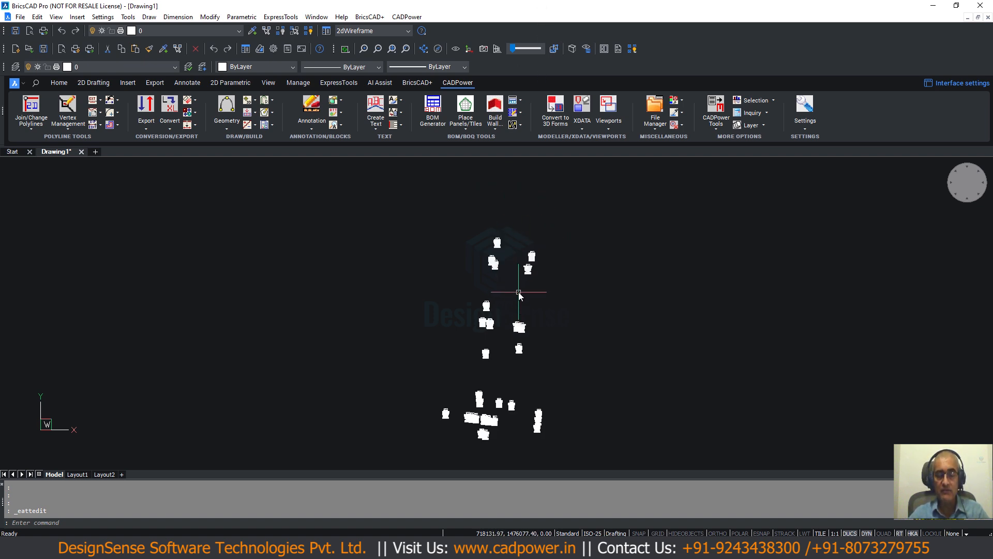
pyautogui.scroll(-1, 515, 282)
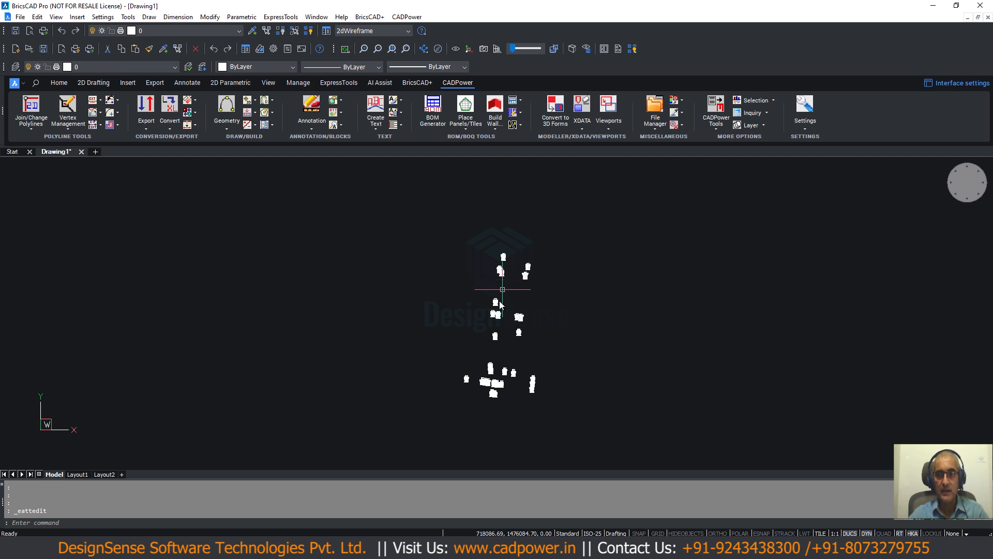
pyautogui.scroll(2, 501, 314)
pyautogui.scroll(-4, 501, 313)
pyautogui.click(445, 245)
pyautogui.click(559, 383)
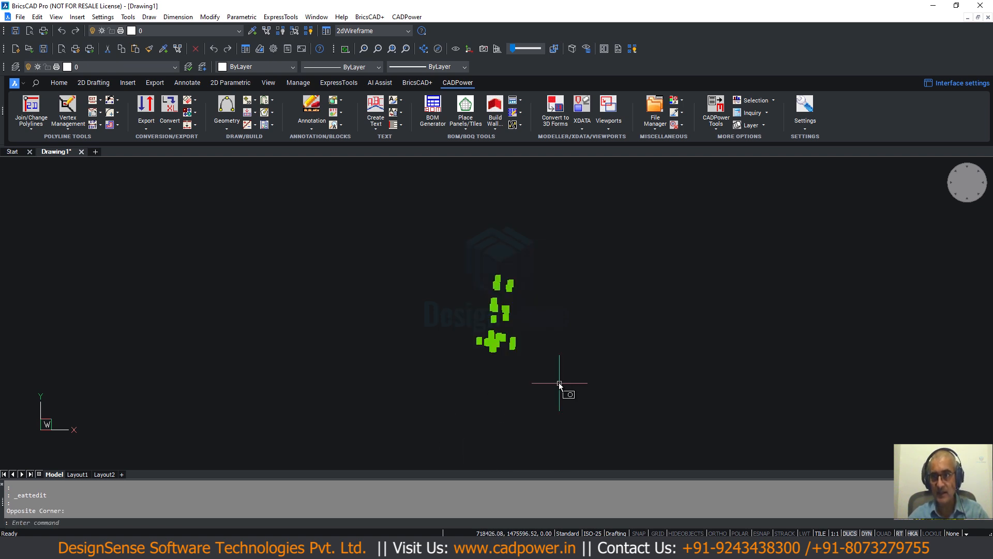
pyautogui.press('Delete')
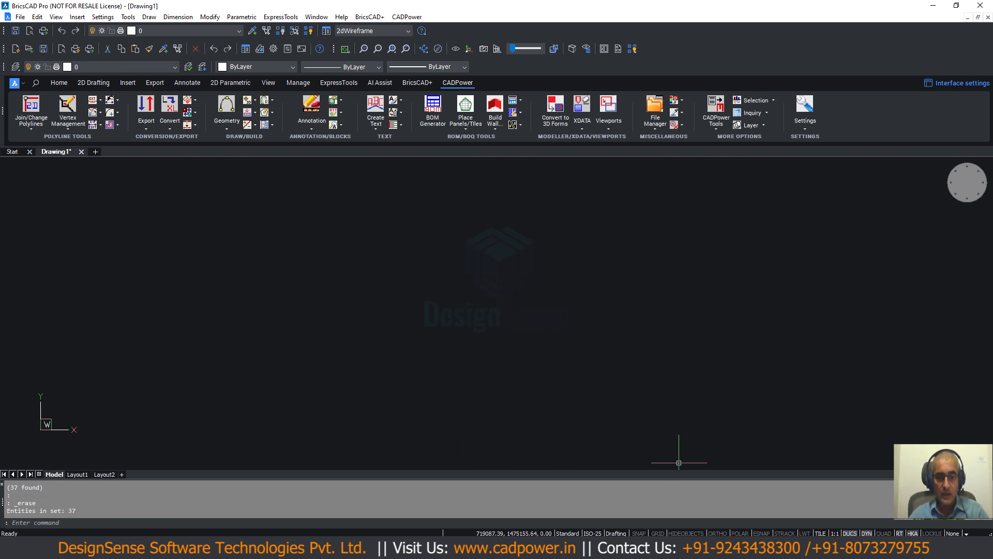
# - Switch to Total Commander, view CP_IMPEX_Fixed_Columns.txt to examine its columns and the start positions in its first line, and close the viewer
pyautogui.hotkey('alt', 'Tab')
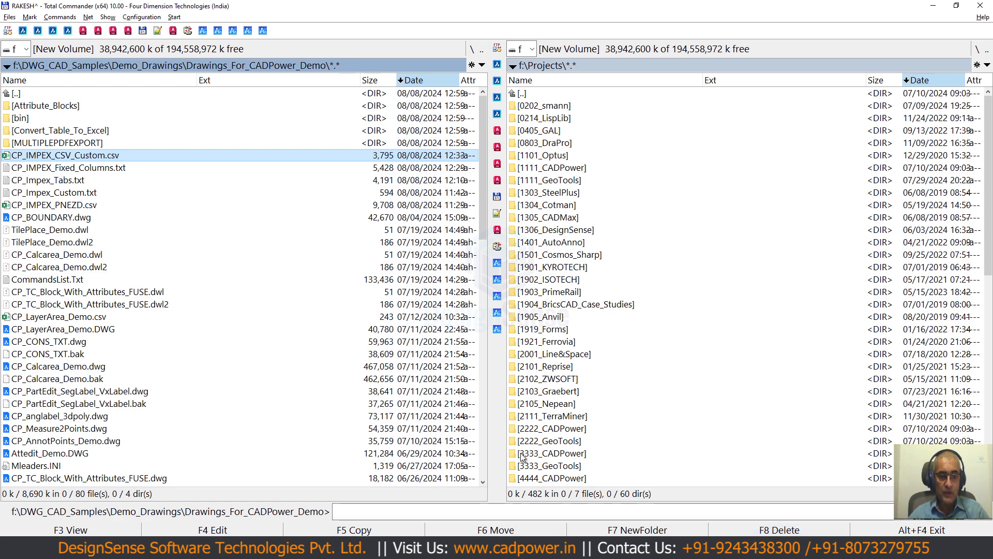
pyautogui.press('Down')
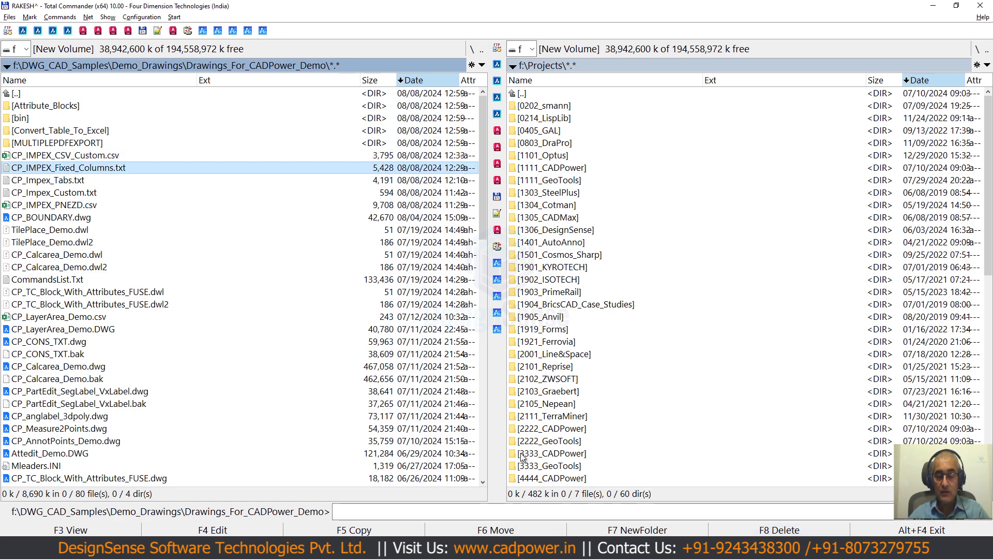
pyautogui.press('F3')
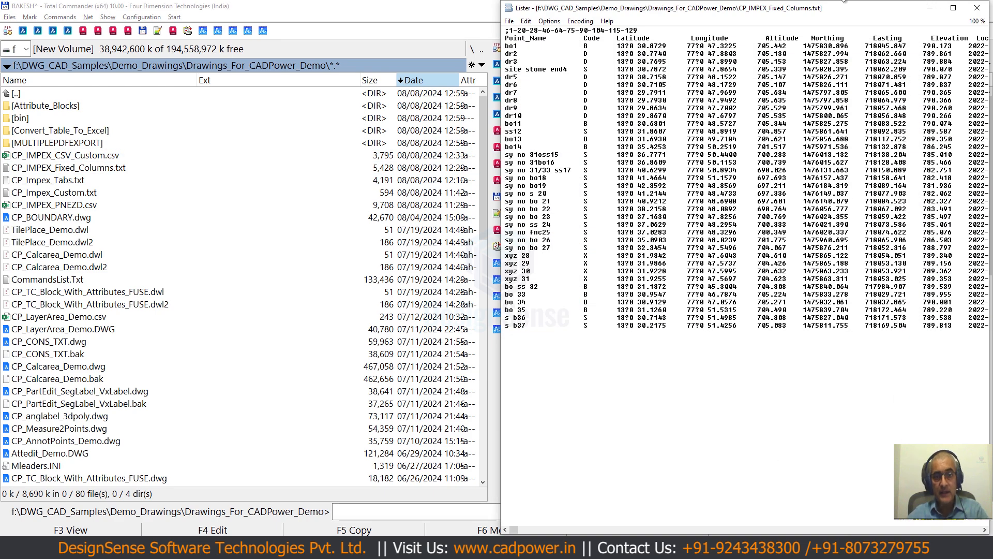
pyautogui.moveTo(731, 8); pyautogui.dragTo(478, 46)
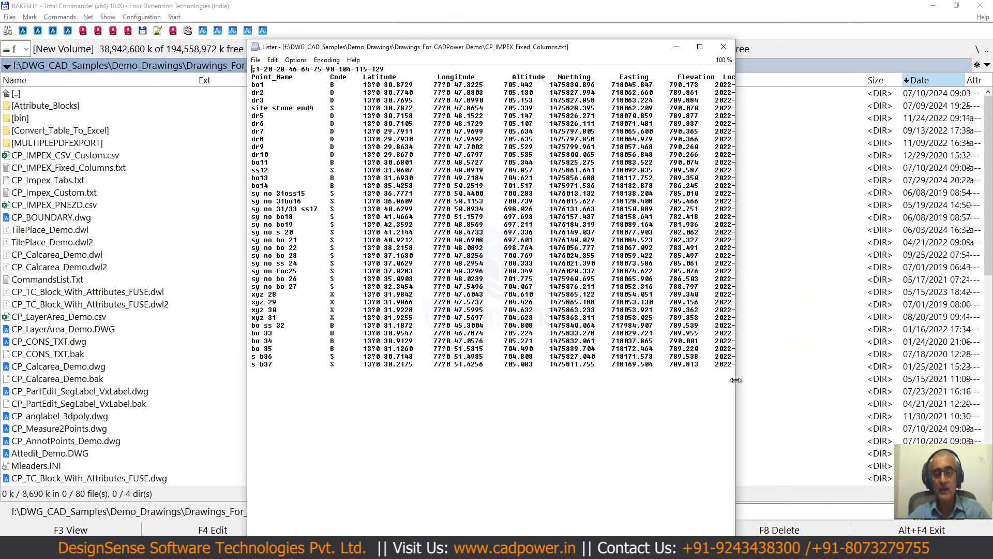
pyautogui.moveTo(735, 380); pyautogui.dragTo(982, 380)
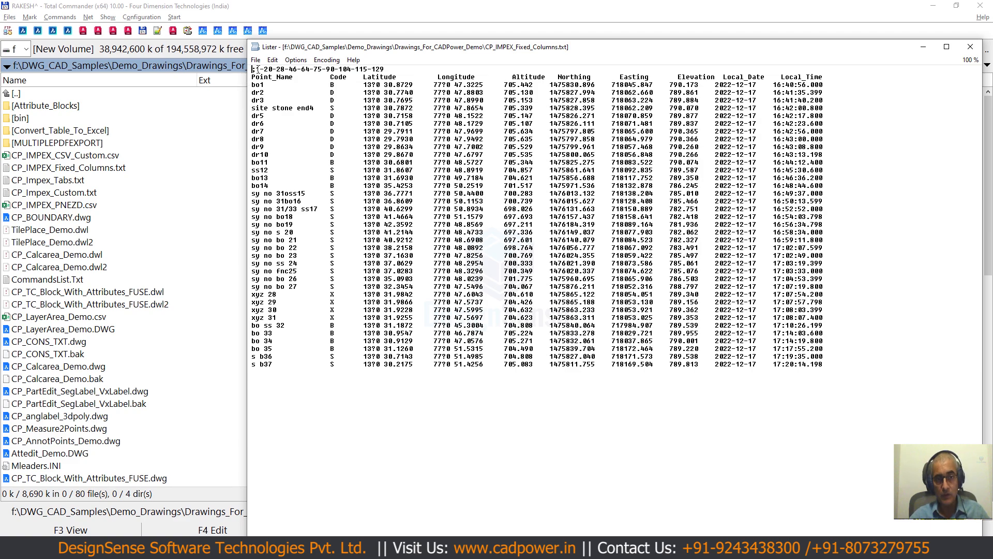
pyautogui.moveTo(256, 69); pyautogui.dragTo(388, 69)
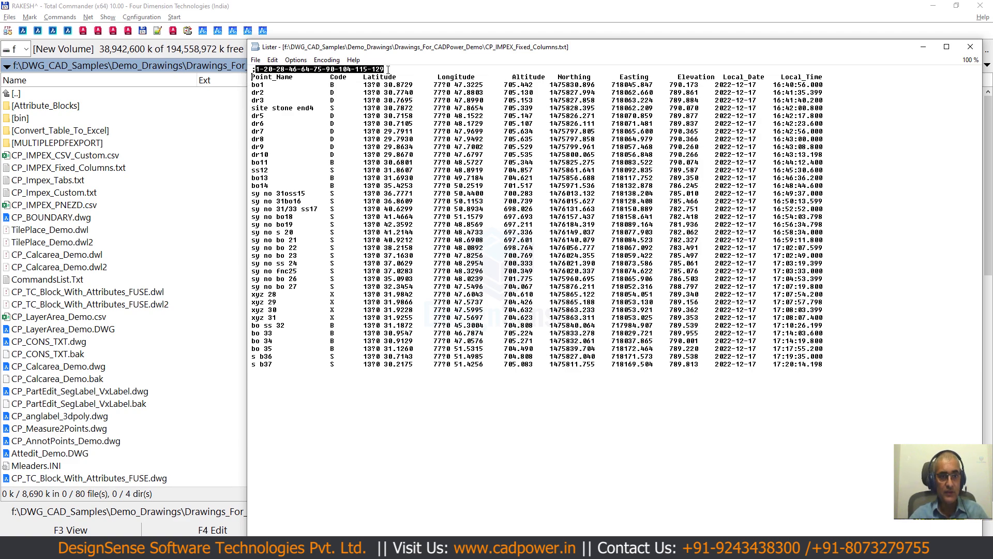
pyautogui.press('Escape')
# - Open CP_IMPEX_Fixed_Columns.txt in Programmer's File Editor, check where its data columns start, and close the editor
pyautogui.press('F4')
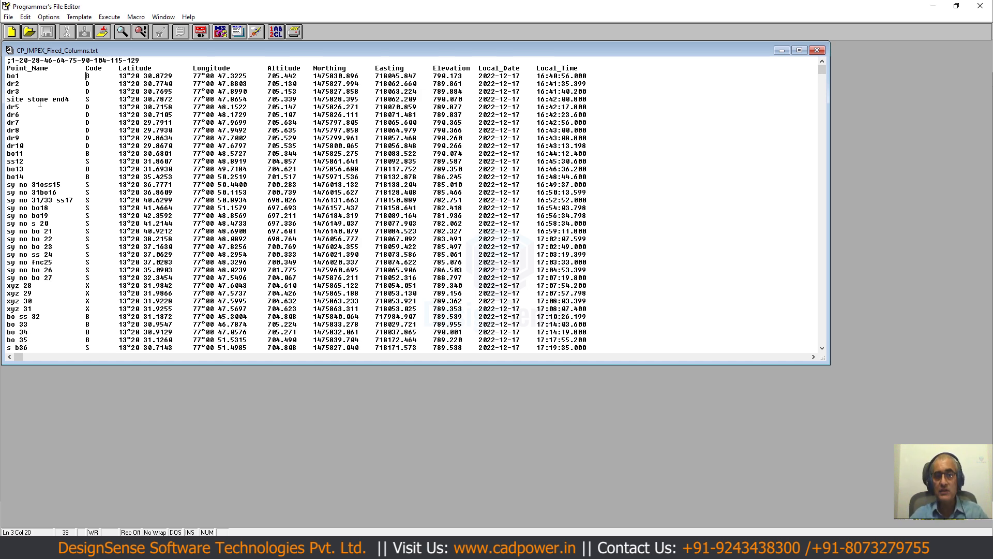
pyautogui.press('Right')
pyautogui.press('Right')
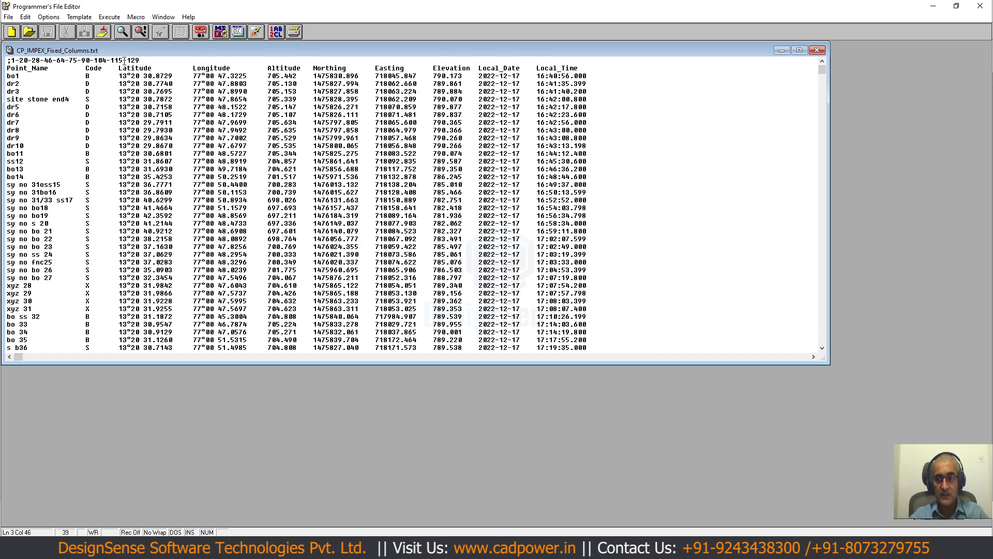
pyautogui.click(980, 6)
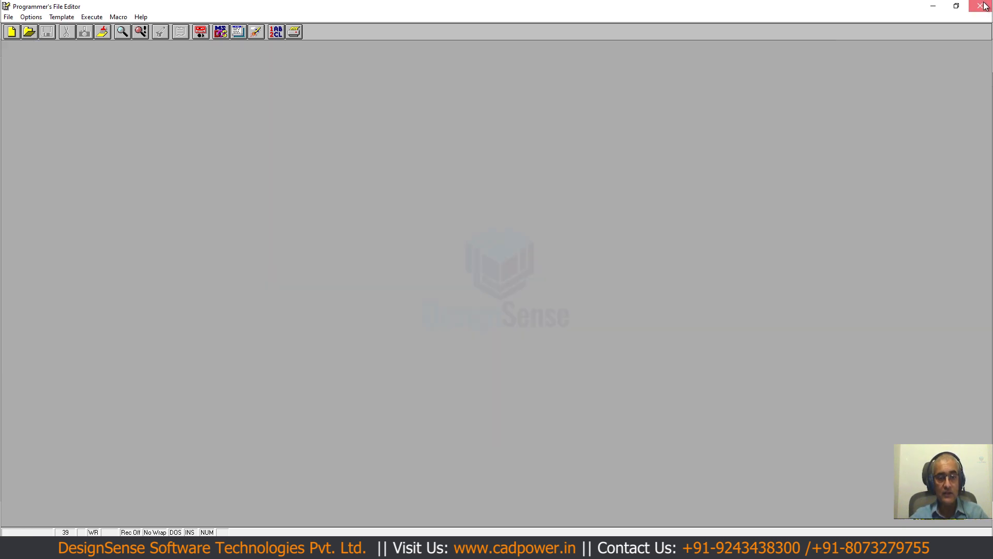
# - Return to BricsCAD, close Drawing1 without saving it, and start a new drawing
pyautogui.click(728, 548)
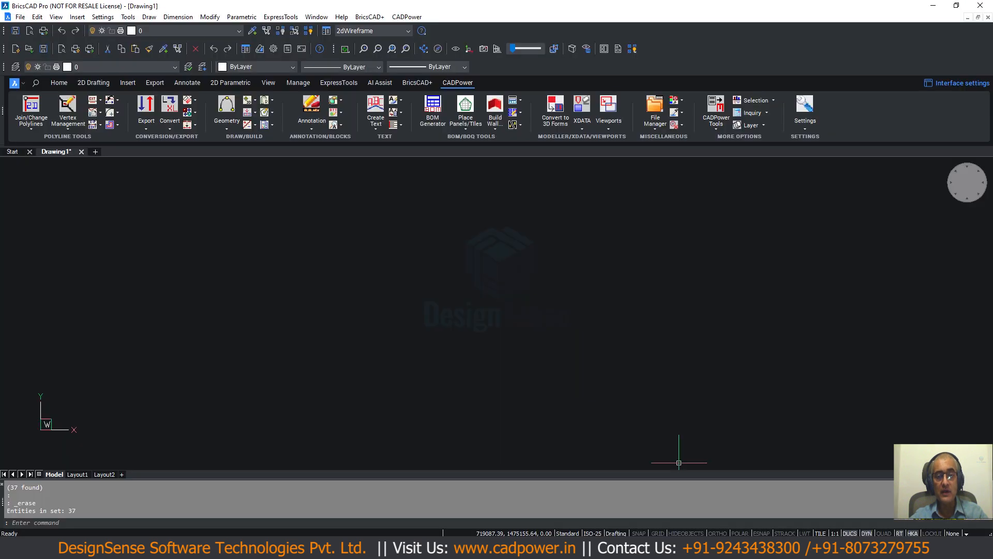
pyautogui.click(82, 151)
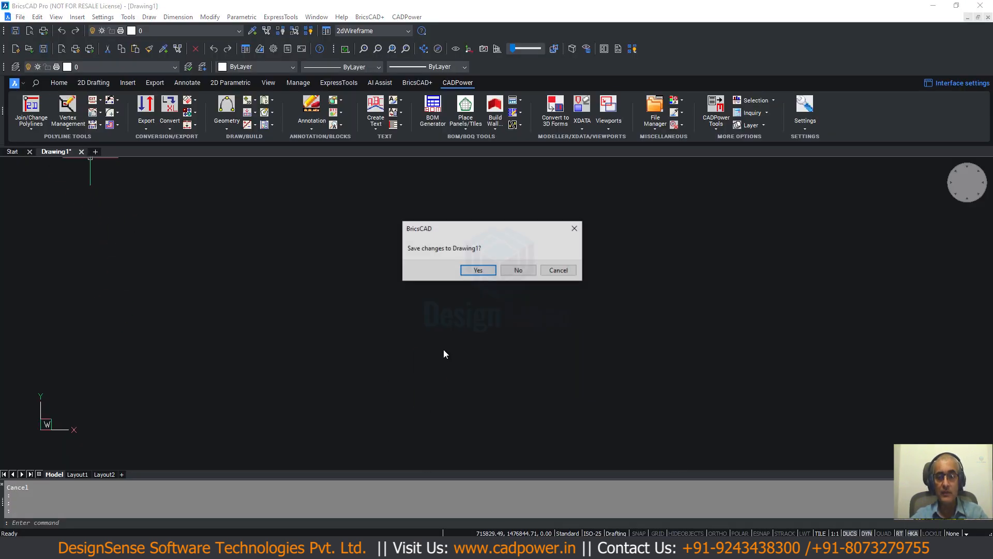
pyautogui.click(517, 269)
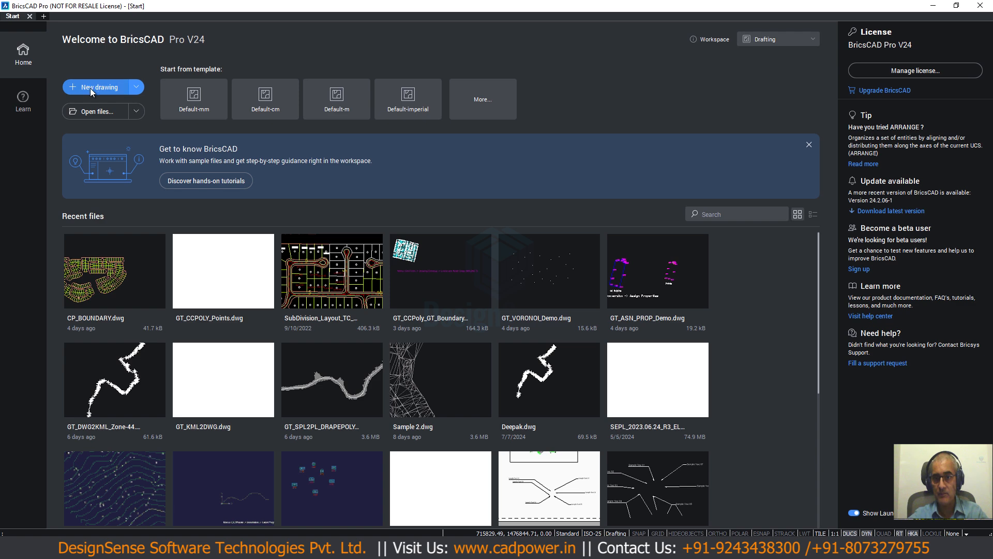
pyautogui.click(89, 86)
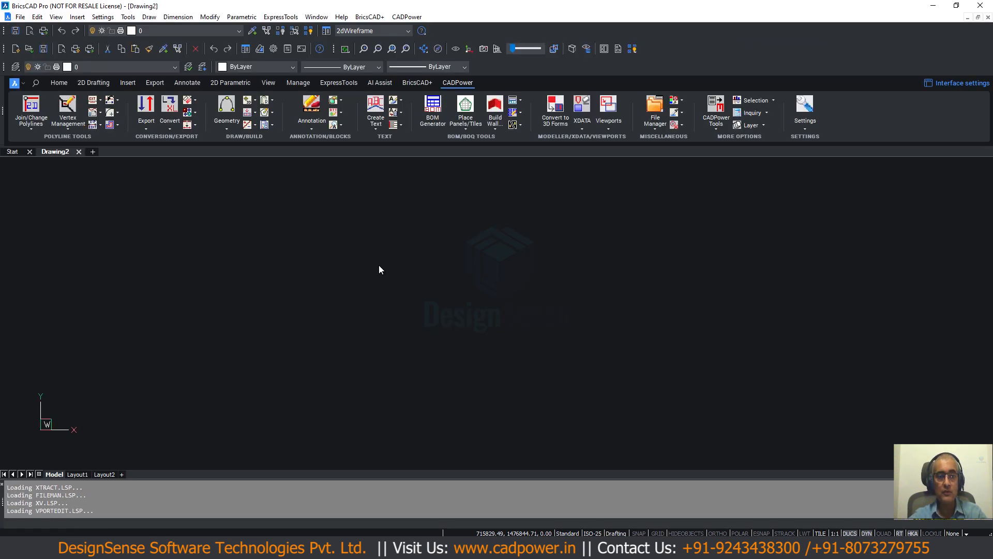
# - Start CADPower's import/export of points and lines, enable fixed column fields, and open the column start positions
pyautogui.click(410, 16)
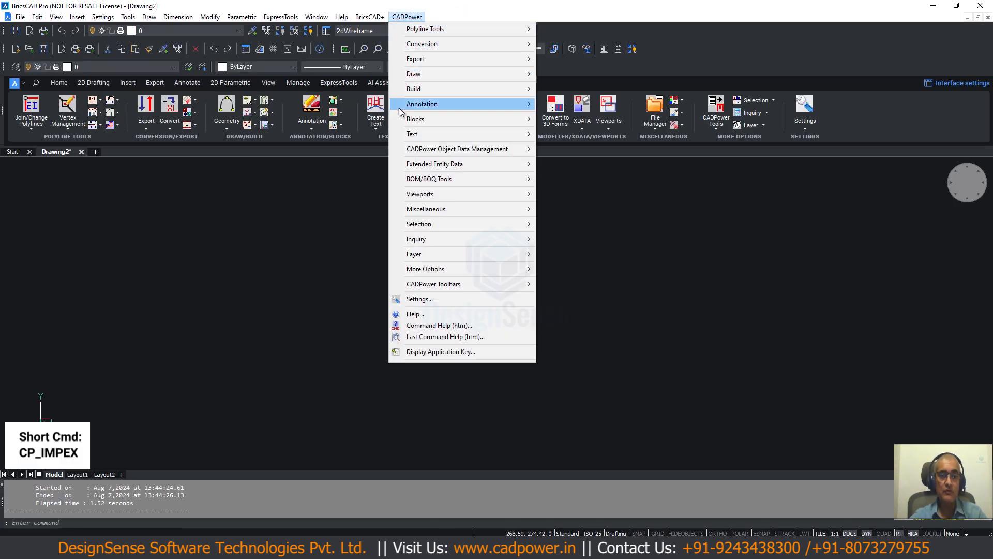
pyautogui.moveTo(429, 61)
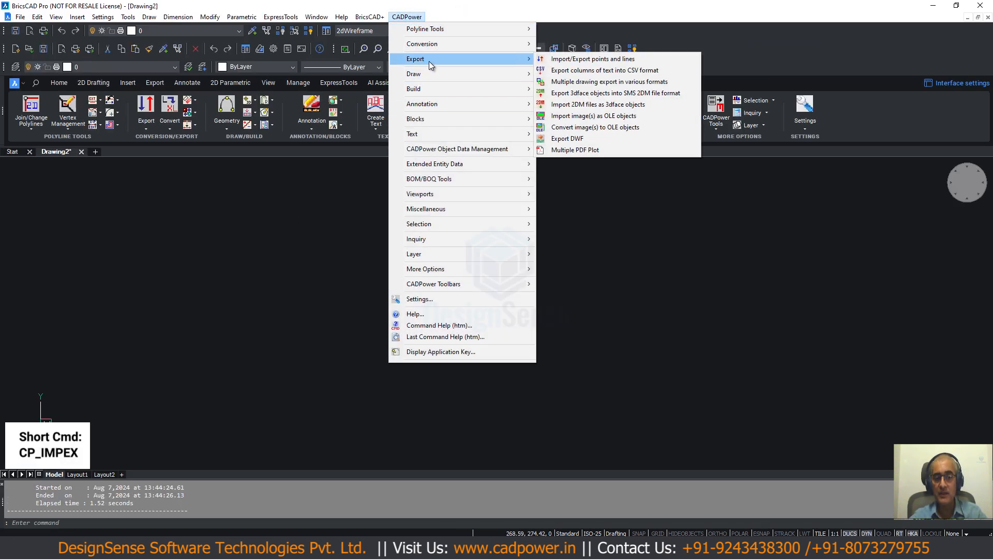
pyautogui.click(575, 60)
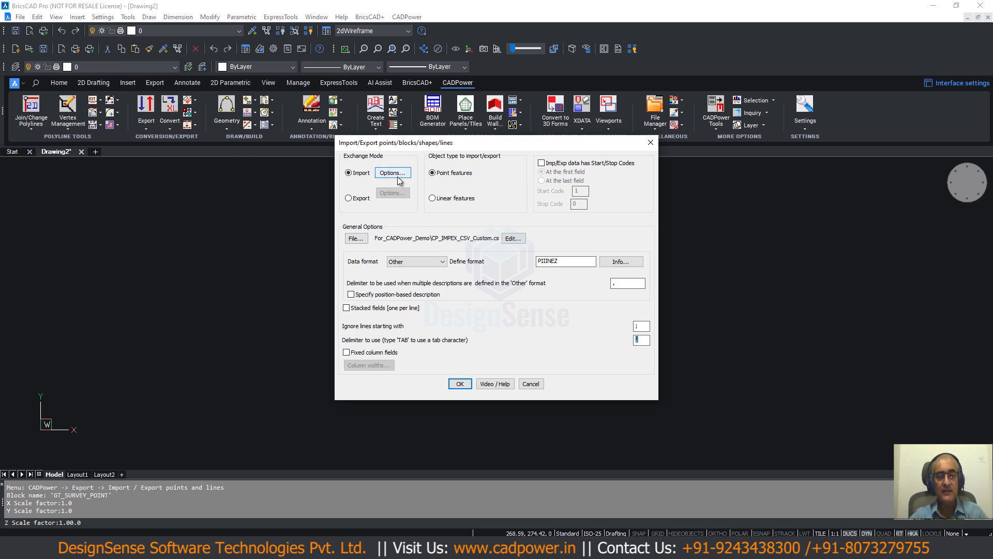
pyautogui.click(346, 353)
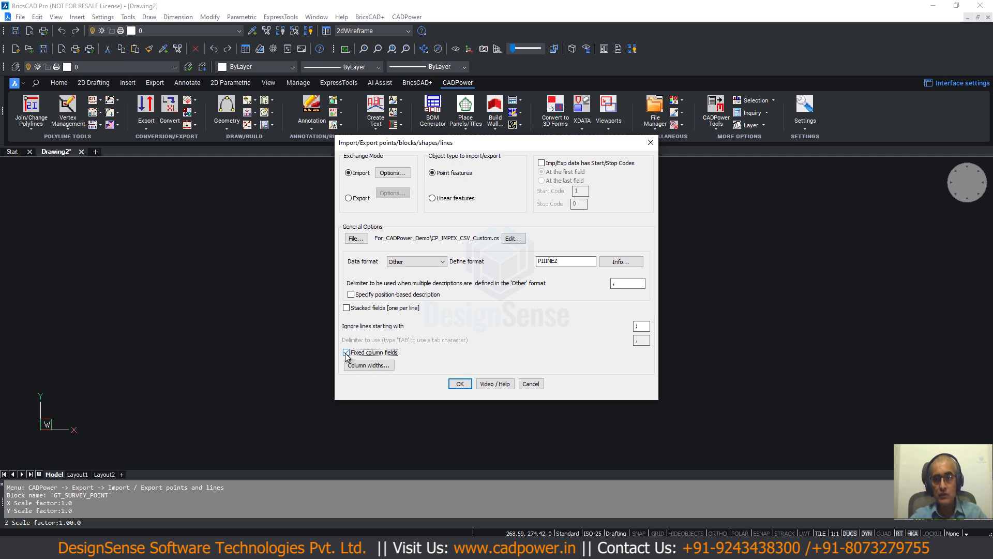
pyautogui.click(360, 365)
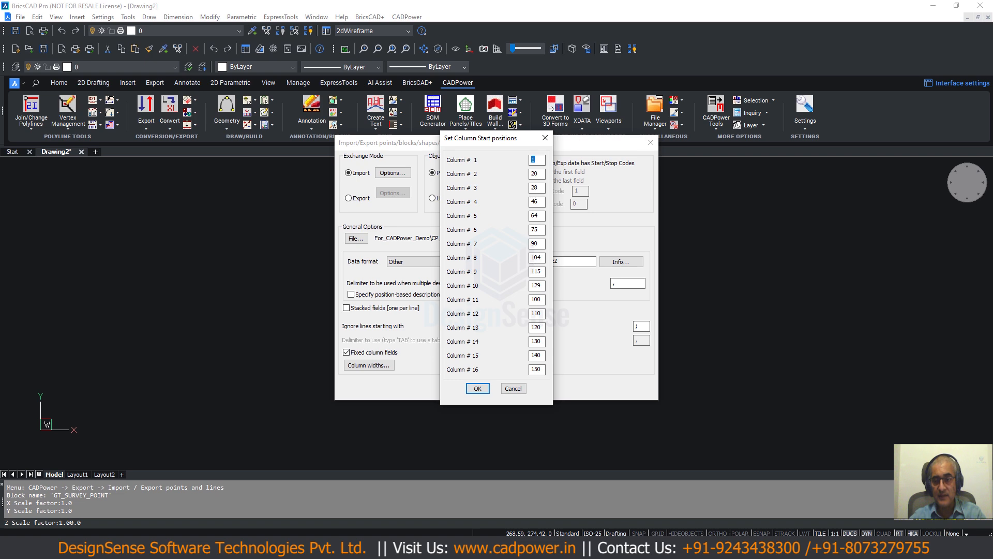
# - Compare the column start positions with the first line of CP_IMPEX_Fixed_Columns.txt in Programmer's File Editor, and return to BricsCAD
pyautogui.click(497, 548)
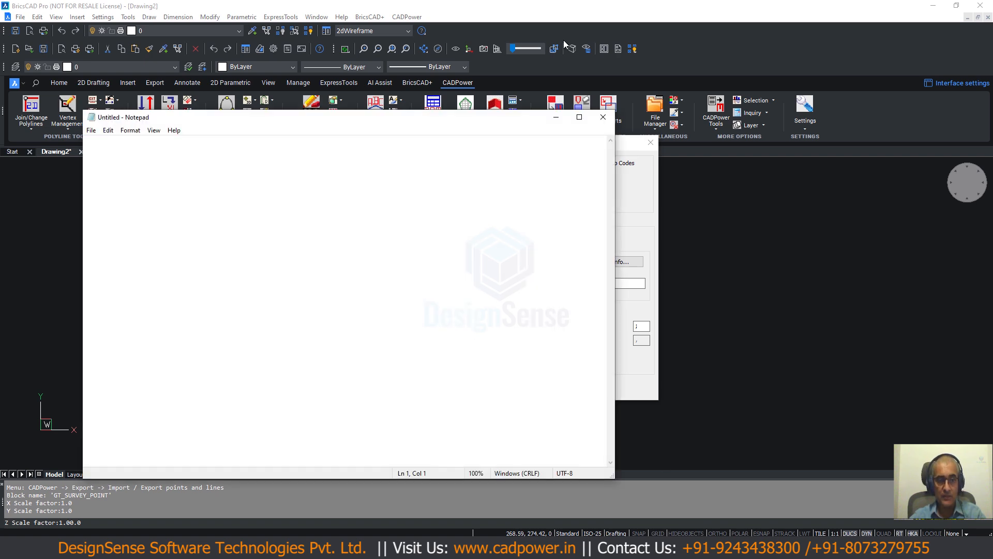
pyautogui.click(604, 119)
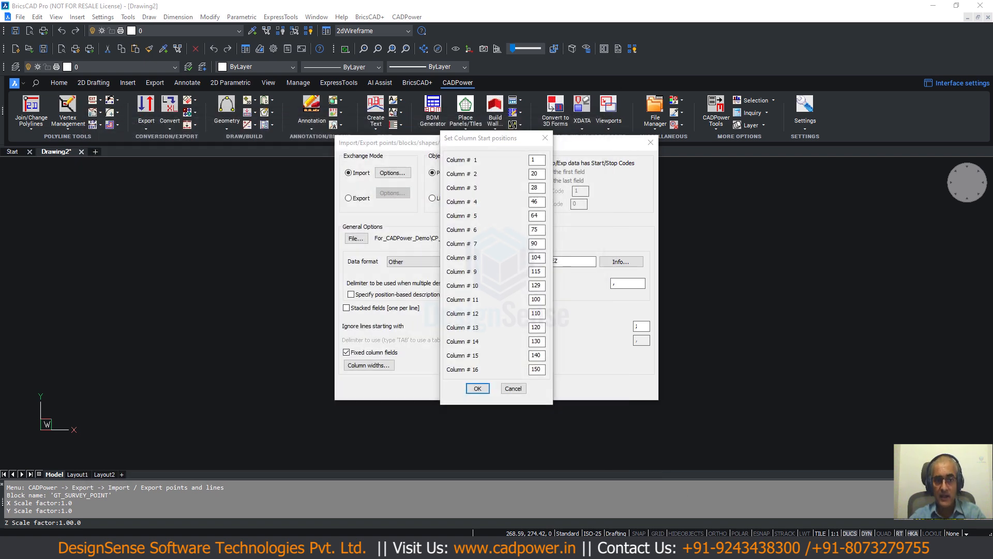
pyautogui.hotkey('alt', 'Tab')
pyautogui.press('F4')
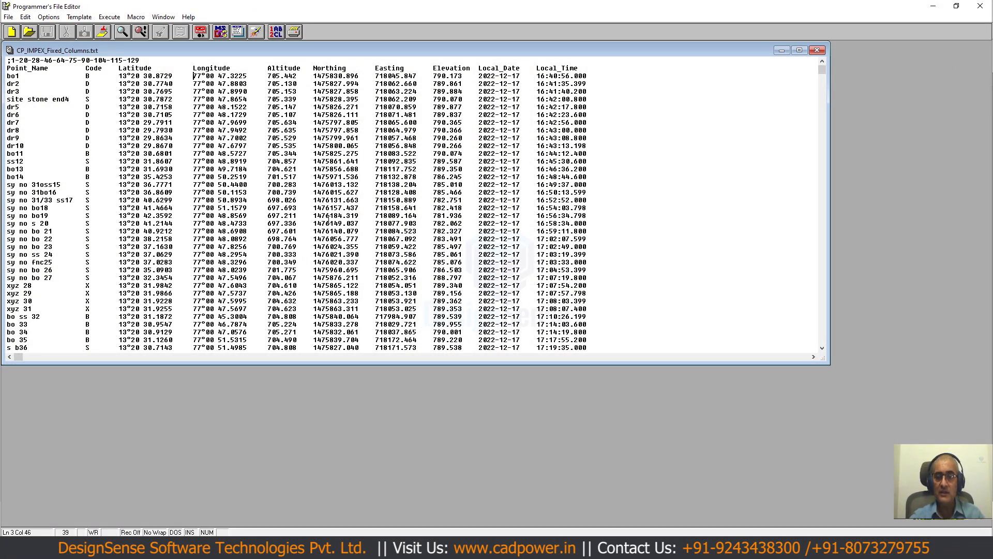
pyautogui.hotkey('alt', 'Tab')
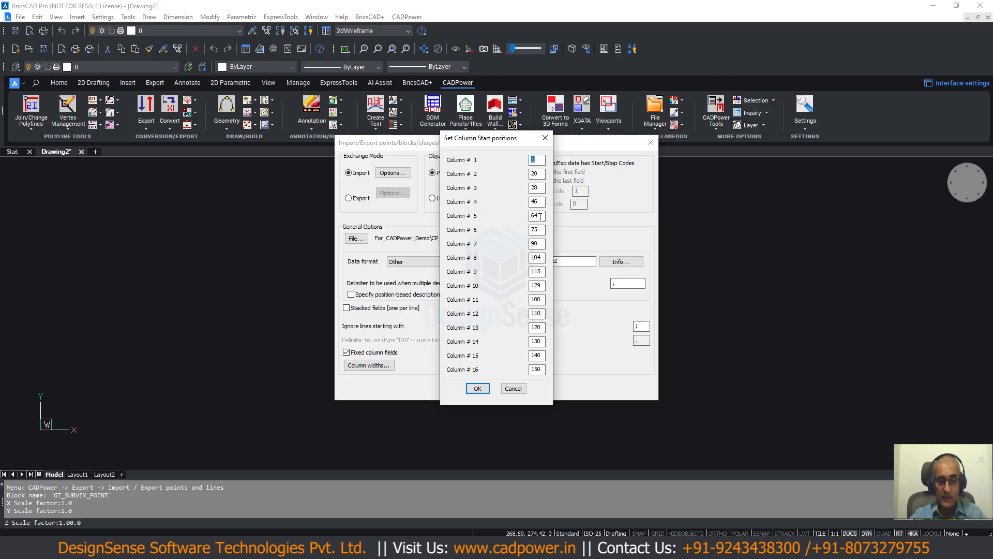
pyautogui.hotkey('alt', 'Tab')
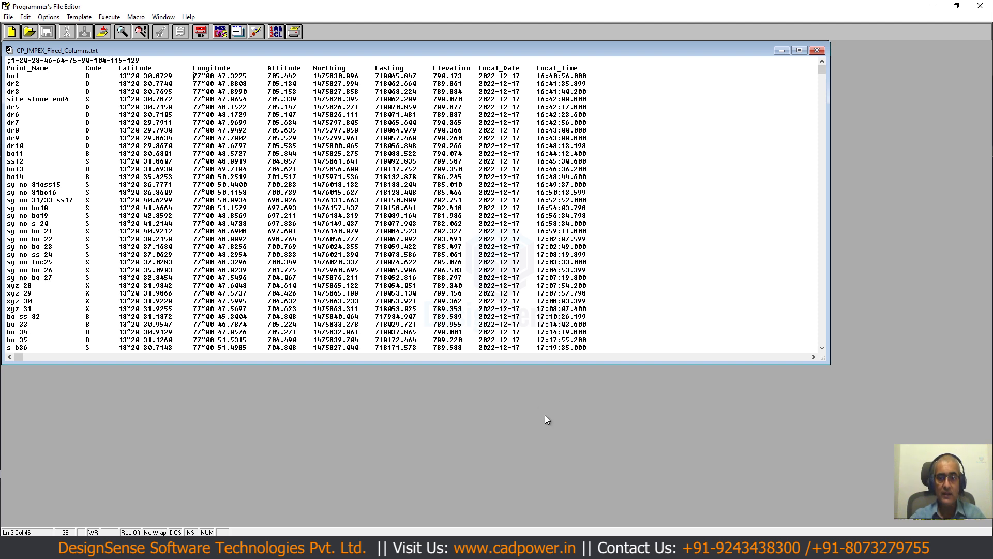
pyautogui.hotkey('alt', 'Tab')
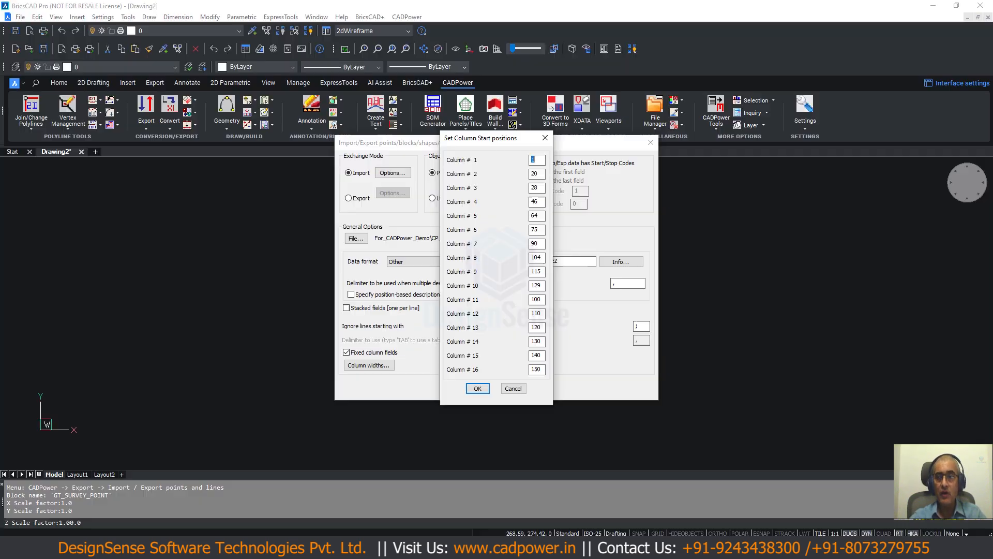
# - Set the start positions of the unused columns 11 through 16 to 0 and accept the column settings
pyautogui.doubleClick(538, 299)
pyautogui.write('0\t0\t0\t0\t0\t0')
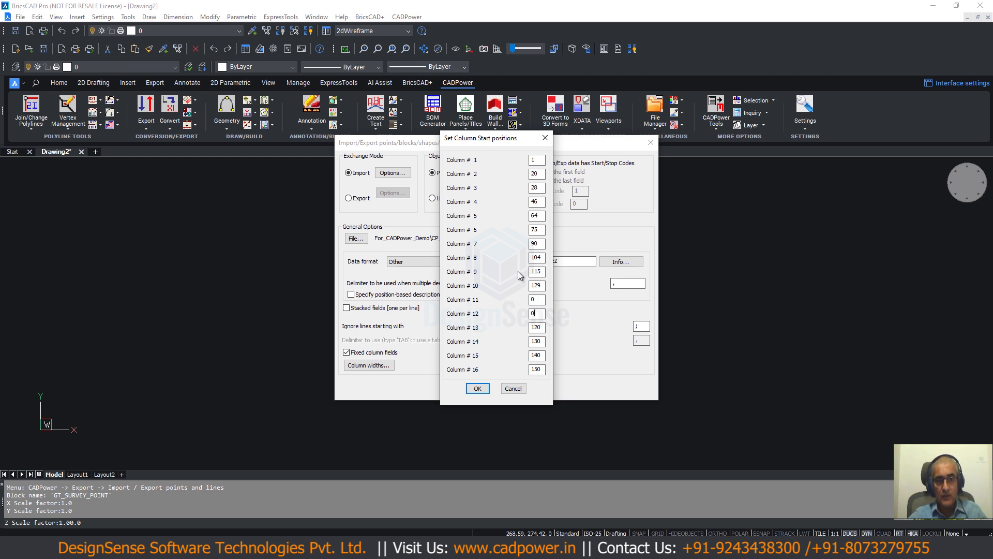
pyautogui.press('Tab')
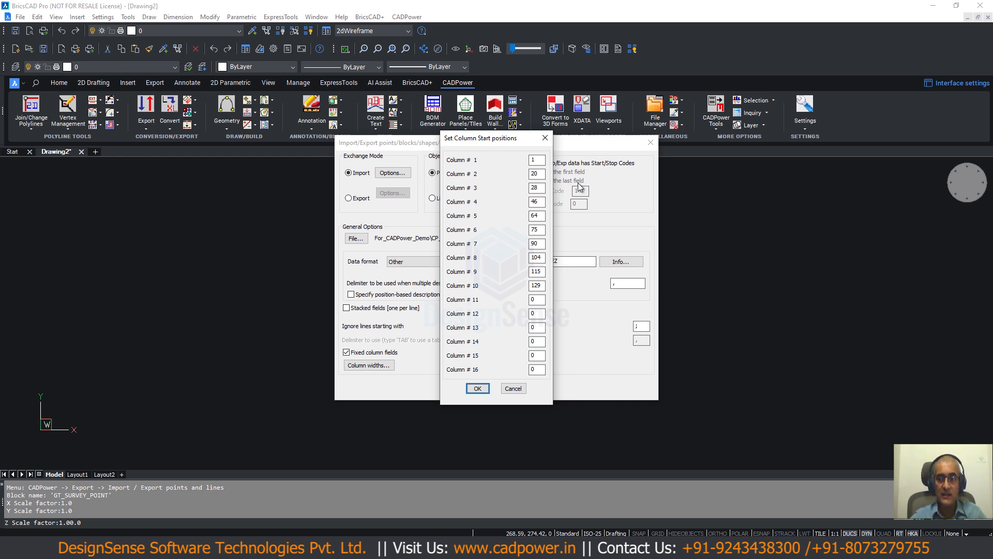
pyautogui.click(477, 388)
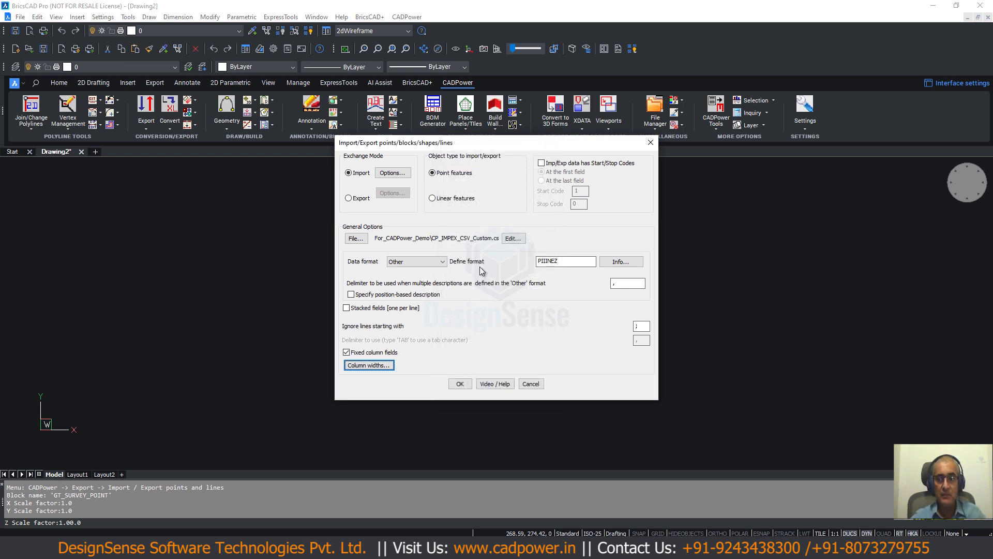
# - Choose CP_IMPEX_Fixed_Columns.txt from the Drawings_For_CADPower_Demo folder as the import data file
pyautogui.click(356, 239)
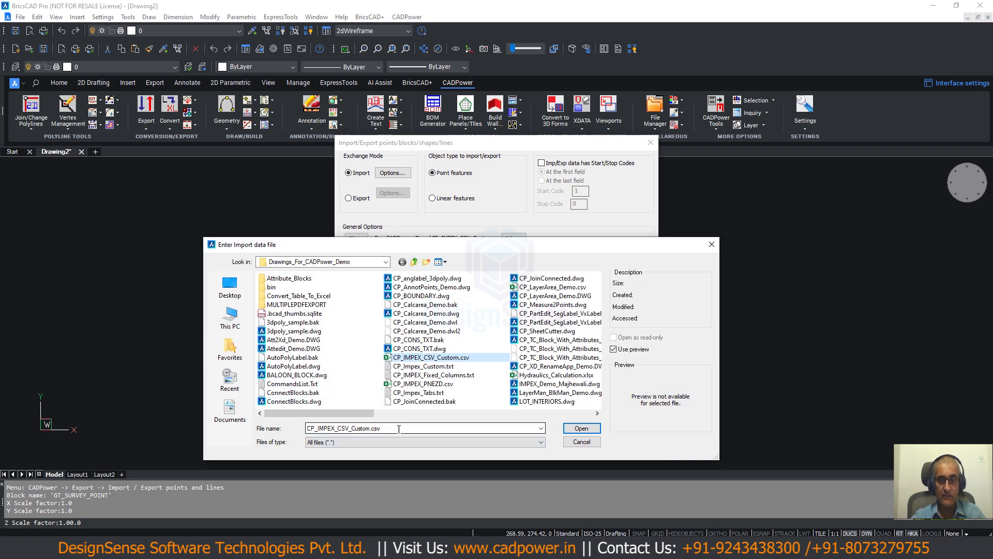
pyautogui.moveTo(399, 429); pyautogui.dragTo(284, 411)
pyautogui.write('cp_i')
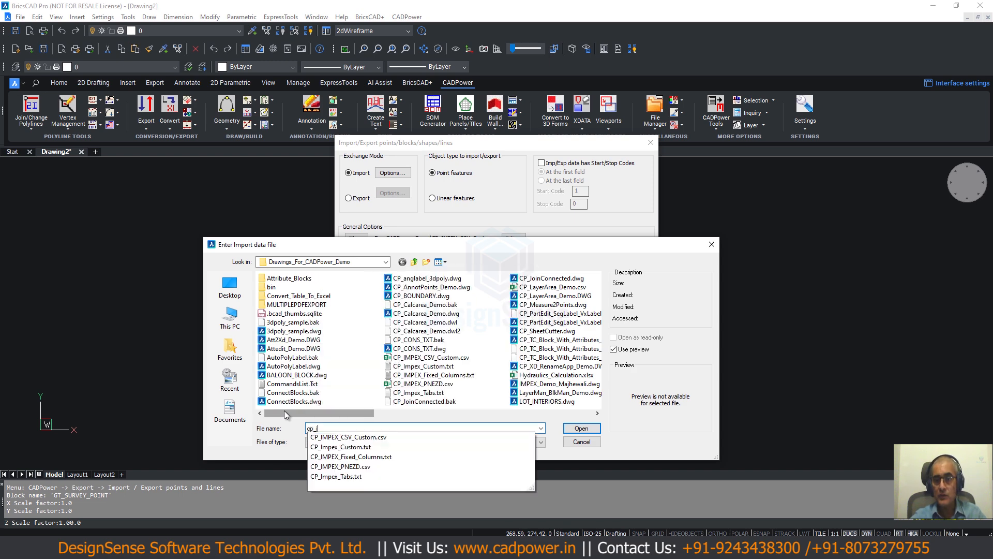
pyautogui.press('Down')
pyautogui.press('Down')
pyautogui.press('Down')
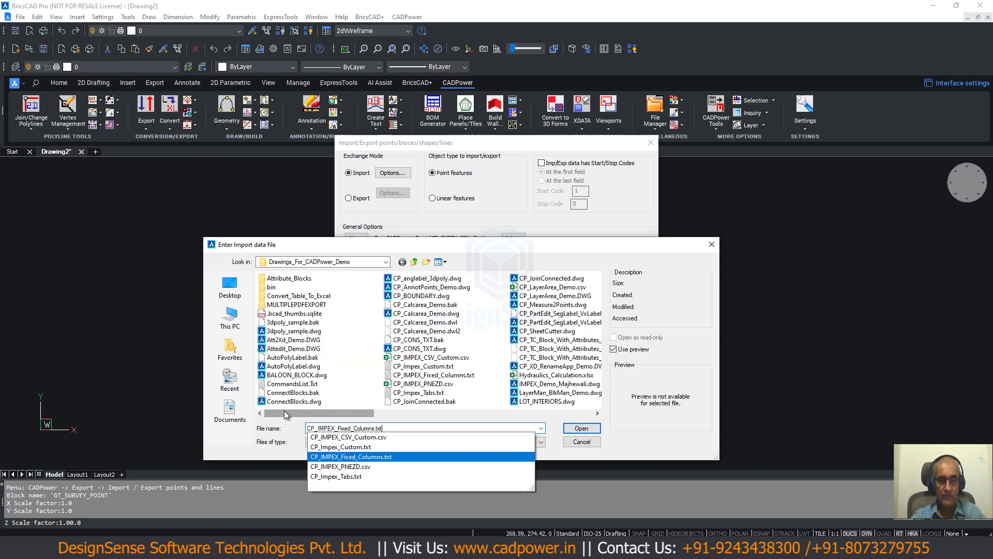
pyautogui.press('Return')
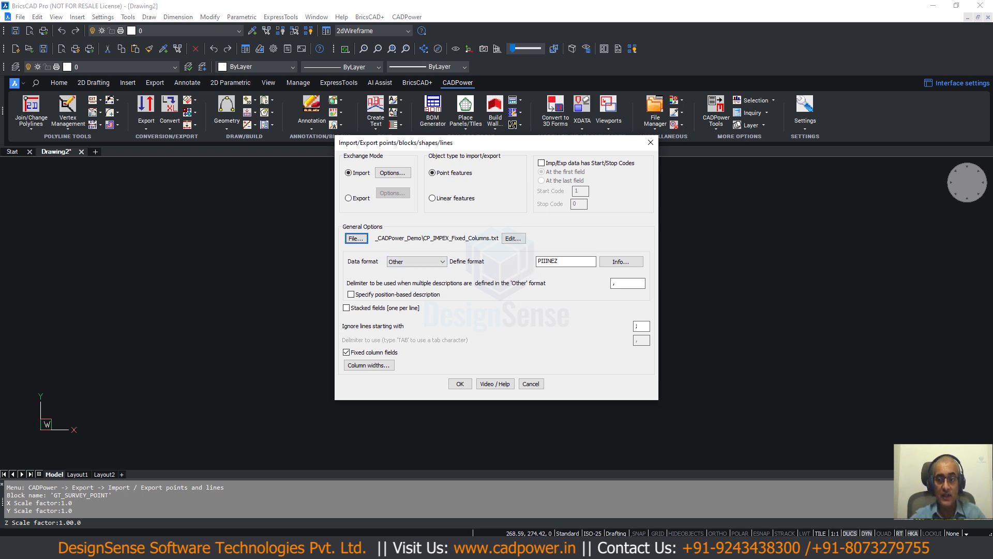
# - Define the data format as PIIIINEZ, compare it with the columns of CP_IMPEX_Fixed_Columns.txt in Programmer's File Editor, and return to BricsCAD
pyautogui.click(539, 261)
pyautogui.write('I')
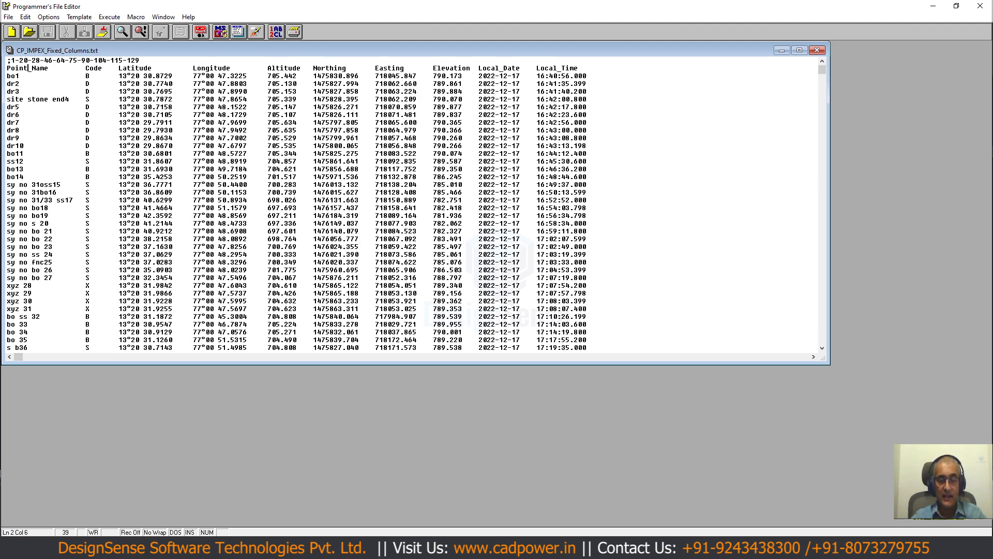
pyautogui.hotkey('alt', 'Tab')
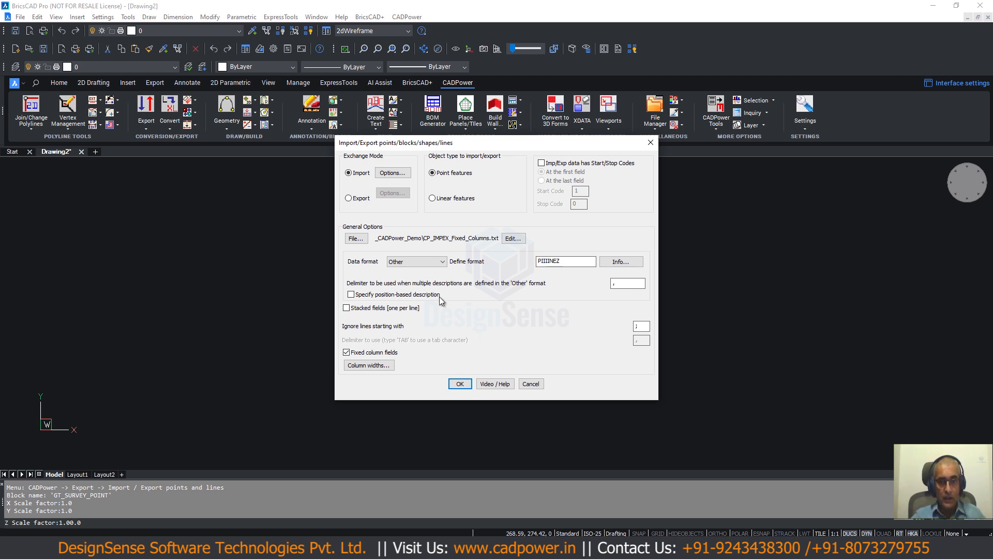
# - Check which attribute blocks the import options offer, and cancel the import settings
pyautogui.click(389, 176)
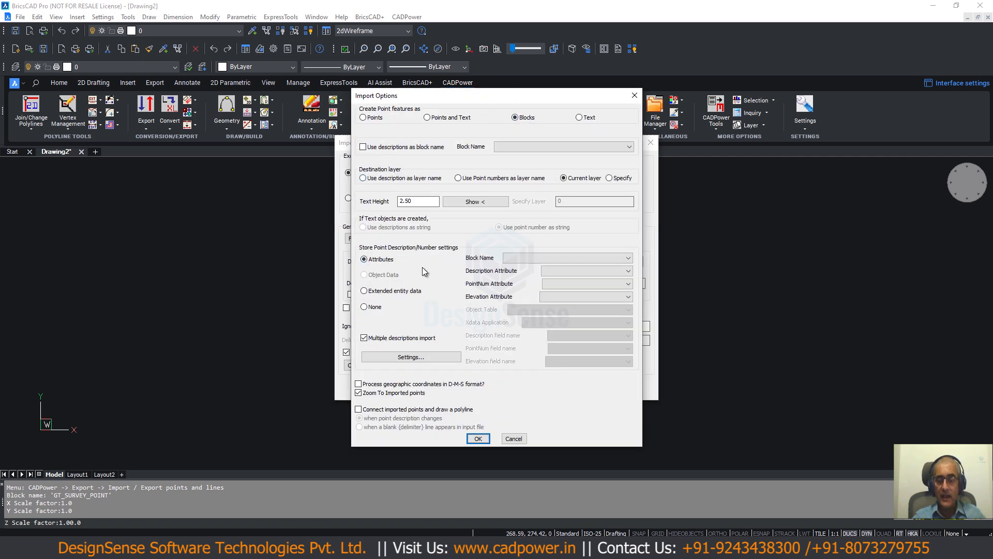
pyautogui.click(536, 259)
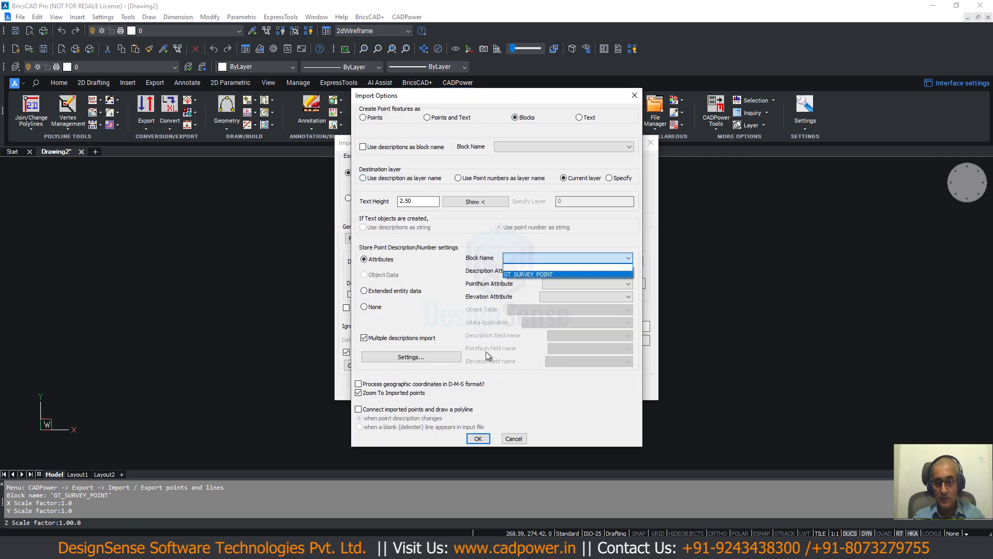
pyautogui.click(512, 438)
pyautogui.click(408, 18)
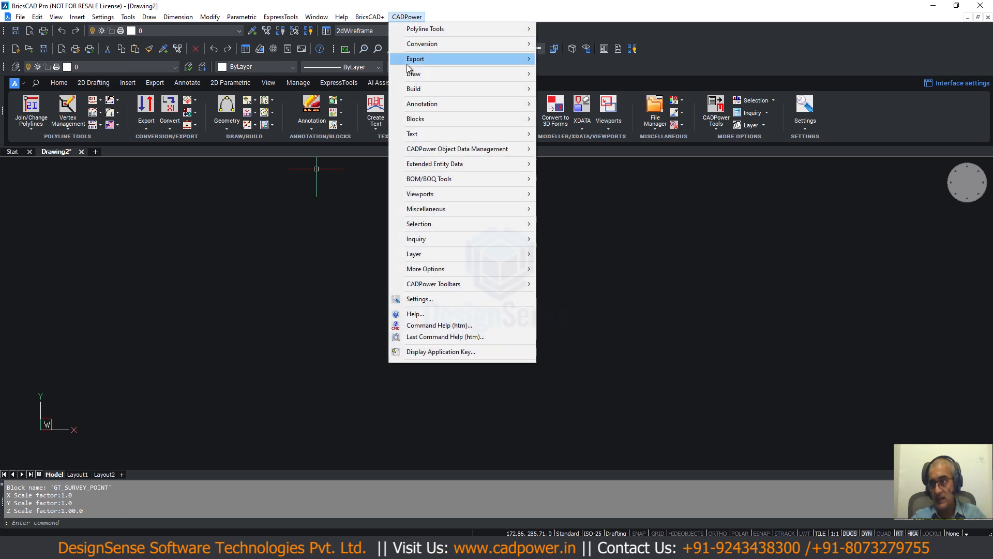
pyautogui.click(318, 280)
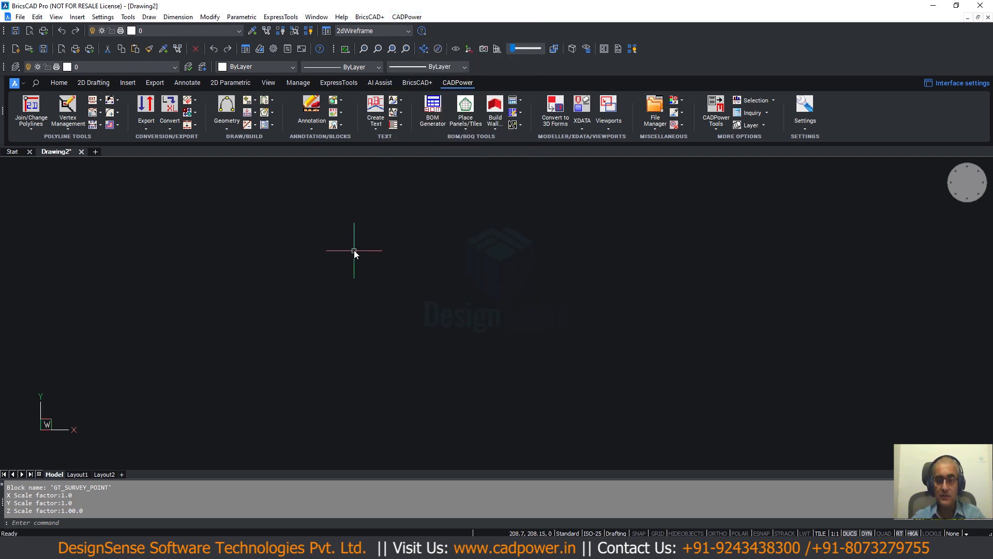
pyautogui.write('pl')
pyautogui.press('Escape')
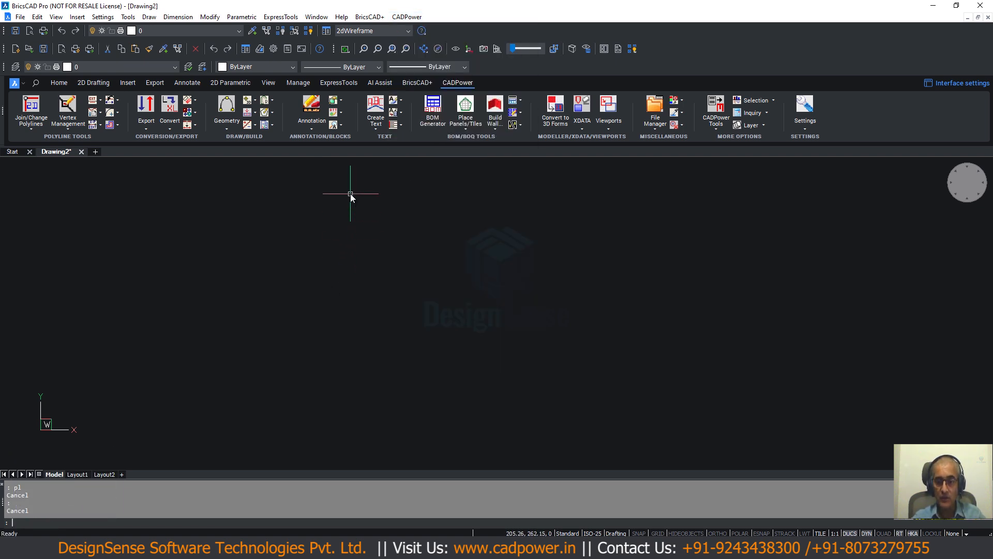
# - Draw a rectangle of about 8 by 4 mm in the empty drawing as the outline of the point symbol
pyautogui.write('REC')
pyautogui.press('Return')
pyautogui.click(303, 218)
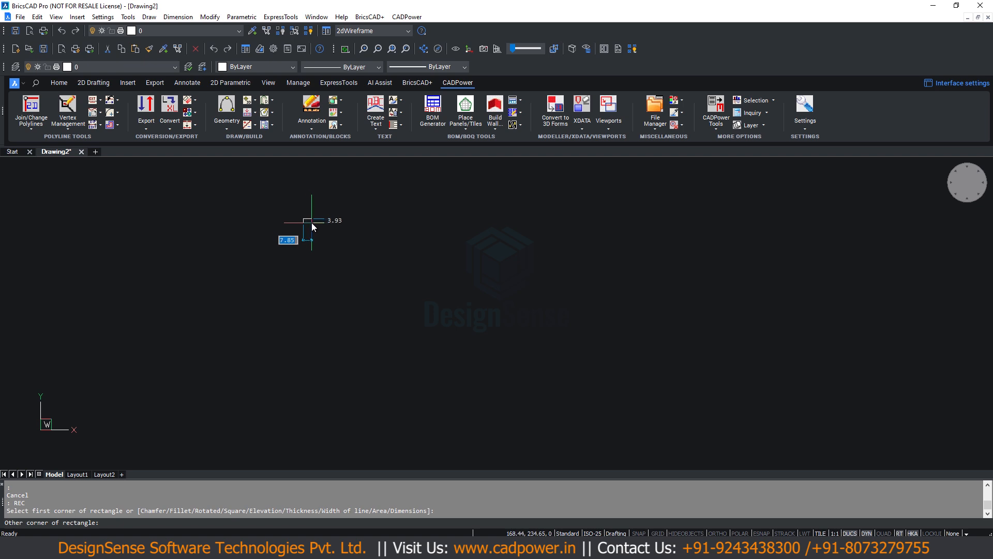
pyautogui.click(312, 222)
pyautogui.scroll(3, 304, 223)
pyautogui.scroll(2, 329, 213)
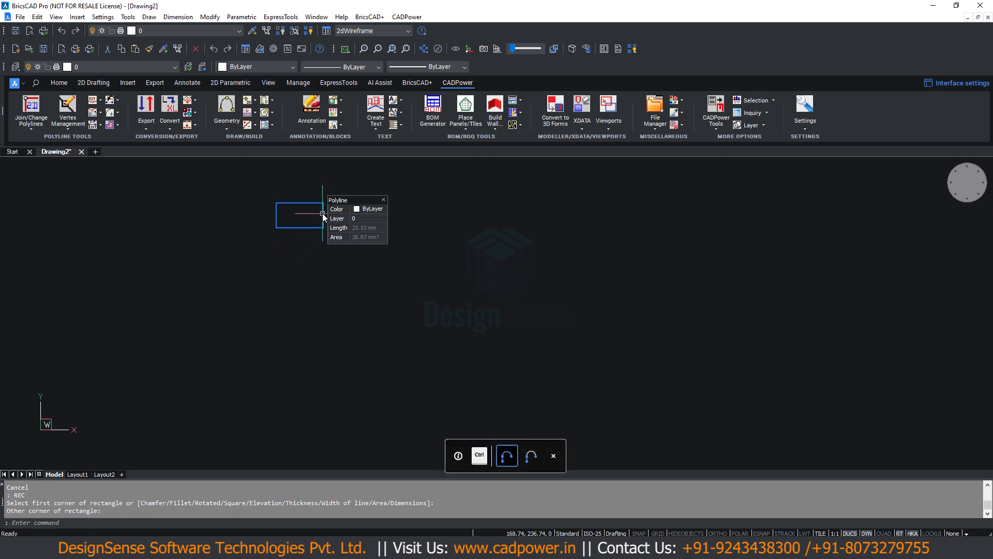
# - Draw a small circle in the middle of the rectangle
pyautogui.write('CIRCLE')
pyautogui.press('Return')
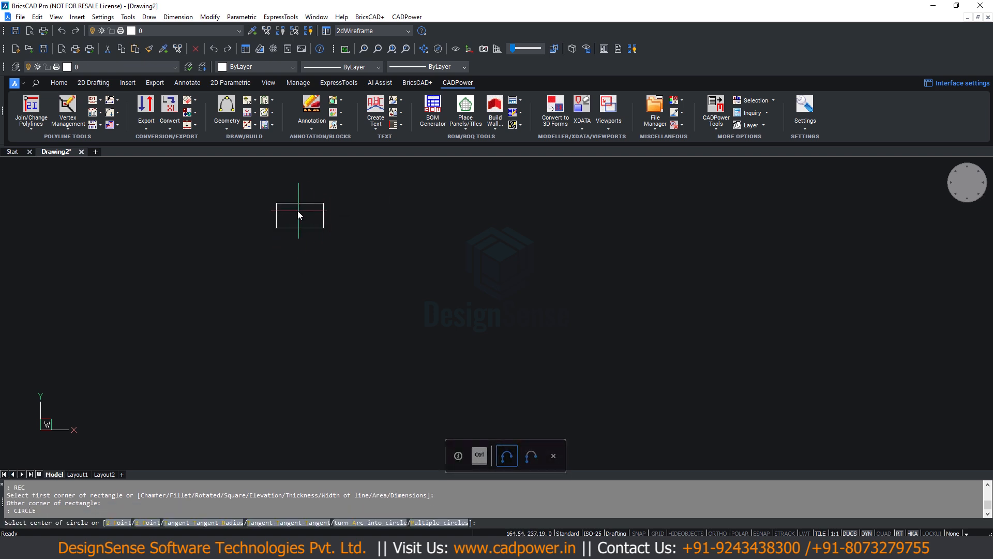
pyautogui.click(298, 214)
pyautogui.click(292, 217)
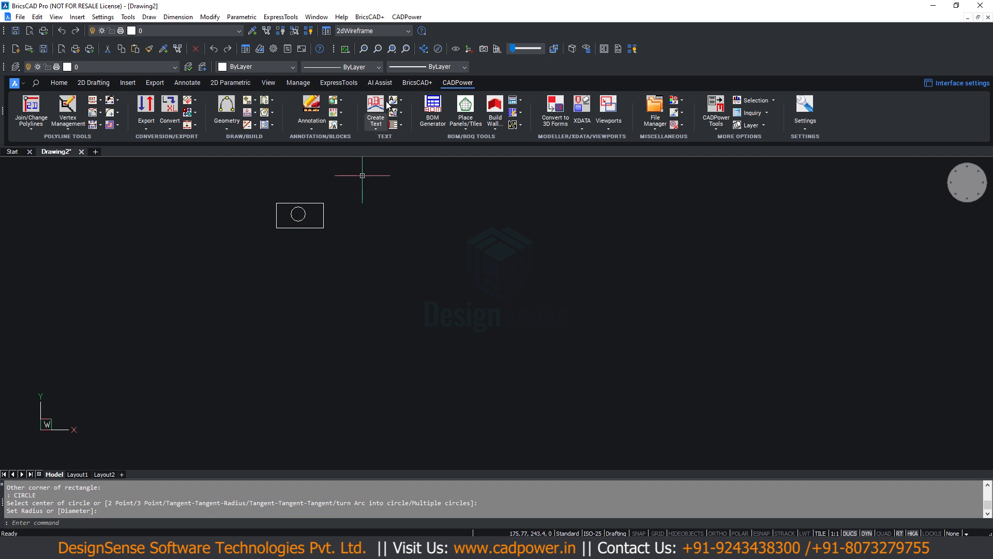
# - Start CADPower's quick creation of an attributed block and name the block POINT-GPS
pyautogui.click(402, 18)
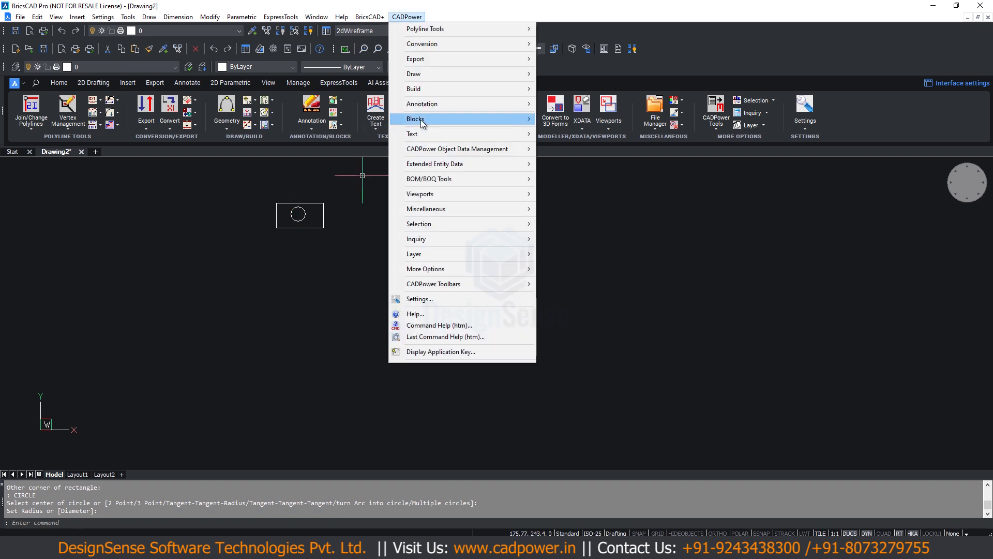
pyautogui.moveTo(465, 119)
pyautogui.click(598, 184)
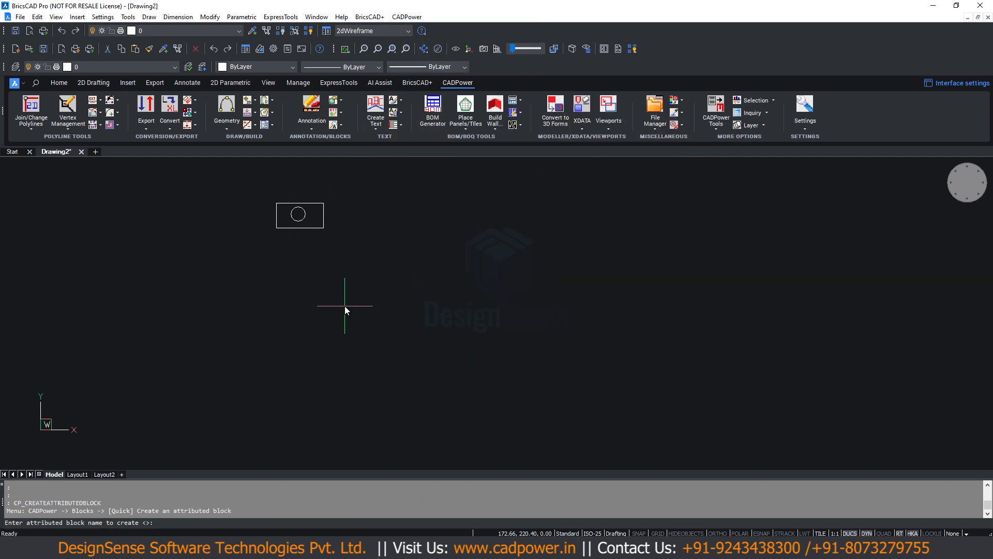
pyautogui.write('POIMTT-GPS')
pyautogui.press('Return')
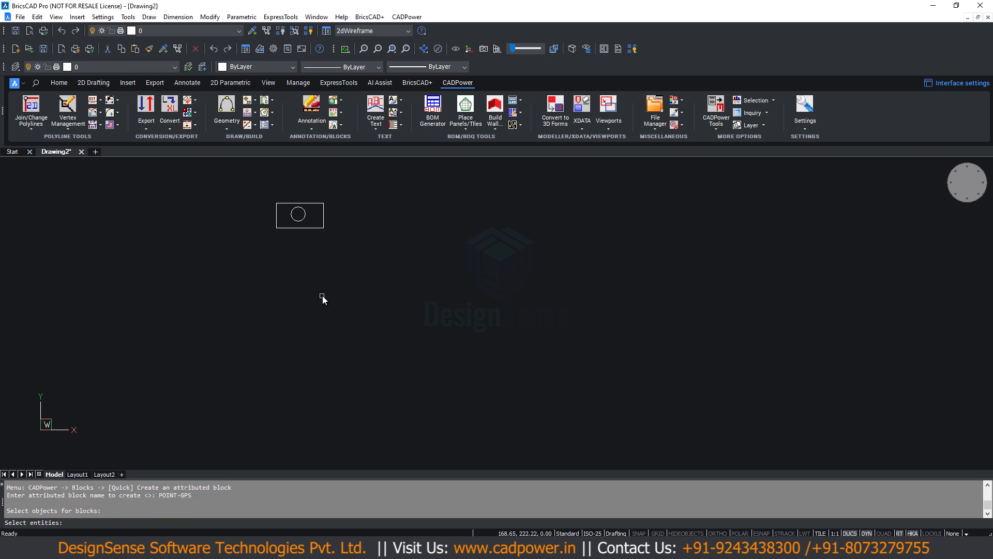
# - Use the rectangle and circle as block objects with the circle's center as insertion point, and indicate the attribute height in the drawing
pyautogui.click(252, 187)
pyautogui.click(335, 249)
pyautogui.press('Return')
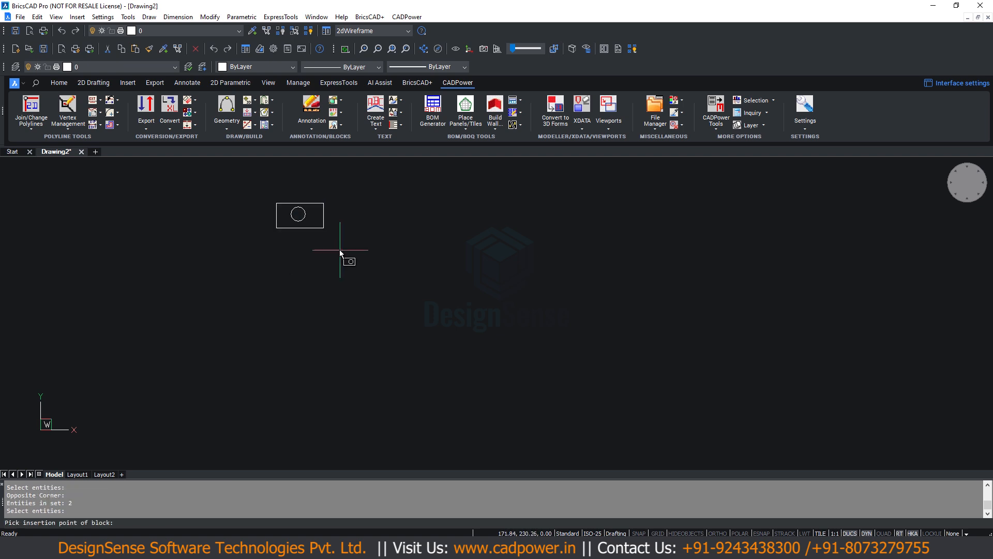
pyautogui.write('cen')
pyautogui.press('Return')
pyautogui.click(301, 226)
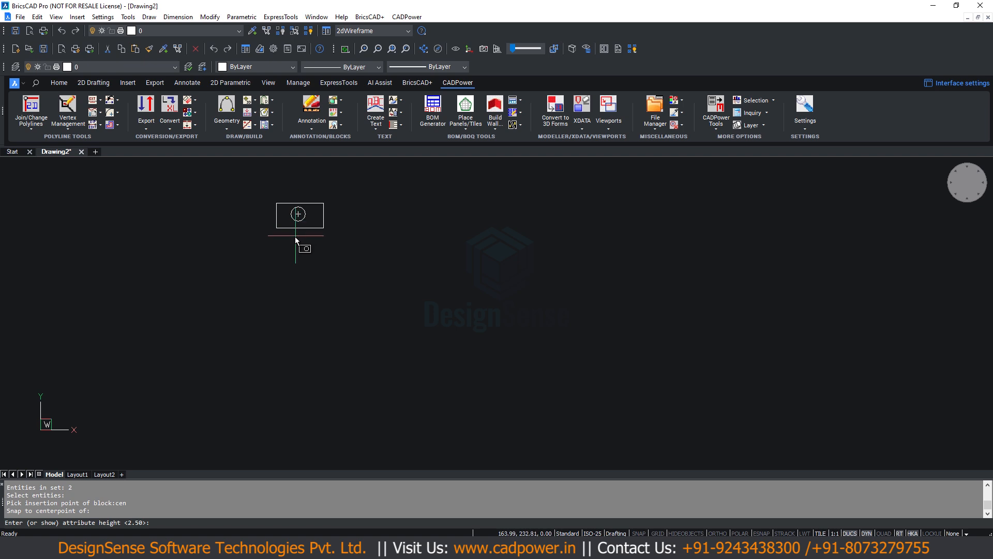
pyautogui.click(299, 237)
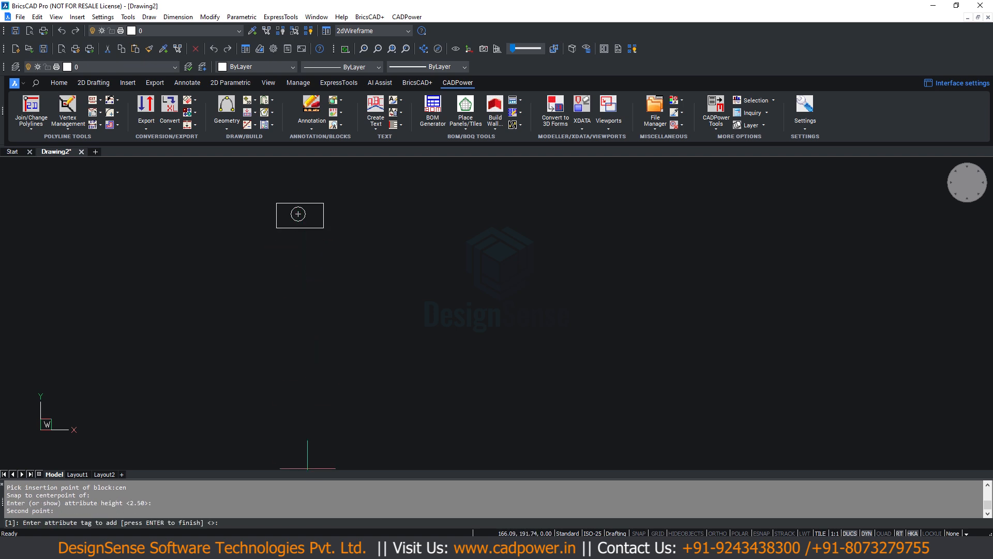
# - Copy the field names Point_Name through Local_Time from Programmer's File Editor, closing it without saving, and add them in BricsCAD as the block's attribute tags
pyautogui.click(310, 548)
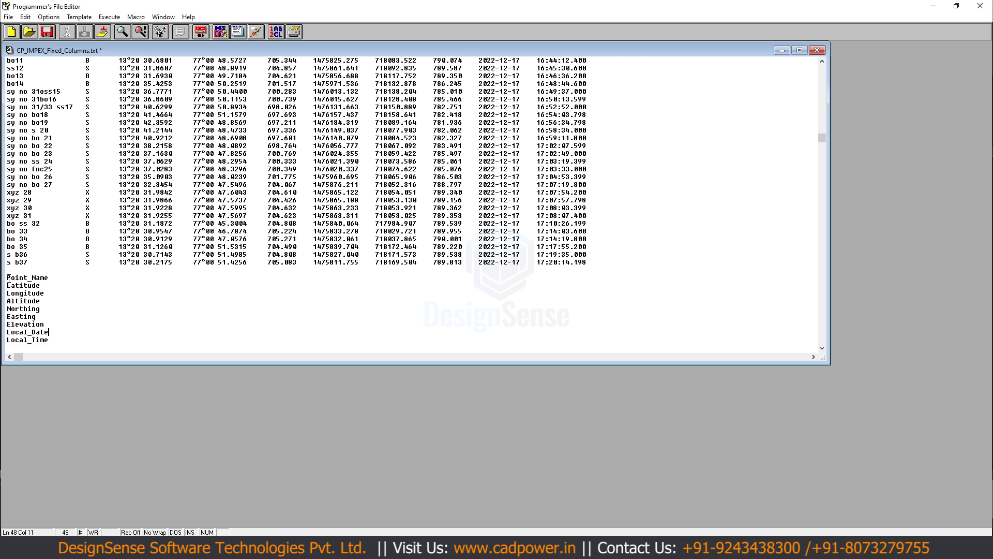
pyautogui.moveTo(7, 277); pyautogui.dragTo(61, 345)
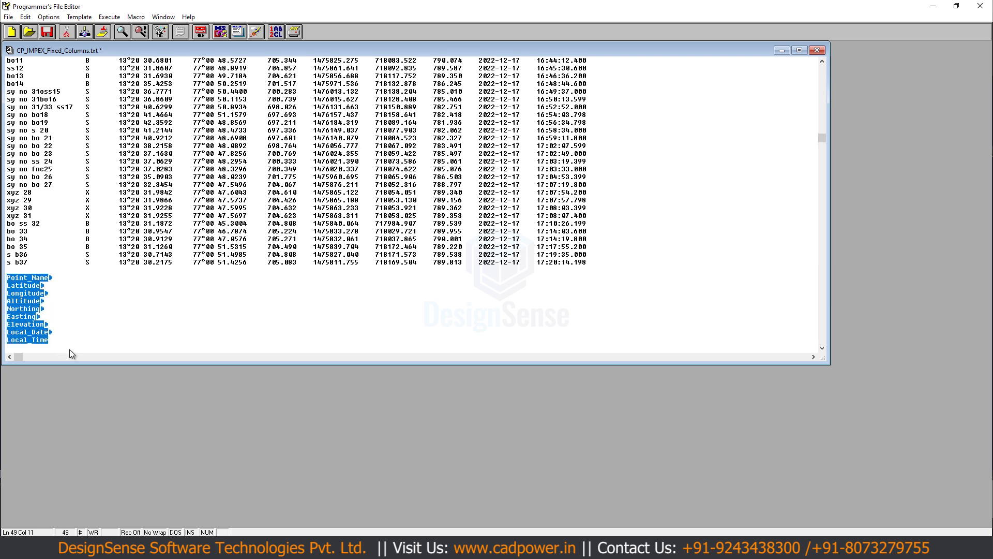
pyautogui.click(979, 6)
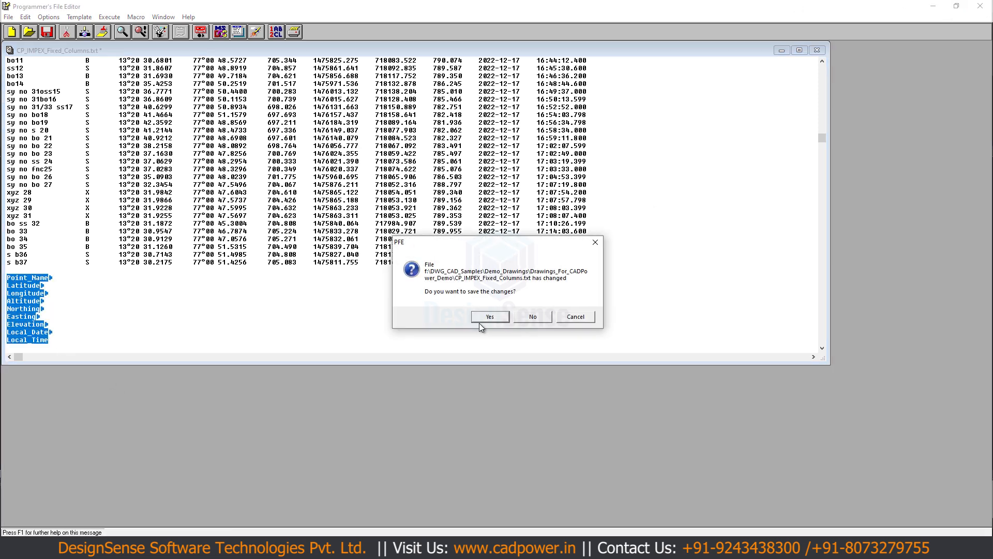
pyautogui.click(526, 317)
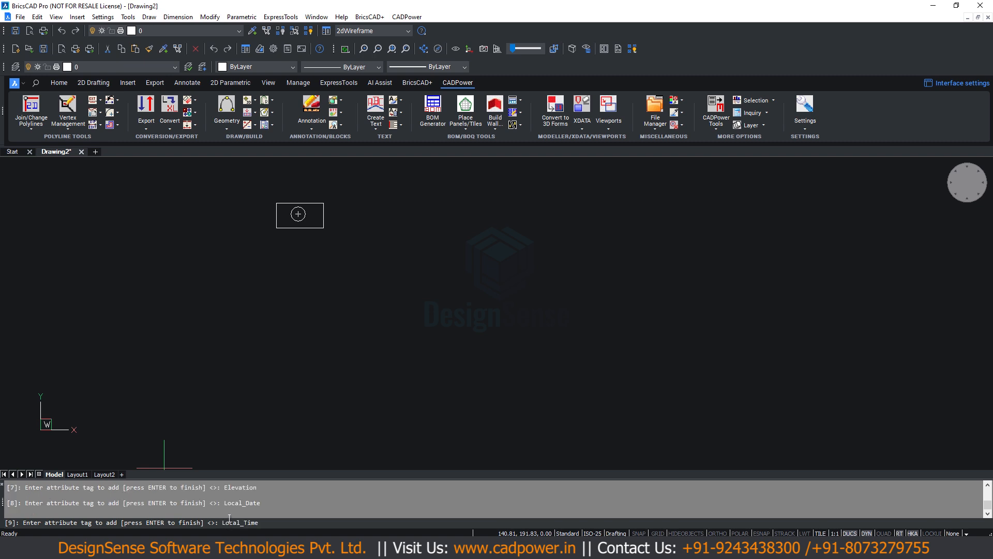
pyautogui.press('Return')
pyautogui.press('Return')
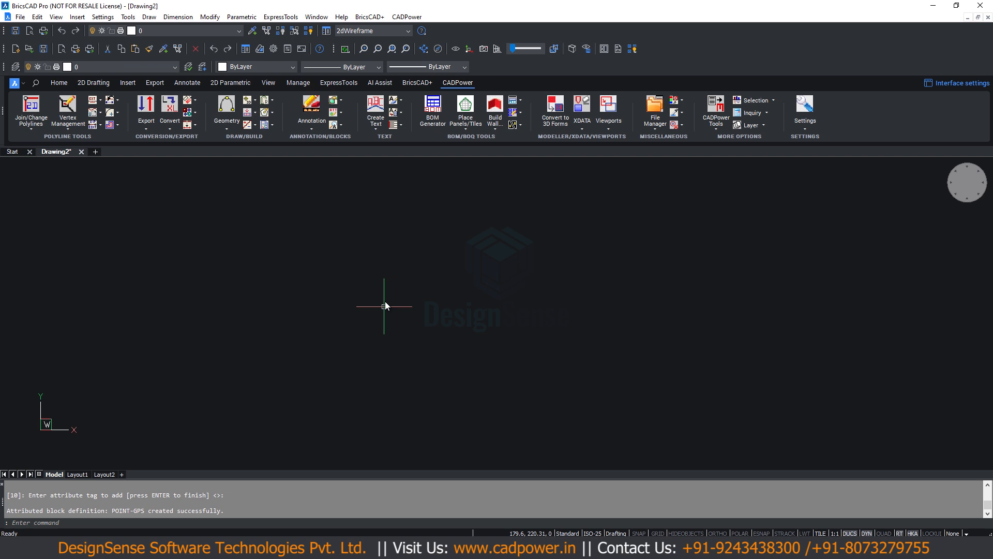
# - Insert a POINT-GPS block with its default attribute values and inspect its attributes in the Attribute Editor
pyautogui.write('i')
pyautogui.press('Return')
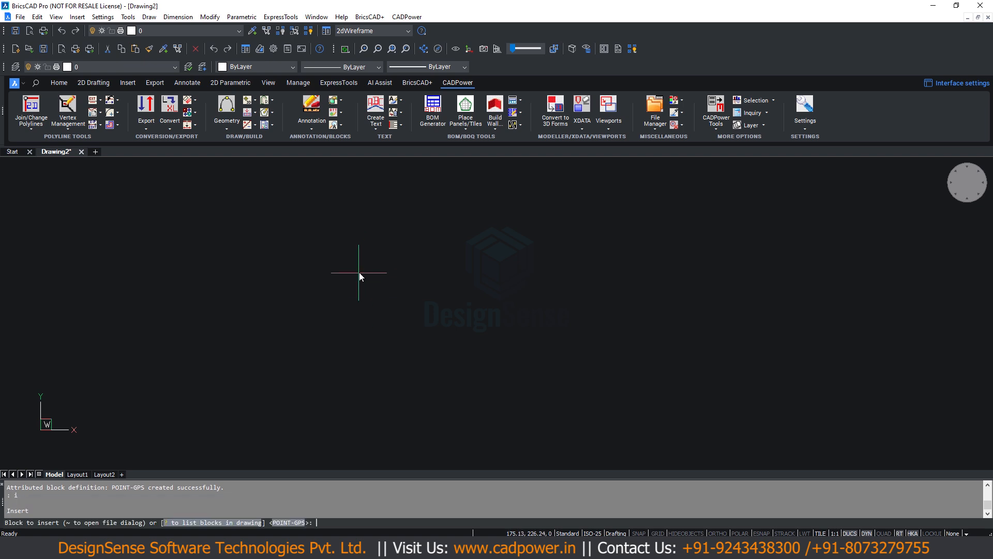
pyautogui.press('Return')
pyautogui.click(361, 253)
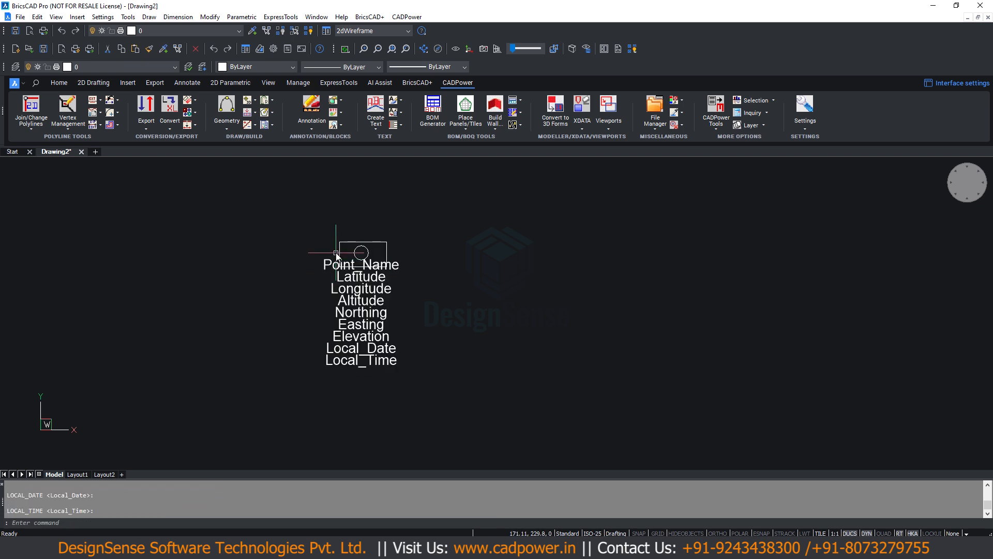
pyautogui.doubleClick(340, 250)
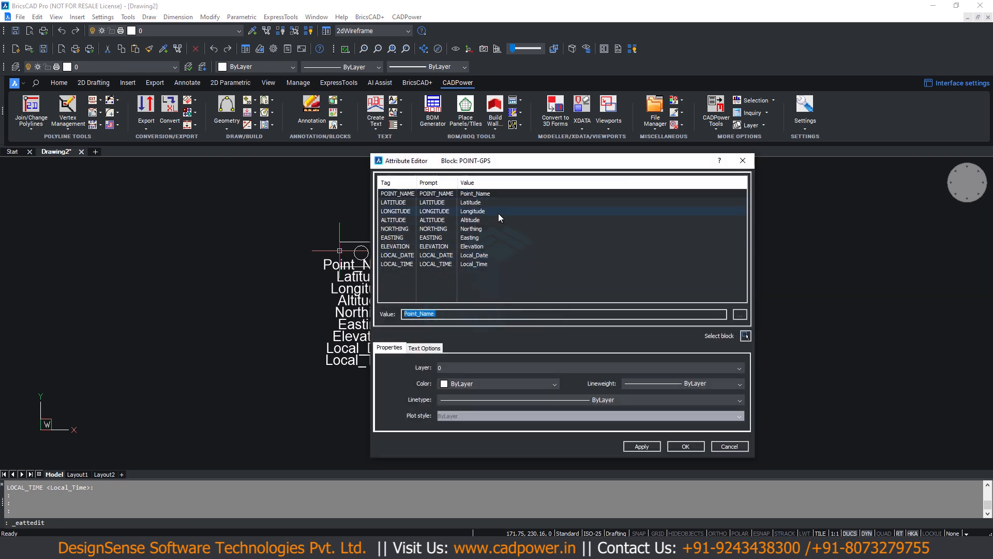
pyautogui.press('Escape')
pyautogui.press('Escape')
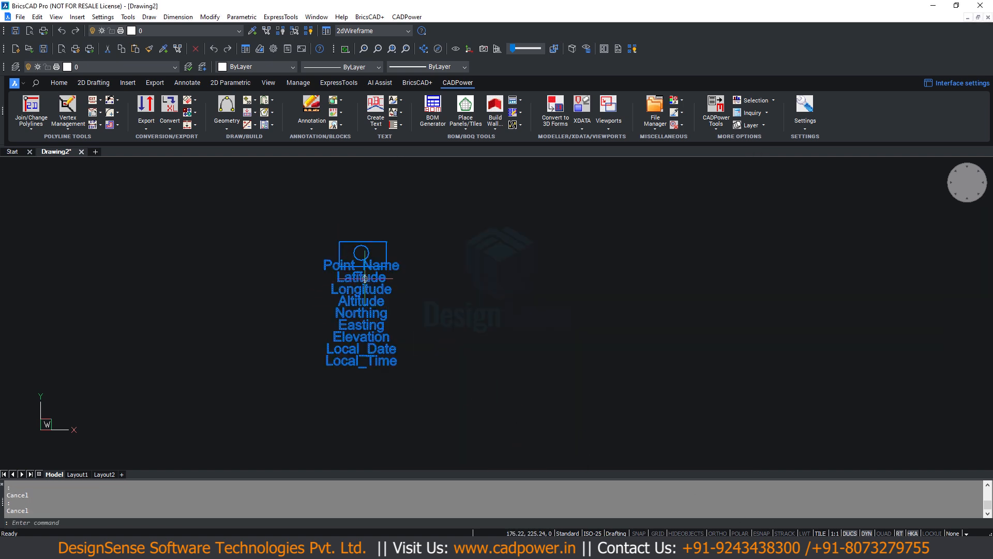
# - Delete the inserted POINT-GPS block from the drawing
pyautogui.scroll(-2, 366, 279)
pyautogui.click(330, 228)
pyautogui.click(412, 357)
pyautogui.press('Delete')
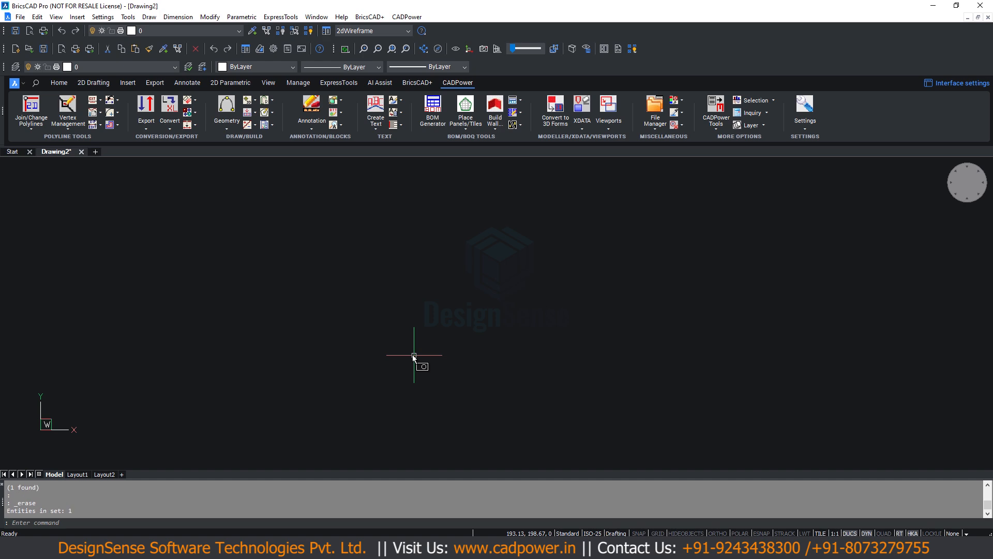
# - Start CADPower's import/export of points and lines and choose CP_IMPEX_Fixed_Columns.txt as the import data file
pyautogui.click(404, 17)
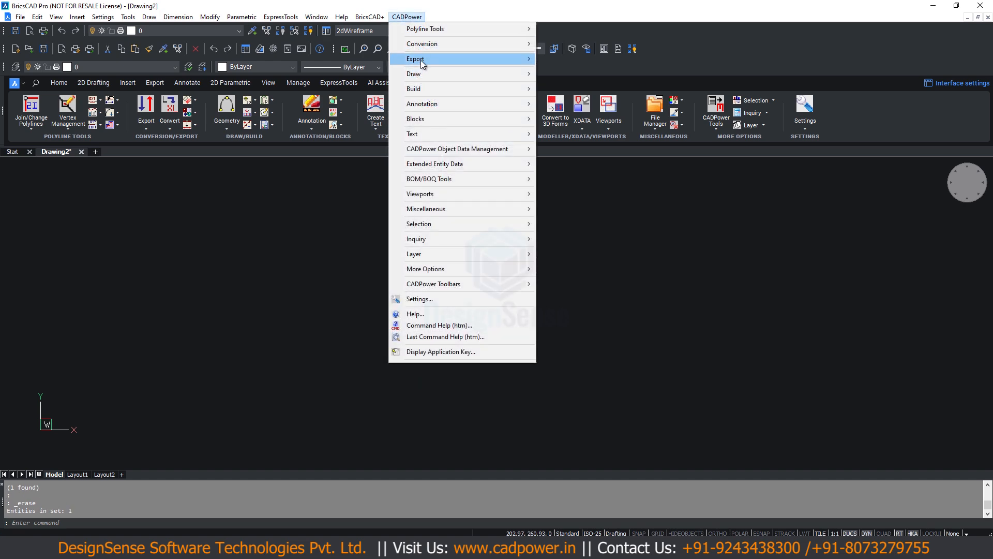
pyautogui.moveTo(420, 60)
pyautogui.click(583, 60)
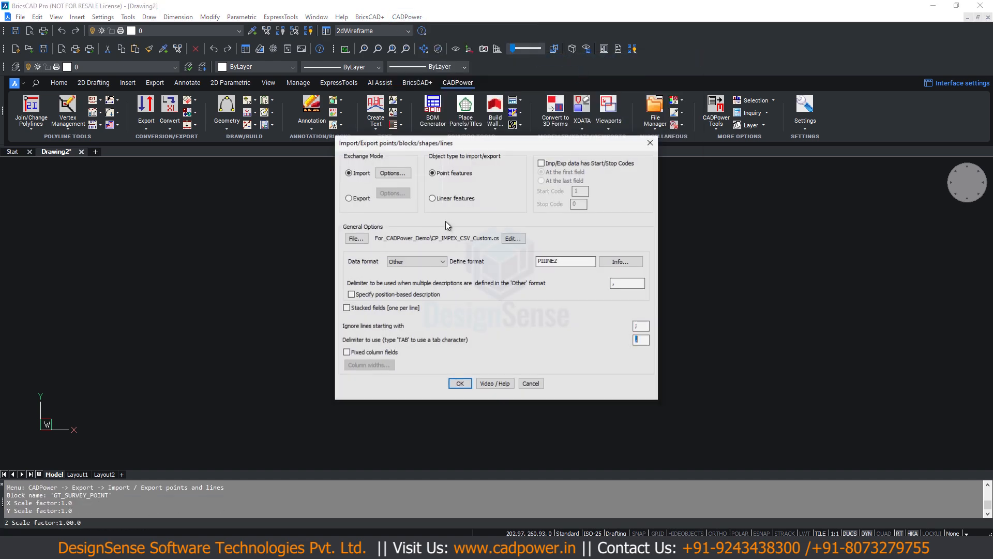
pyautogui.click(357, 238)
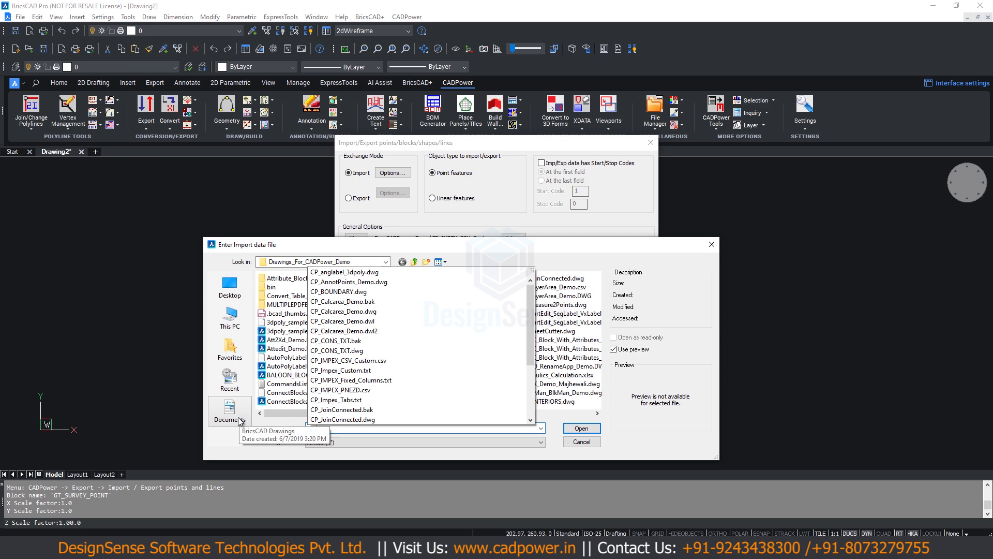
pyautogui.press('Down')
pyautogui.press('Down')
pyautogui.press('Down')
pyautogui.press('Return')
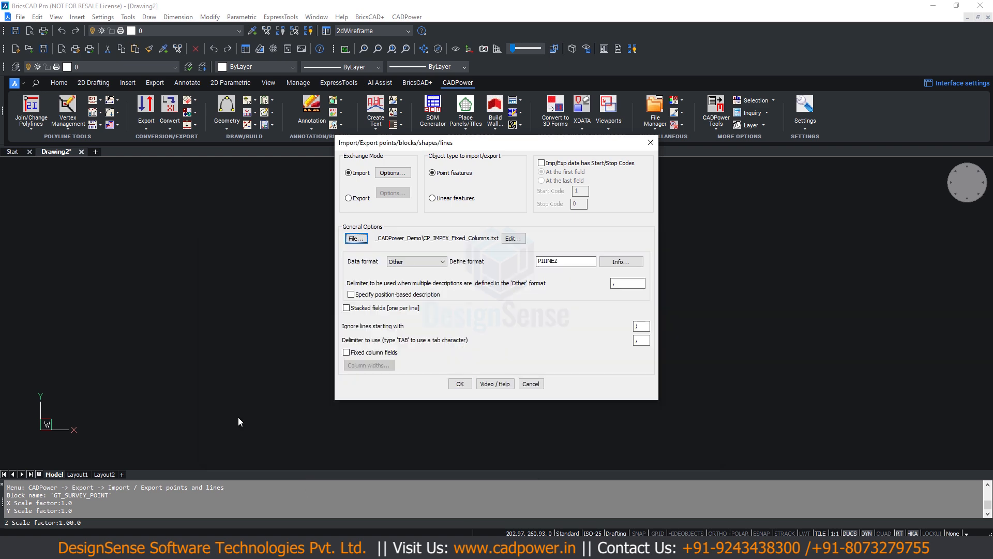
# - Enable fixed column fields and set the start positions of columns 11 through 16 to 0
pyautogui.click(346, 352)
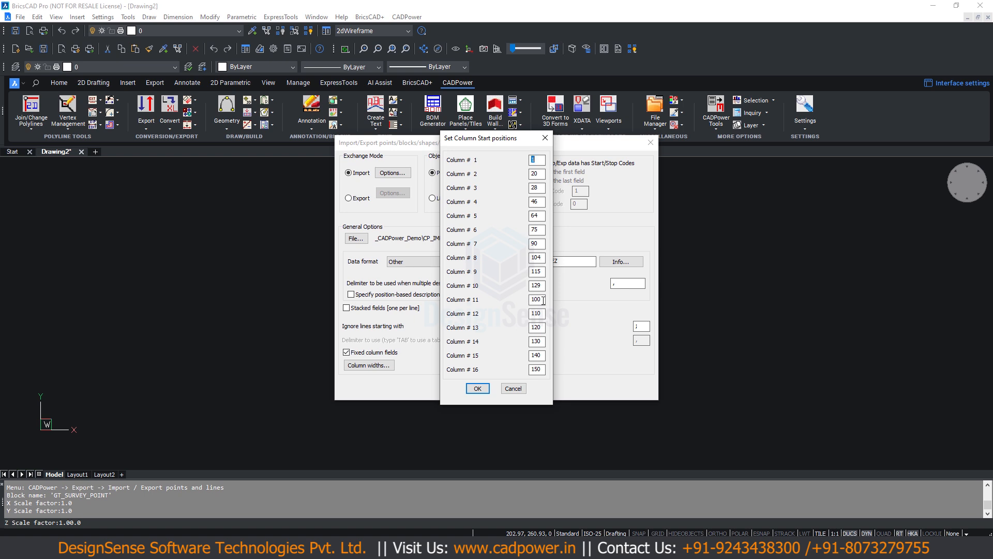
pyautogui.moveTo(543, 301); pyautogui.dragTo(493, 306)
pyautogui.write('0\t0\t0\t0\t0\t0')
pyautogui.click(477, 388)
# - Accept import options creating POINT-GPS blocks with POINT_NAME and ELEVATION as point number and elevation attributes, and run the import in the PIIINEZ format
pyautogui.click(393, 173)
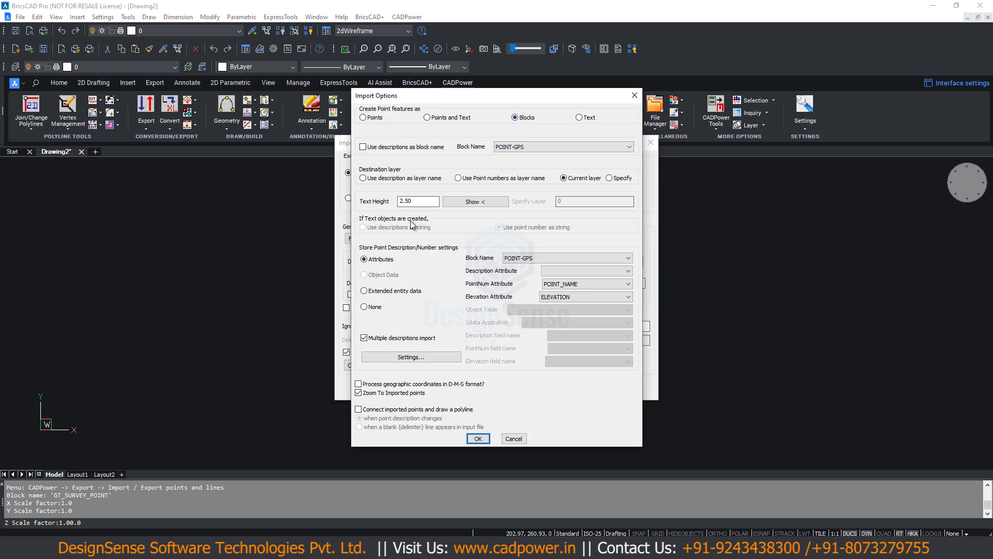
pyautogui.click(478, 438)
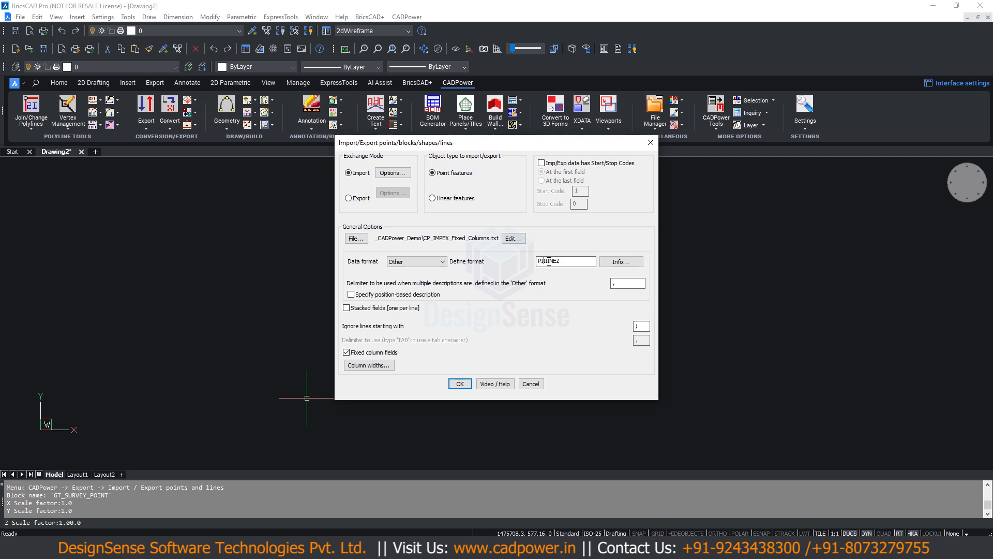
pyautogui.click(461, 385)
# - Examine the imported POINT-GPS blocks and their attribute texts across the drawing
pyautogui.scroll(-4, 495, 267)
pyautogui.moveTo(544, 182); pyautogui.dragTo(453, 323, button='middle')
pyautogui.scroll(5, 481, 309)
pyautogui.moveTo(551, 334)
pyautogui.mouseDown(button='middle')
pyautogui.moveTo(599, 261)
pyautogui.moveTo(585, 313)
pyautogui.mouseUp(button='middle')
pyautogui.scroll(-2, 577, 334)
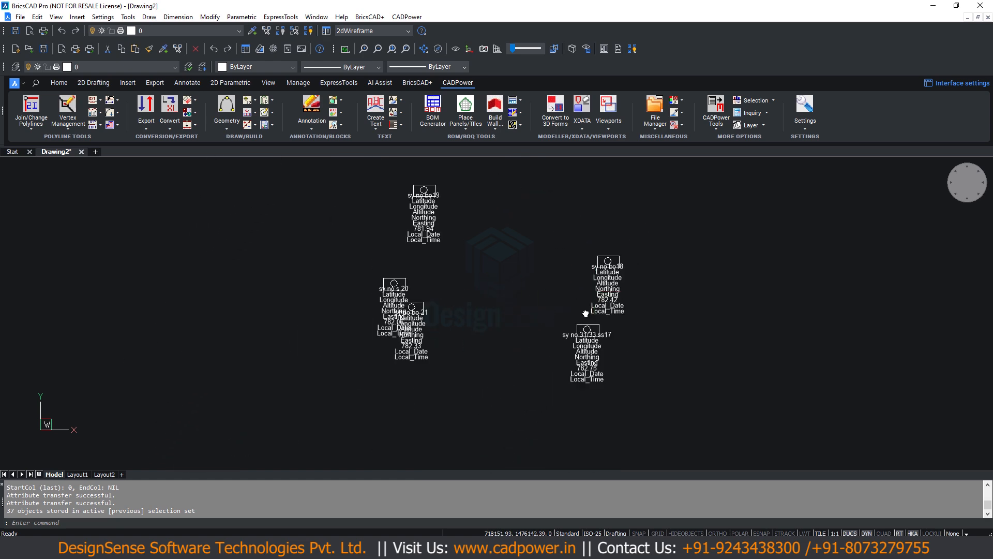
pyautogui.moveTo(443, 325); pyautogui.dragTo(514, 271, button='middle')
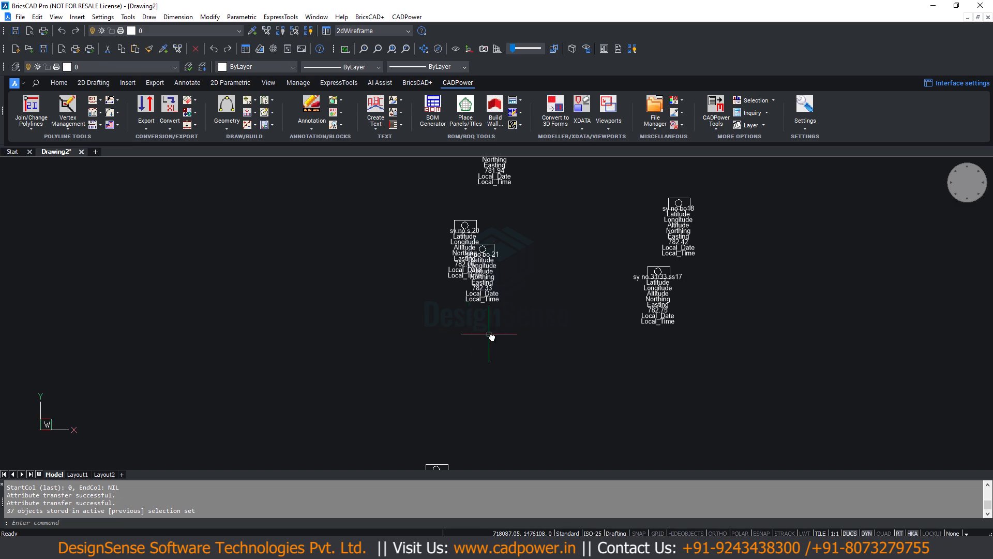
pyautogui.scroll(-3, 489, 334)
# - Switch to Total Commander and compare the contents of CP_IMPEX_CSV_Custom.csv and CP_IMPEX_Fixed_Columns.txt
pyautogui.click(574, 547)
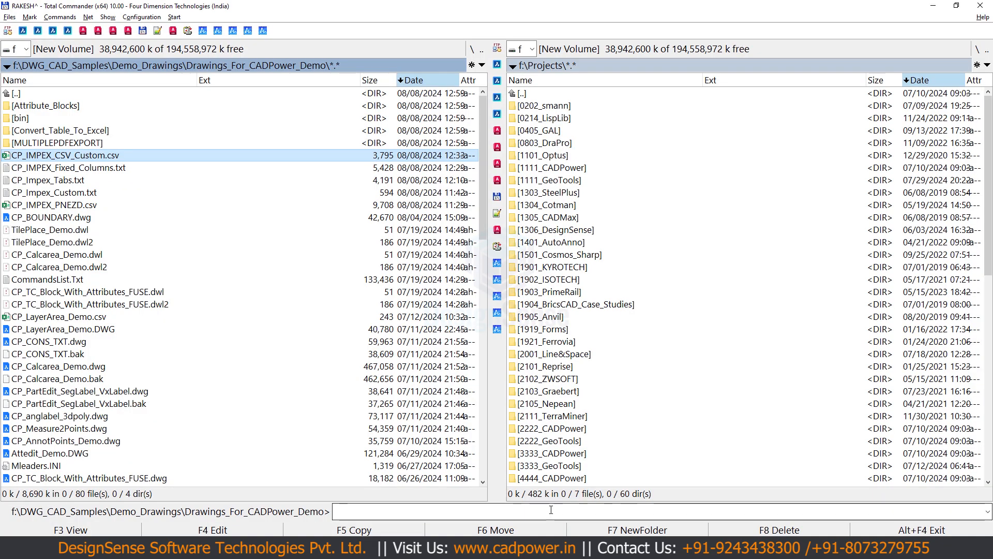
pyautogui.press('F3')
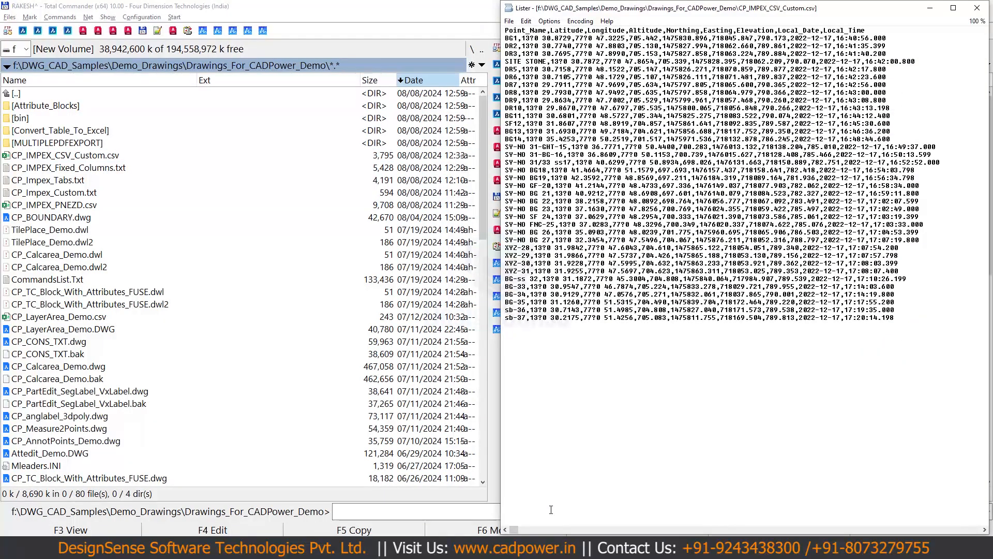
pyautogui.press('Escape')
pyautogui.press('Down')
pyautogui.press('F3')
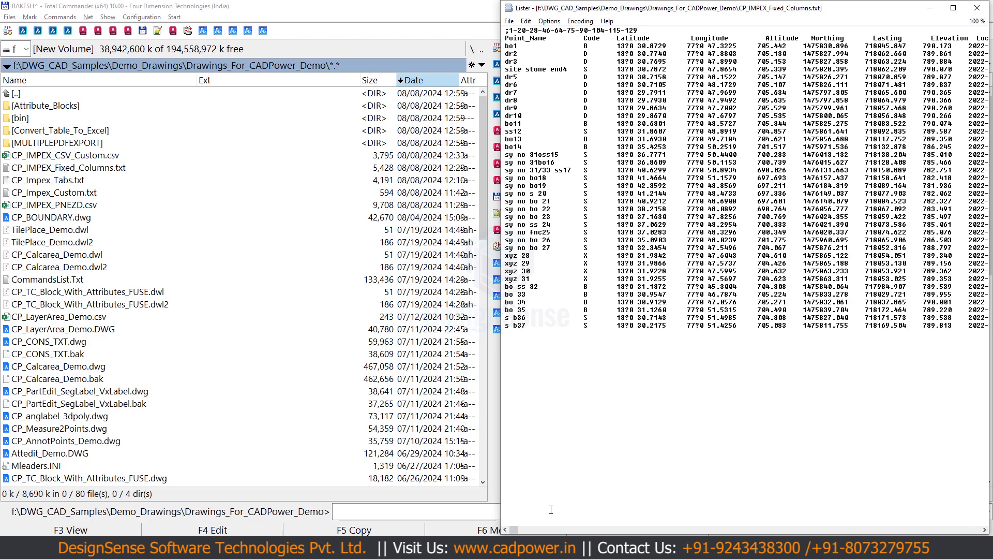
pyautogui.press('Escape')
pyautogui.press('Up')
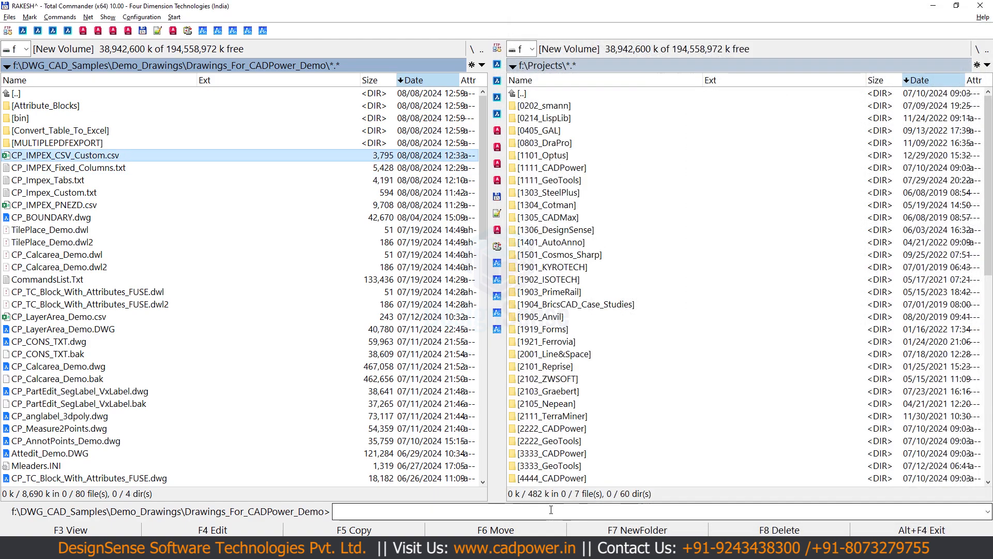
pyautogui.press('F3')
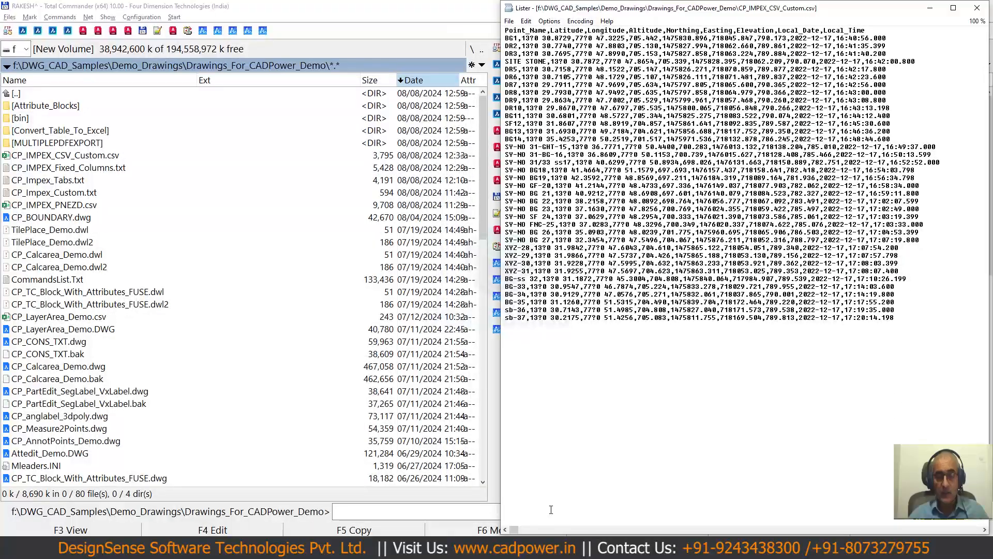
# - Examine the tab-separated data in CP_Impex_Tabs.txt in the file viewer and in Programmer's File Editor, closing both without changes
pyautogui.press('Escape')
pyautogui.press('Down')
pyautogui.press('Down')
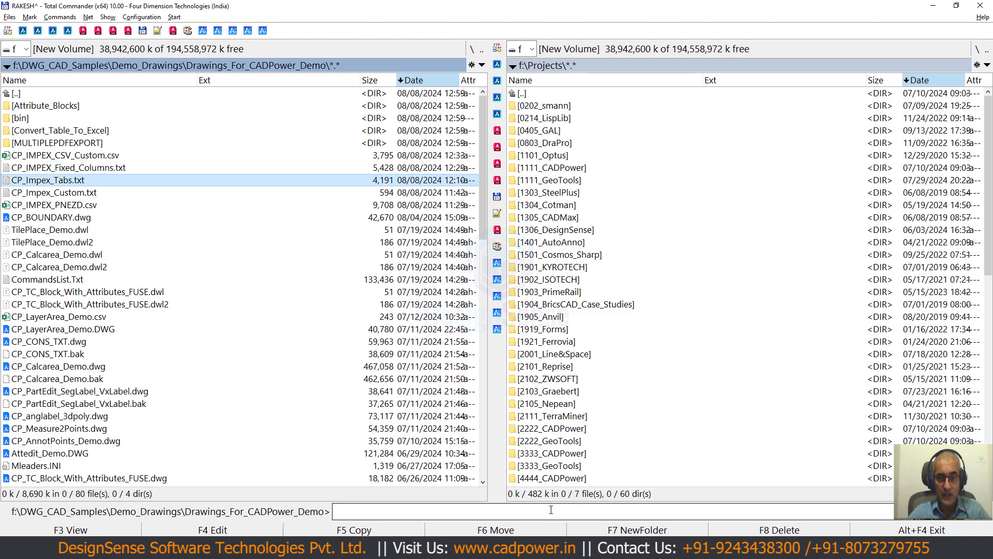
pyautogui.press('F3')
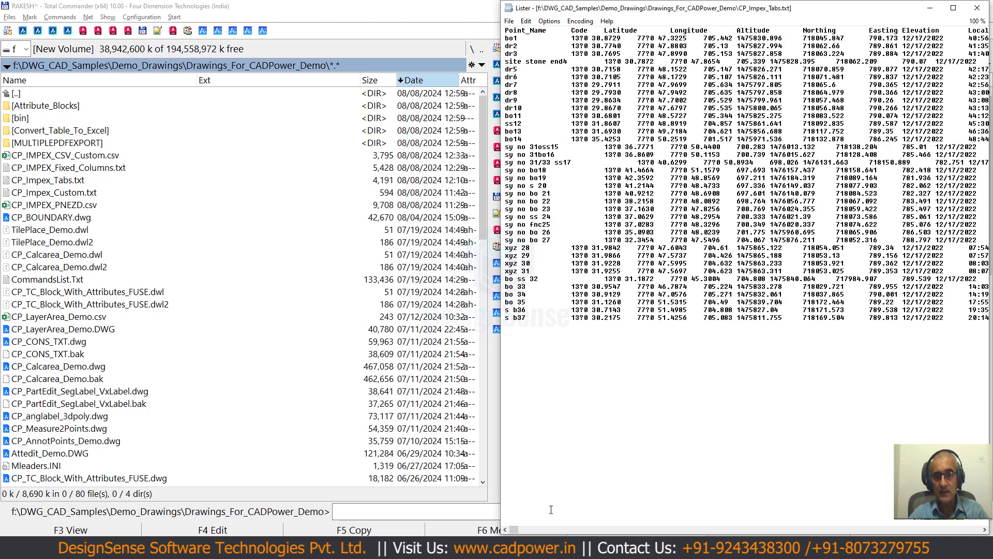
pyautogui.press('Escape')
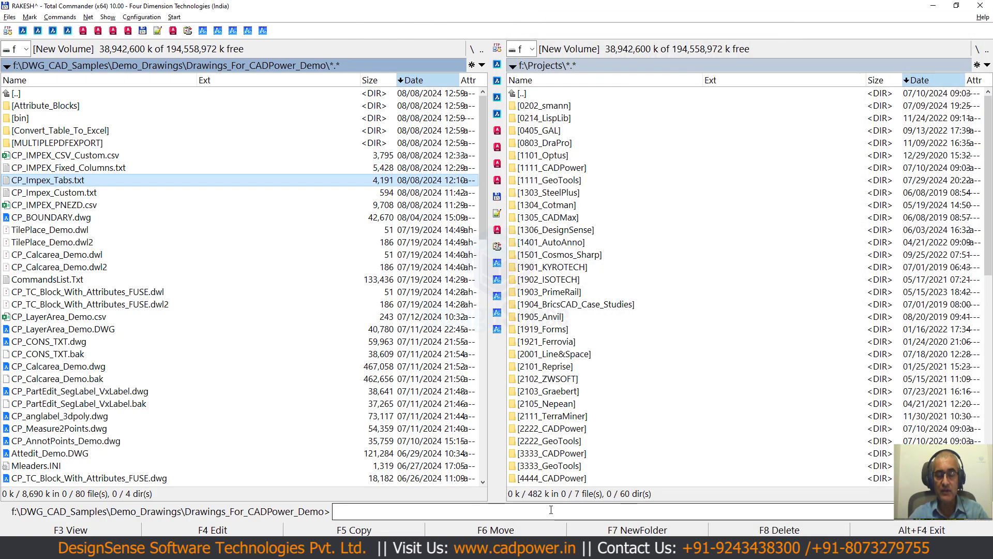
pyautogui.press('F4')
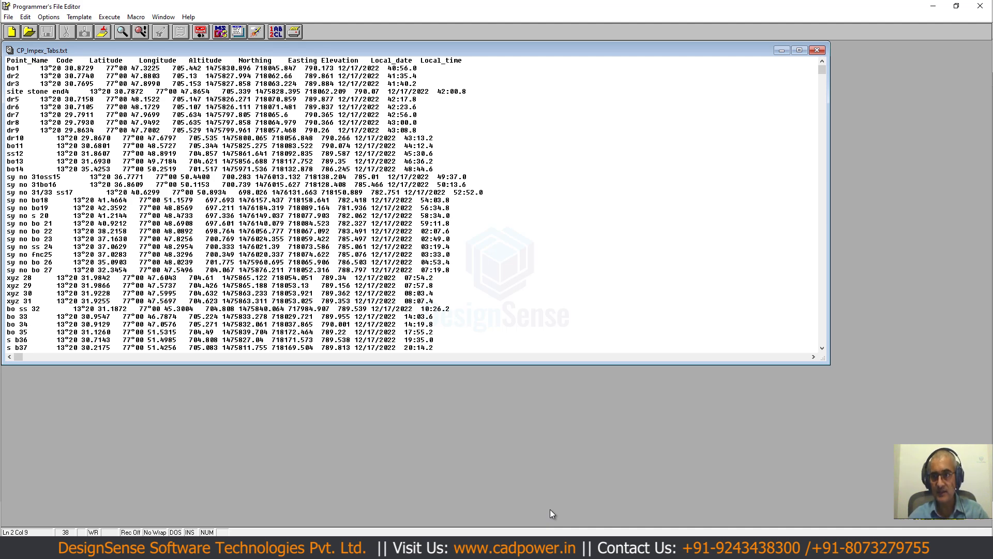
pyautogui.press('Down')
pyautogui.press('Down')
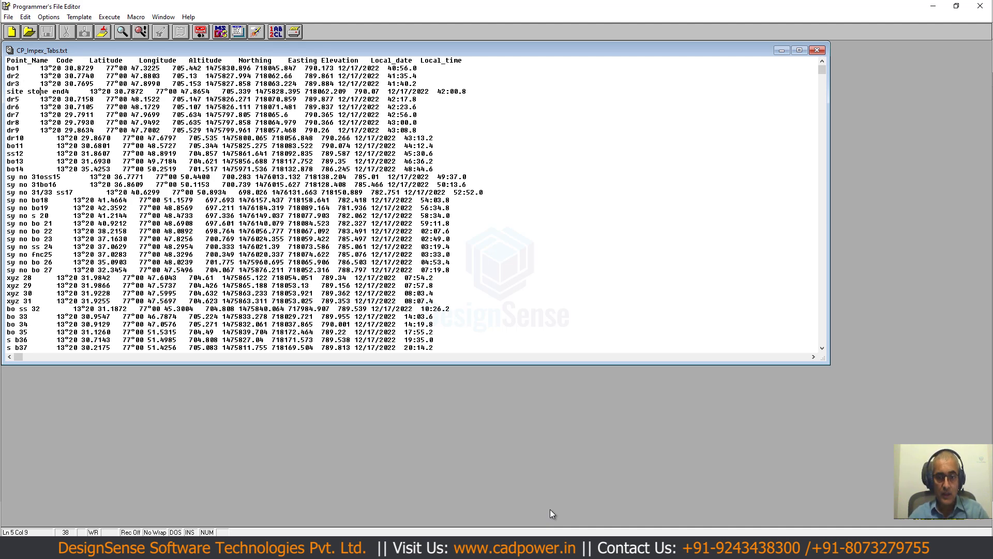
pyautogui.press('Down')
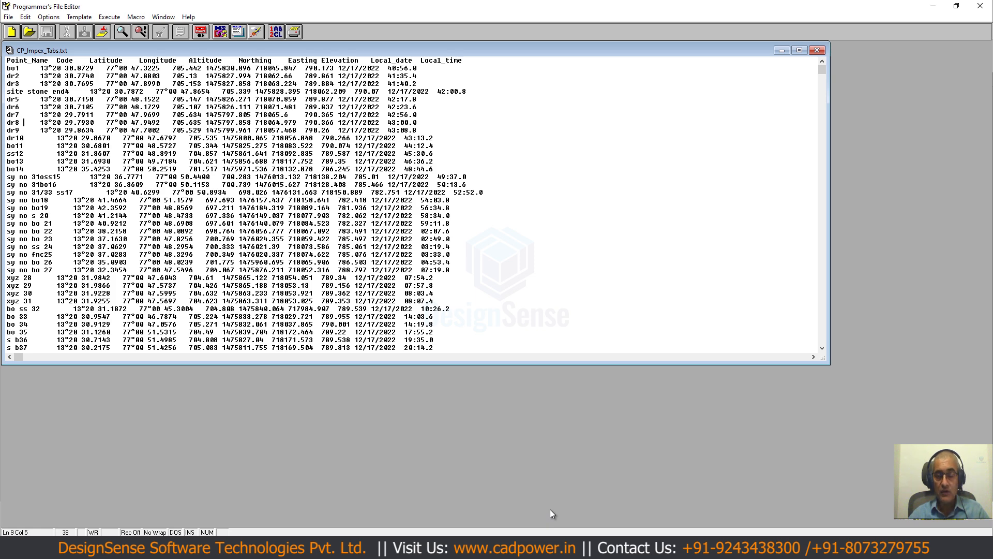
pyautogui.click(979, 8)
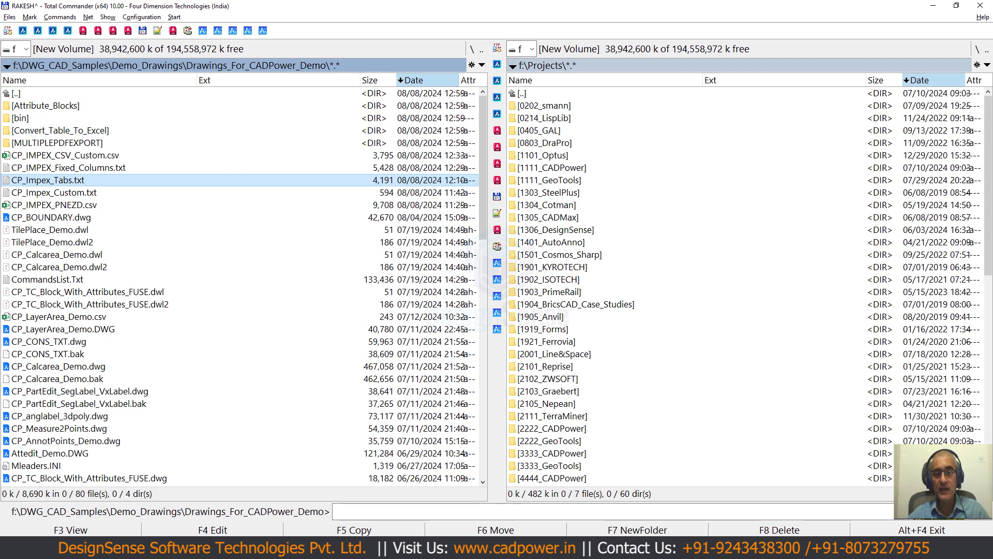
# - Return to BricsCAD, close the open CP_IMPEX_CSV_Custom.csv viewer, and delete all the imported point blocks from the drawing
pyautogui.hotkey('alt', 'Tab')
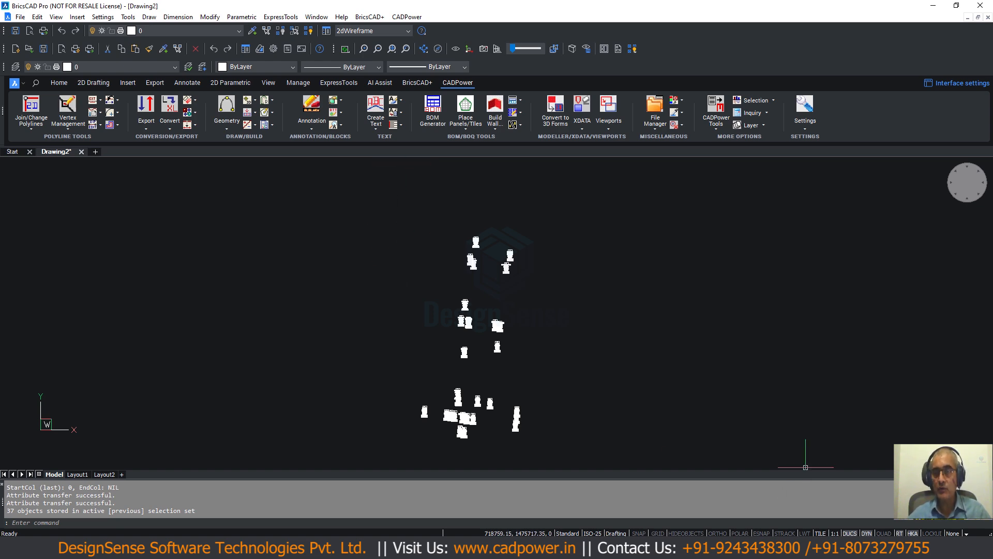
pyautogui.hotkey('alt', 'Tab')
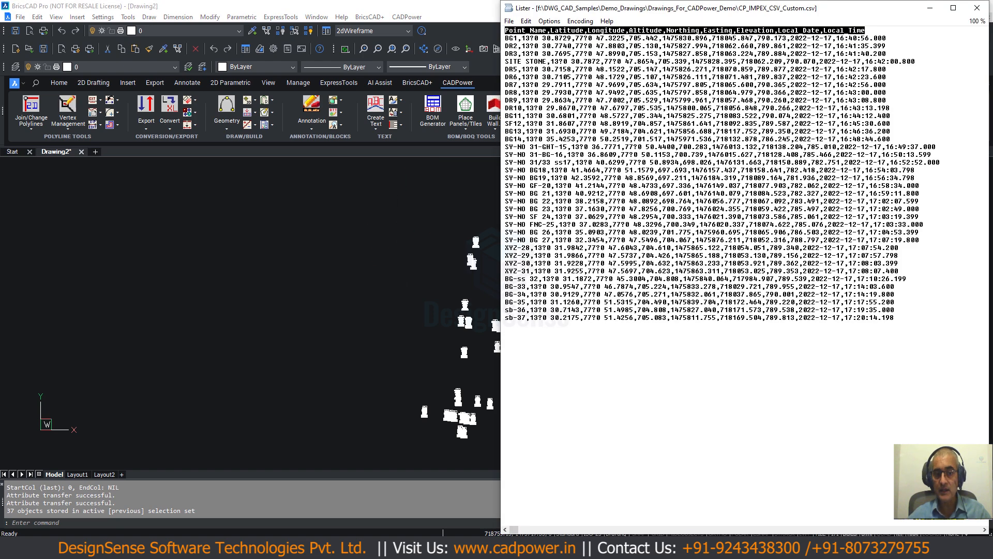
pyautogui.click(977, 8)
pyautogui.scroll(-3, 309, 363)
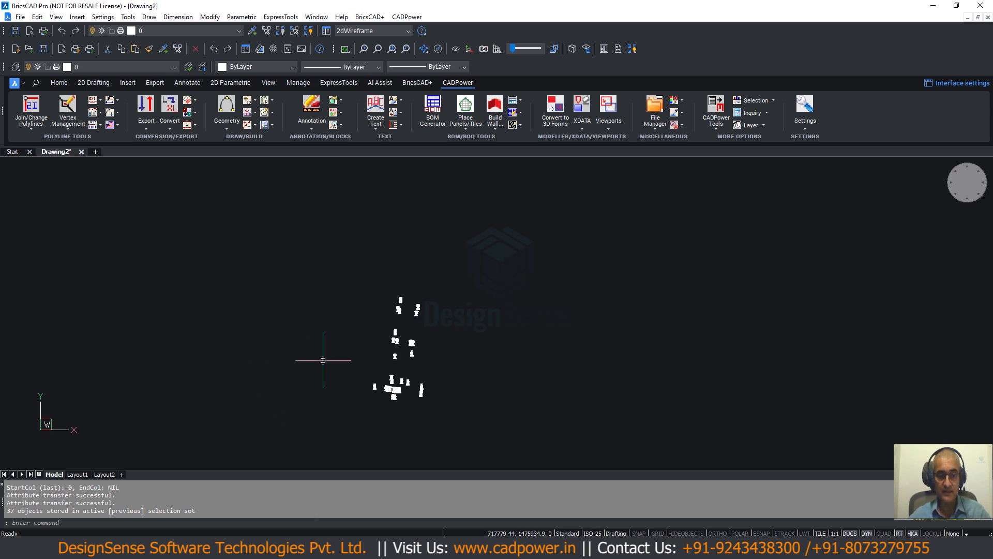
pyautogui.click(279, 254)
pyautogui.click(502, 454)
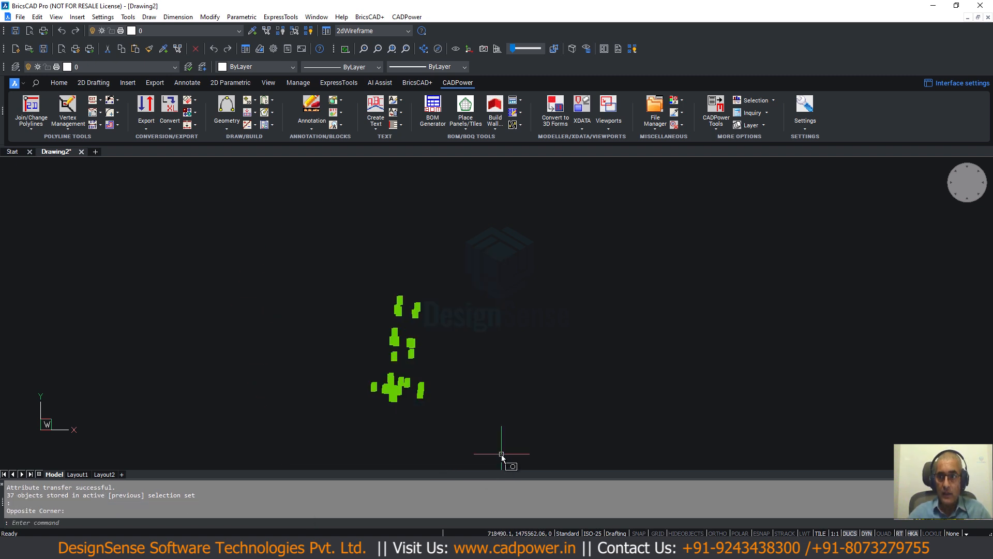
pyautogui.press('Delete')
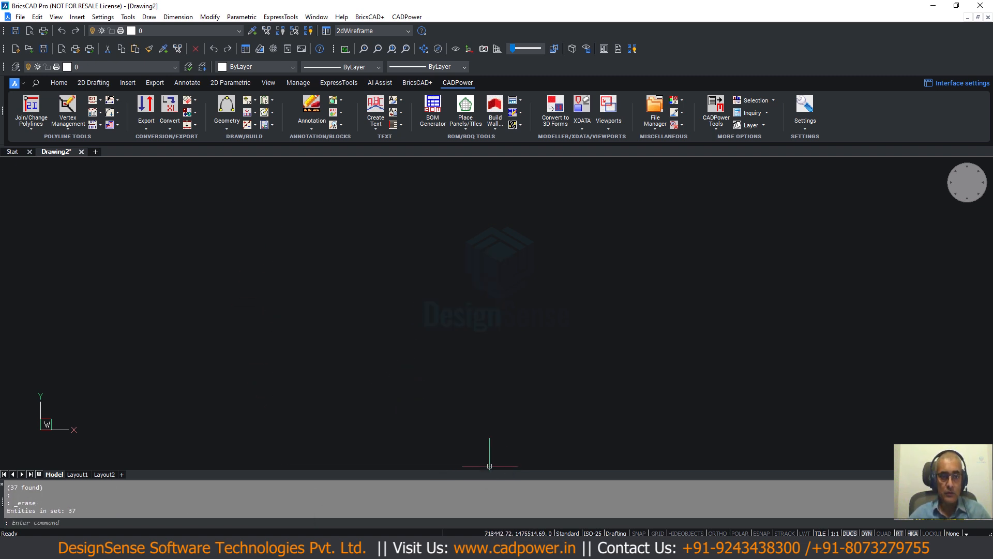
# - Switch to Total Commander and view the contents of CP_Impex_Custom.txt
pyautogui.hotkey('alt', 'Tab')
pyautogui.press('Down')
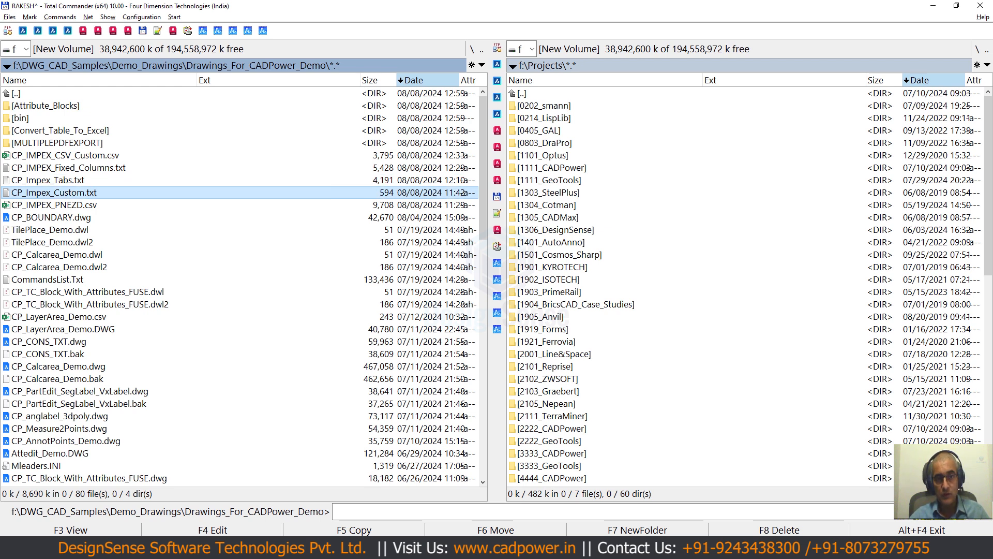
pyautogui.press('F3')
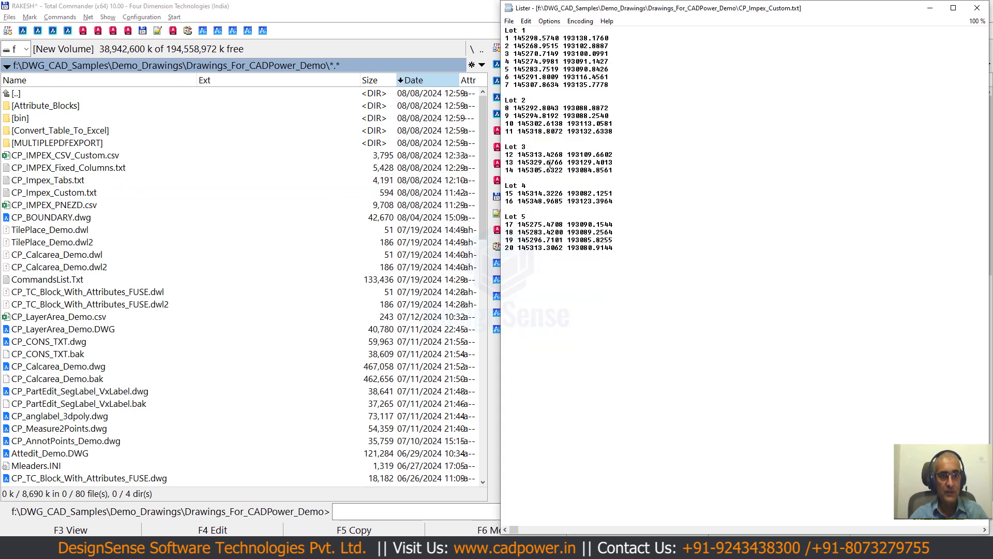
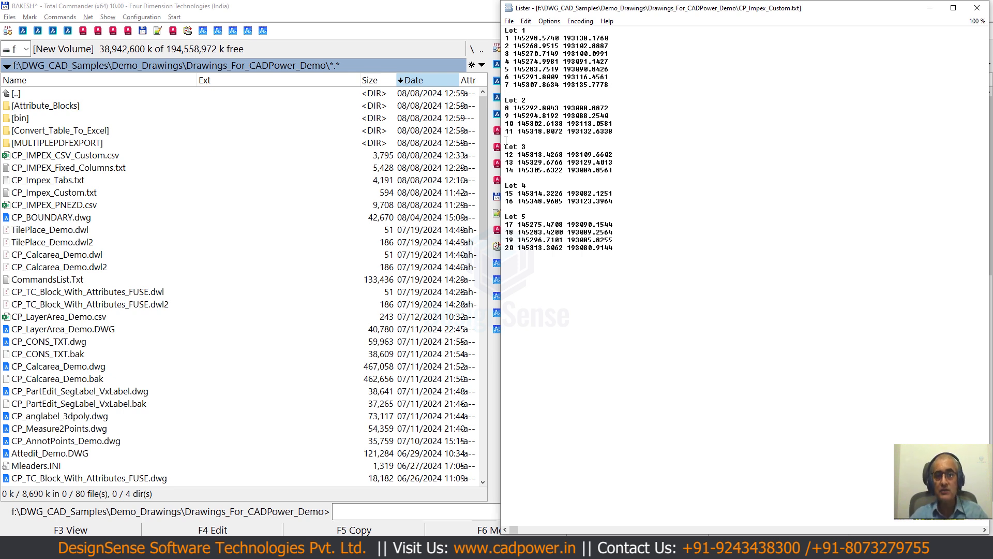
# - Close the file viewer, return to BricsCAD, and open Import/Export points and lines with linear features as the object type
pyautogui.click(506, 179)
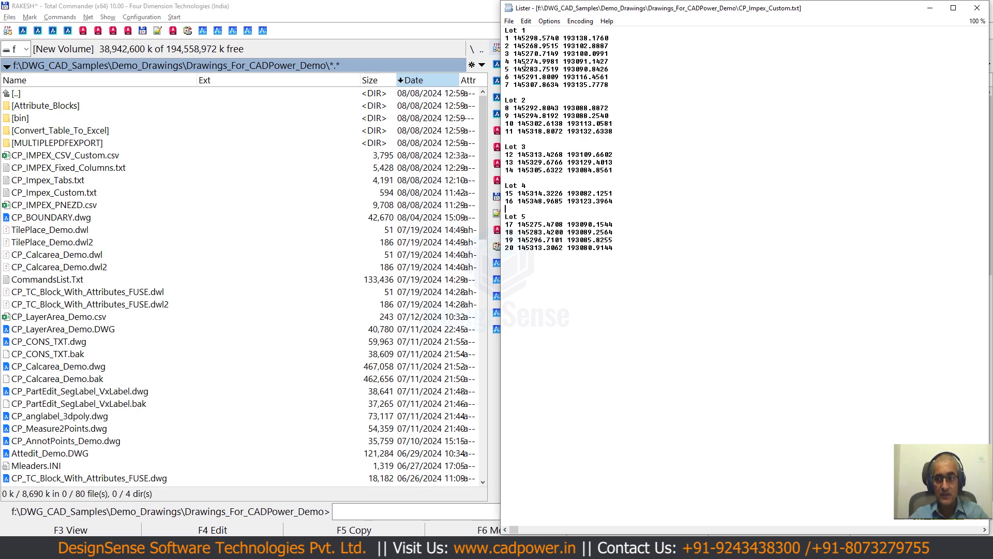
pyautogui.press('Escape')
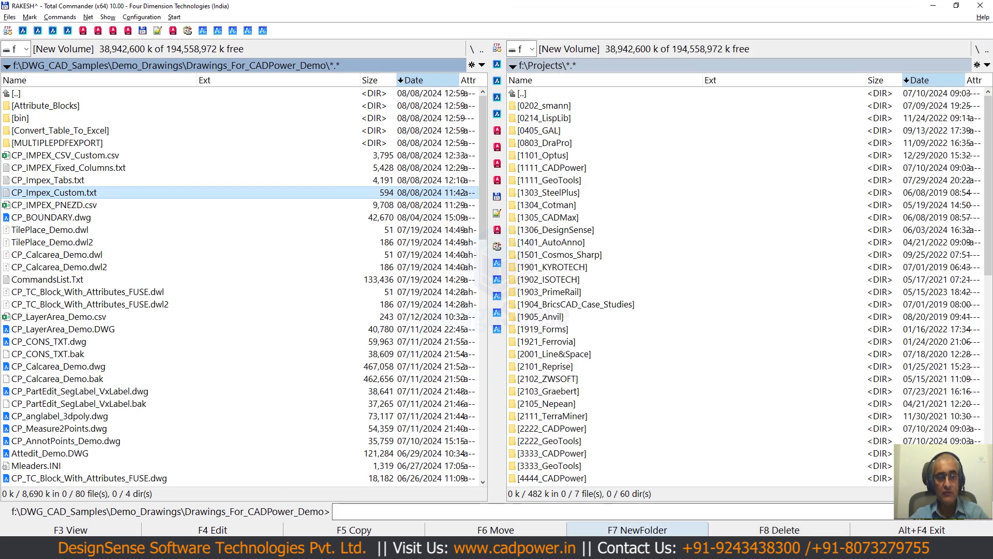
pyautogui.hotkey('alt', 'Tab')
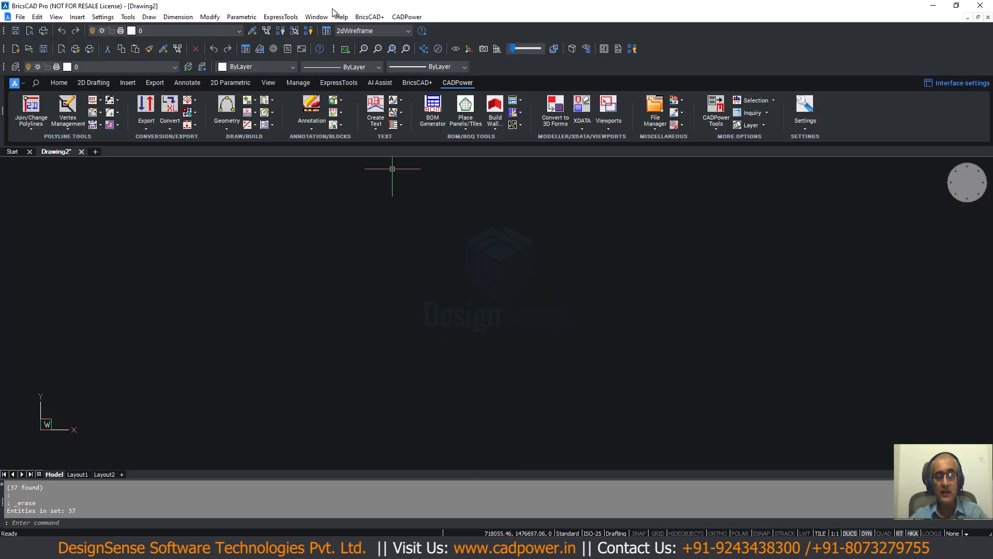
pyautogui.click(405, 17)
pyautogui.press('Escape')
pyautogui.press('Escape')
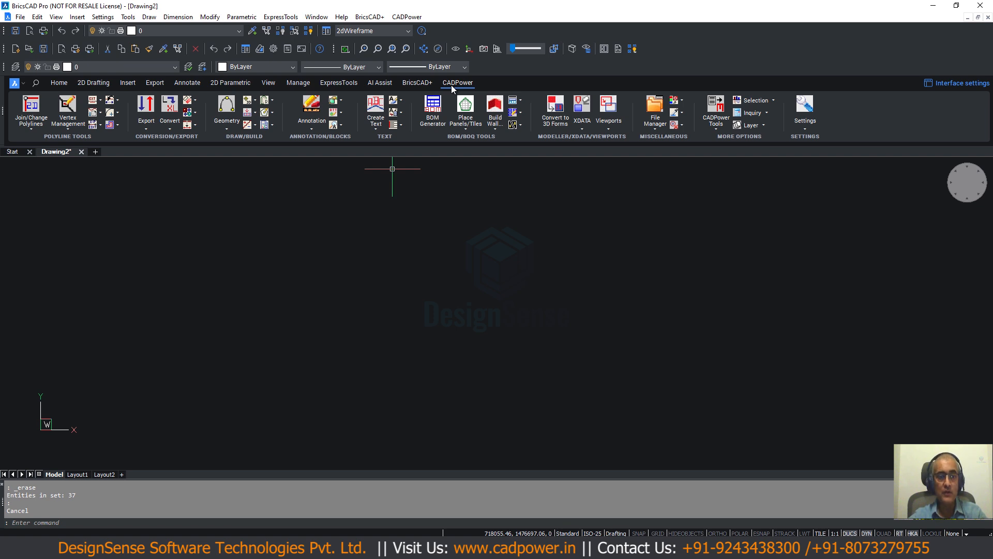
pyautogui.click(147, 128)
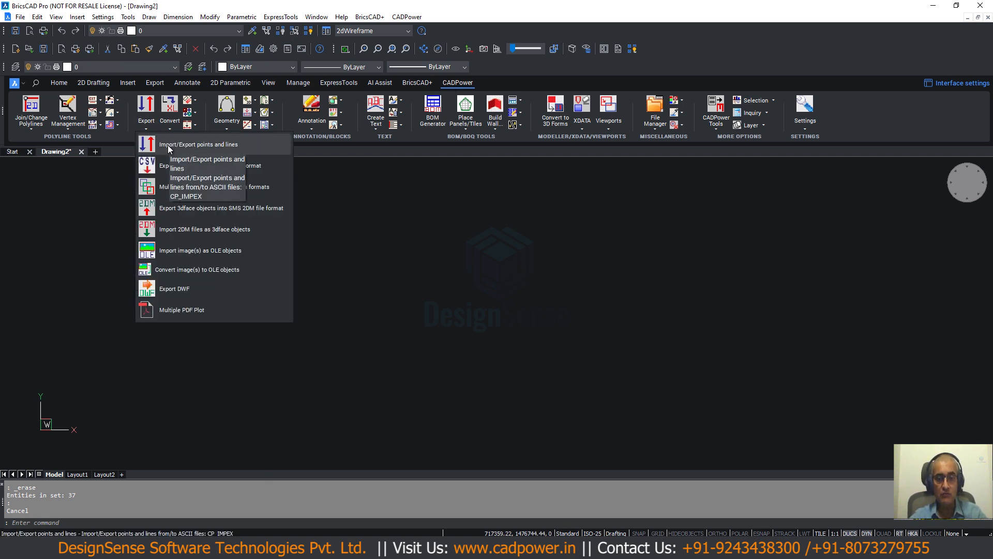
pyautogui.click(168, 145)
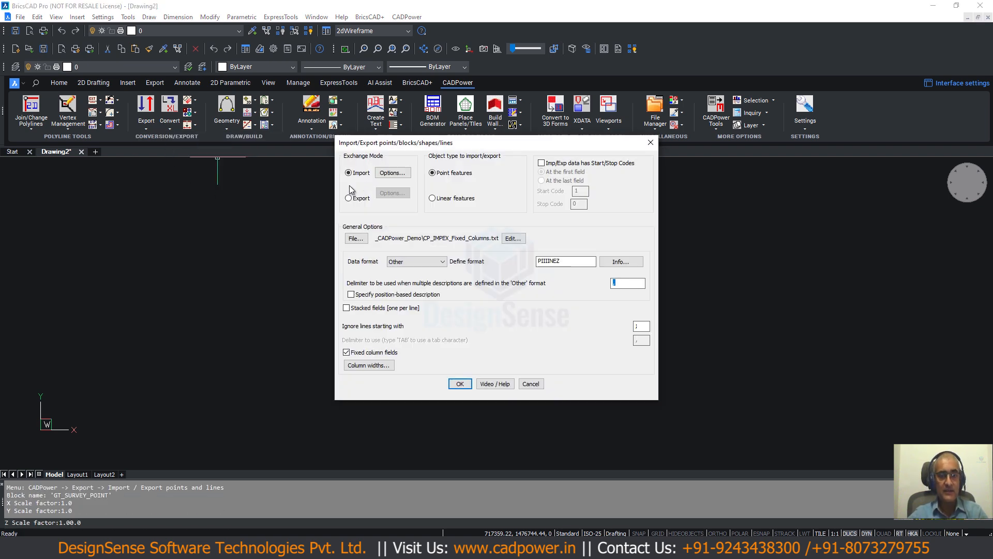
pyautogui.click(432, 200)
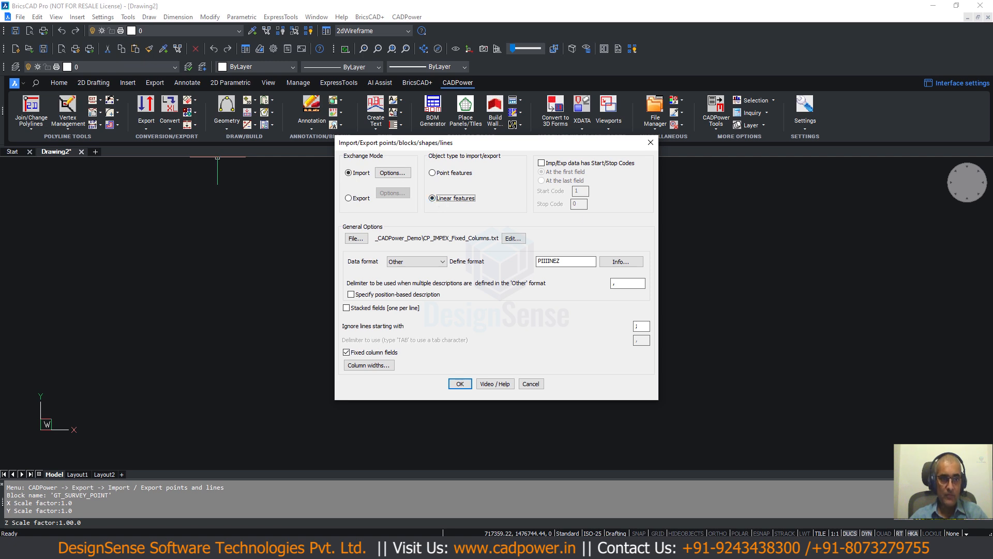
# - Switch to Total Commander to check the layout of CP_Impex_Custom.txt in the file viewer, and return to BricsCAD
pyautogui.click(771, 549)
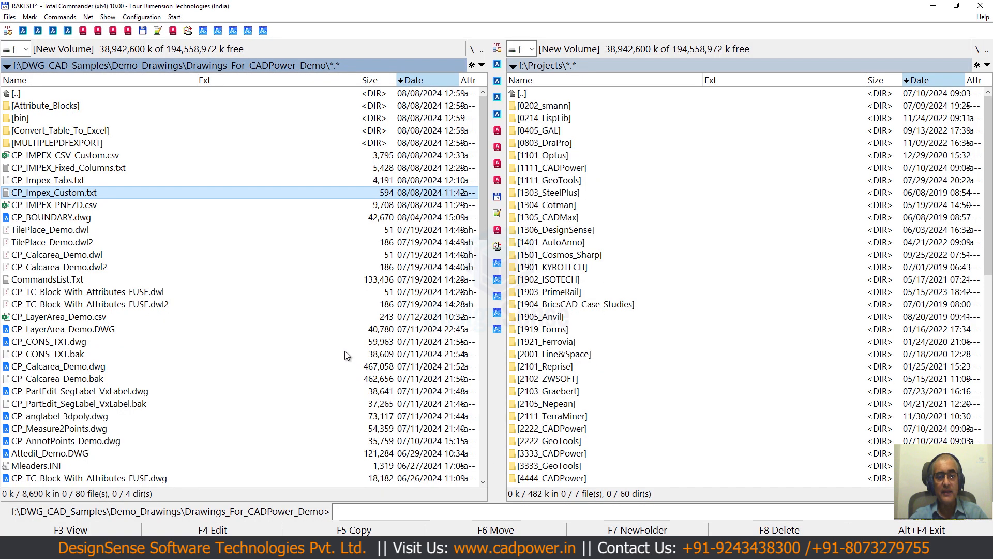
pyautogui.press('F3')
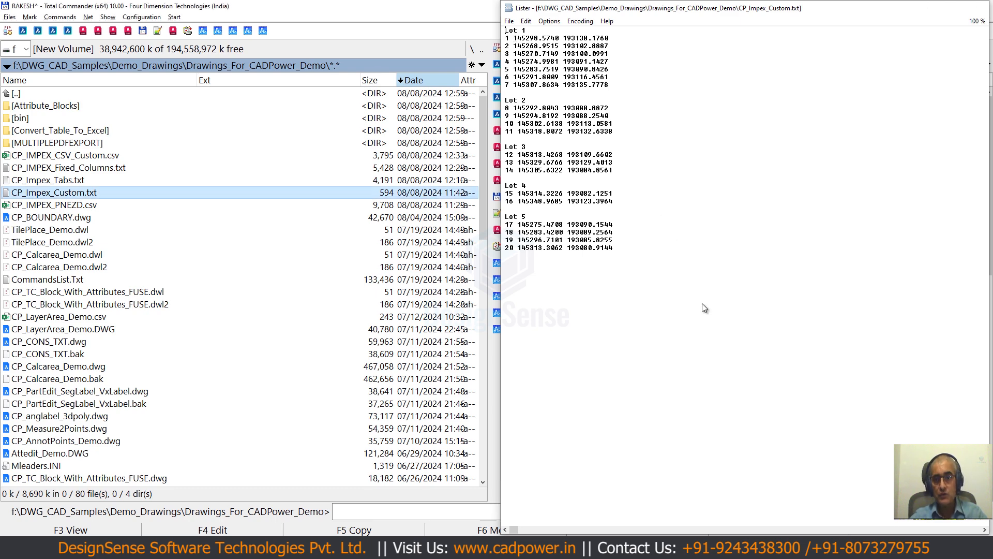
pyautogui.click(672, 548)
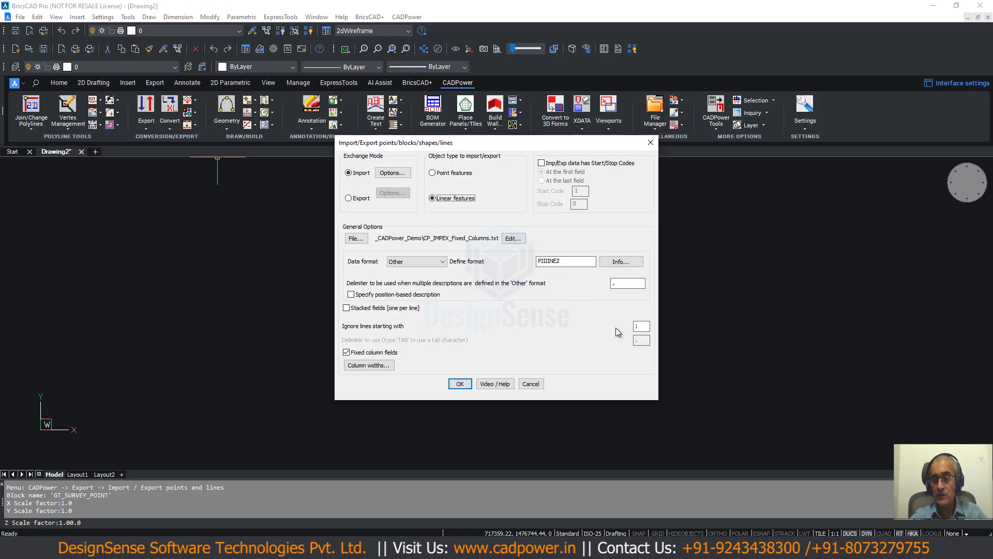
# - Turn off fixed column fields, choose the PNEZD data format, and set the delimiter to a space
pyautogui.click(346, 353)
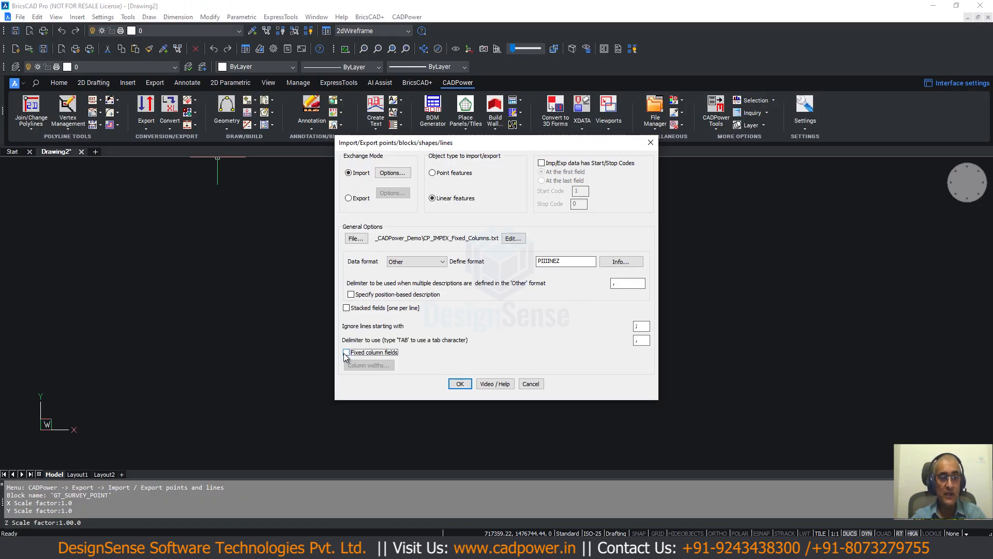
pyautogui.click(405, 264)
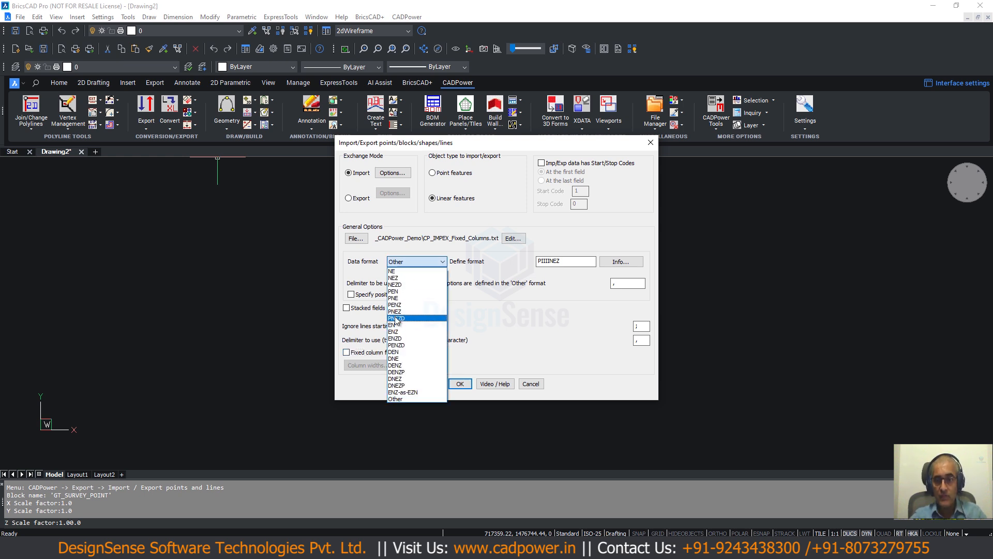
pyautogui.click(396, 318)
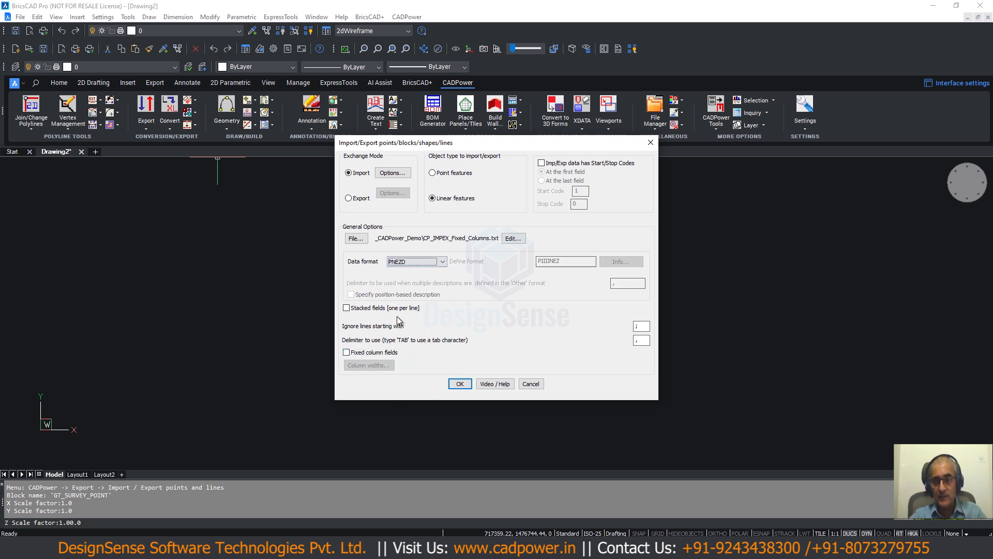
pyautogui.click(635, 340)
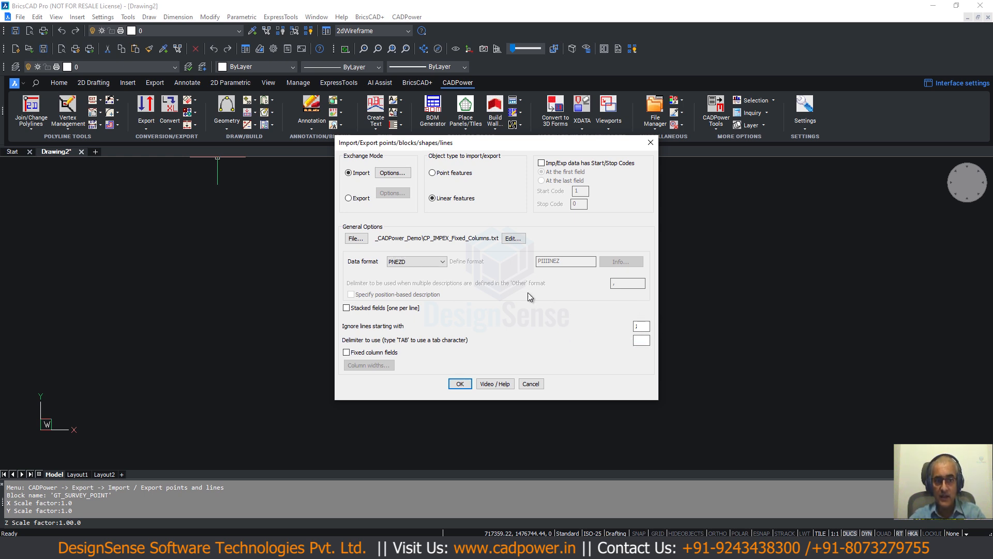
# - Select CP_Impex_Custom.txt as the import data file and inspect its records in the data editor, closing it without changes
pyautogui.click(357, 238)
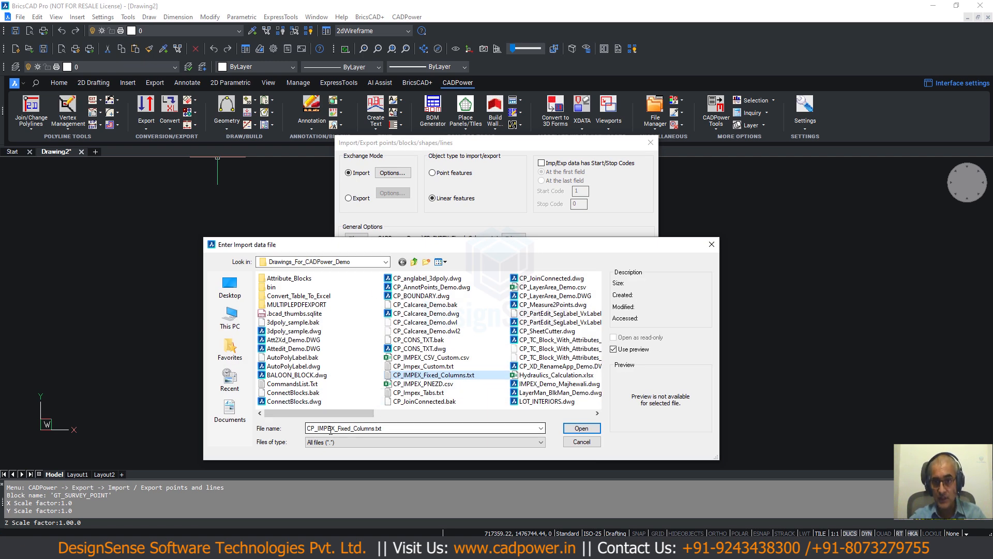
pyautogui.doubleClick(336, 430)
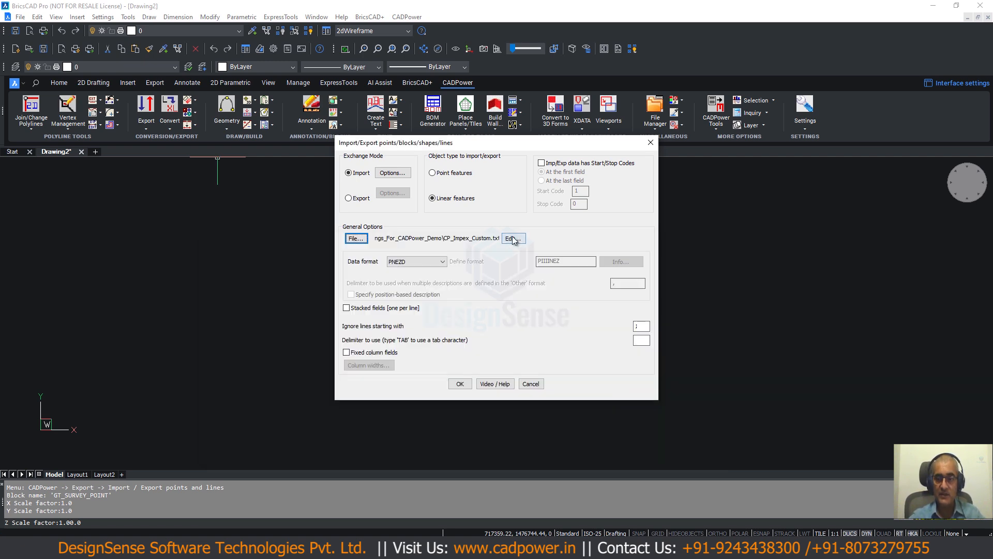
pyautogui.click(512, 236)
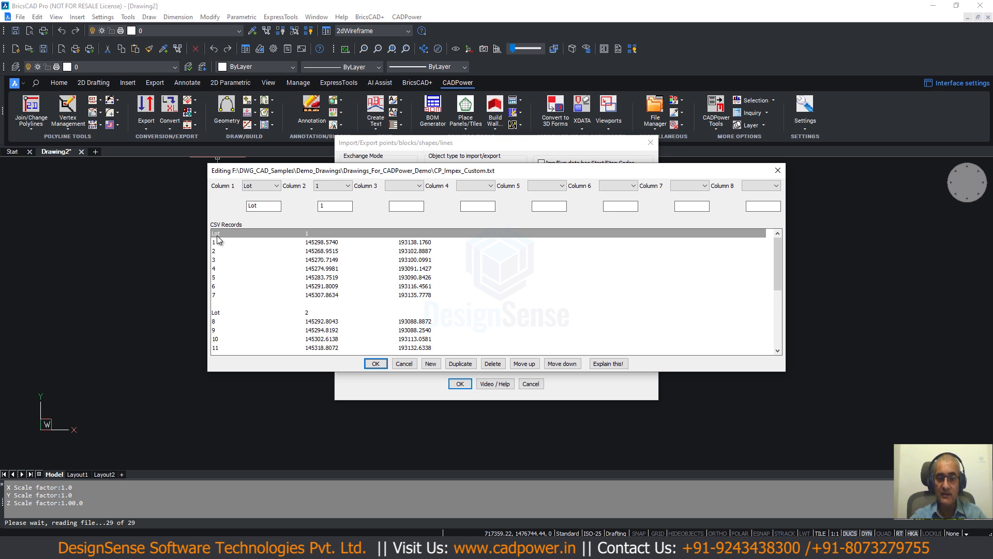
pyautogui.click(218, 241)
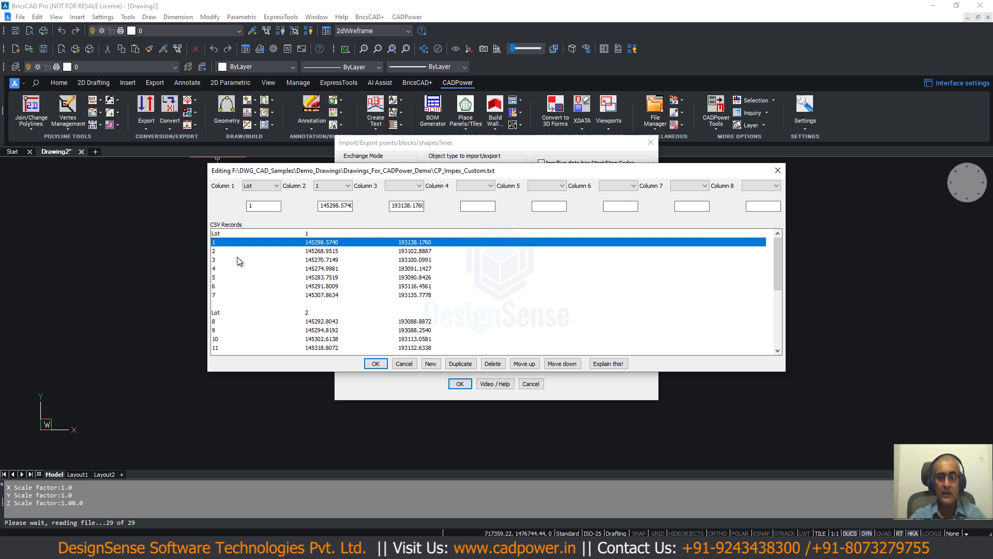
pyautogui.click(402, 363)
# - Set the data format to PNE and compare it with the contents of CP_Impex_Custom.txt in Total Commander's file viewer
pyautogui.click(402, 262)
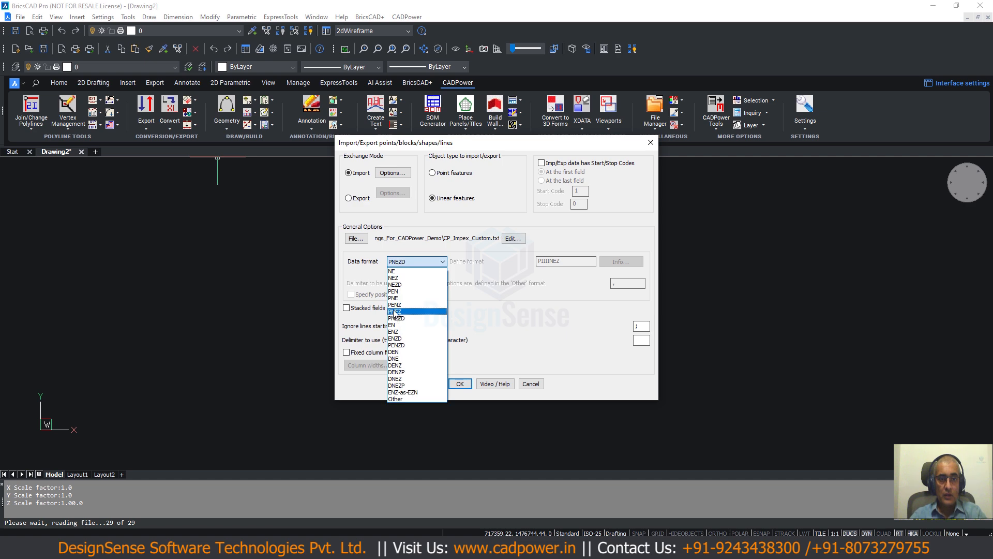
pyautogui.click(394, 299)
pyautogui.hotkey('alt', 'Tab')
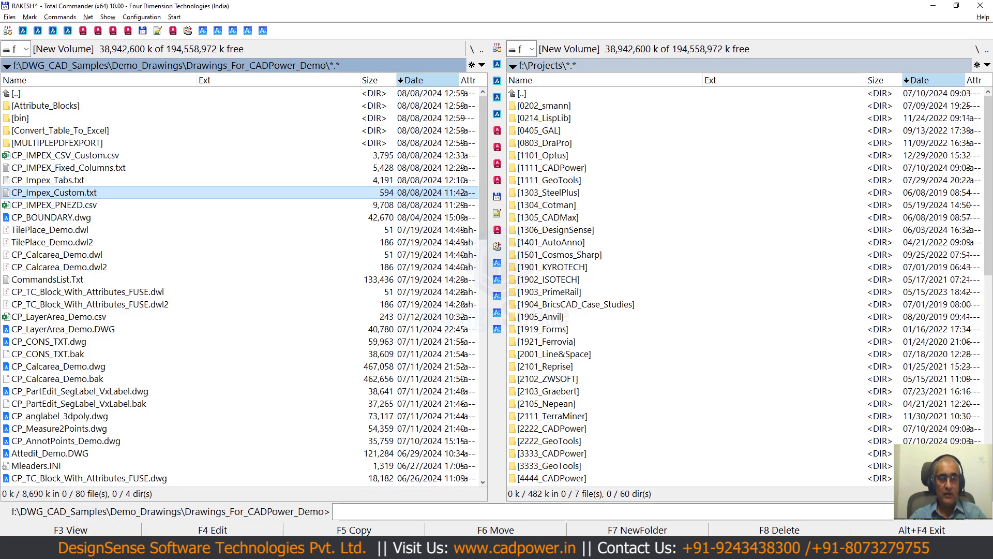
pyautogui.press('F3')
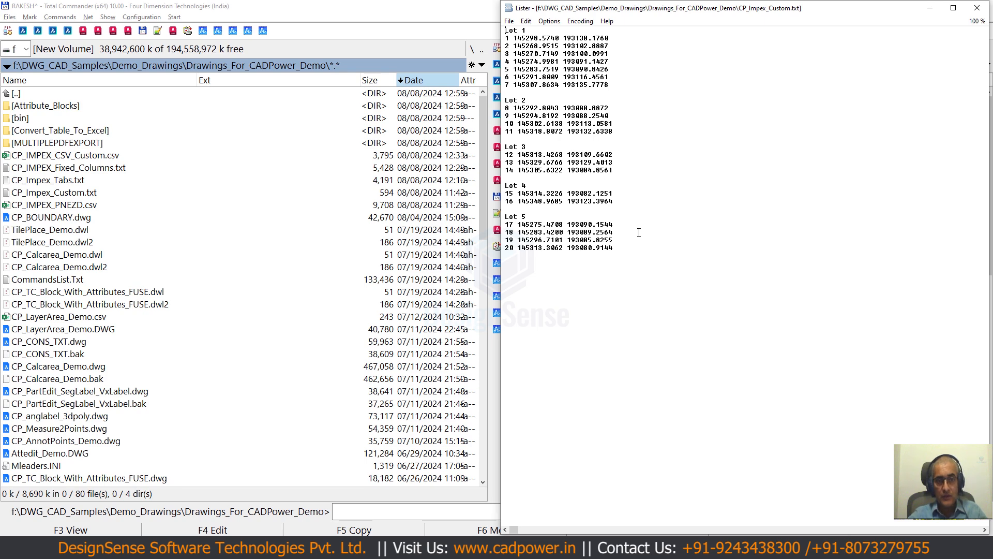
pyautogui.press('Escape')
pyautogui.hotkey('alt', 'Tab')
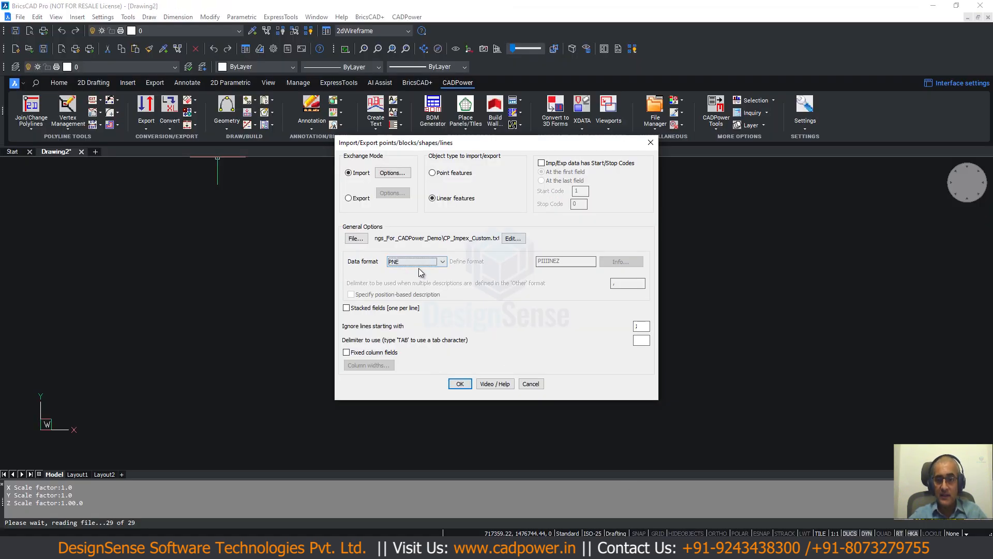
# - Turn off multiple descriptions import in the import options and import the file as linear features
pyautogui.click(391, 174)
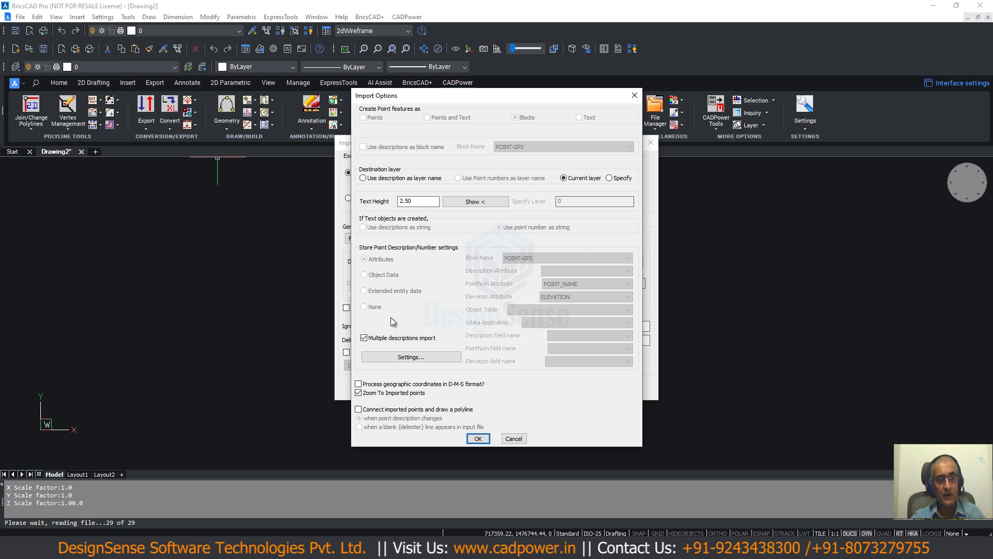
pyautogui.click(365, 338)
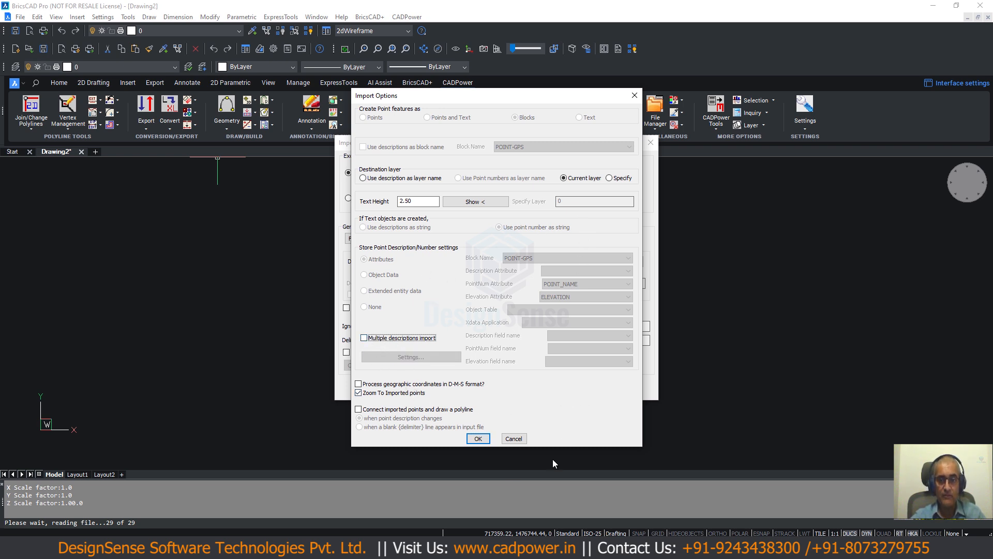
pyautogui.click(475, 438)
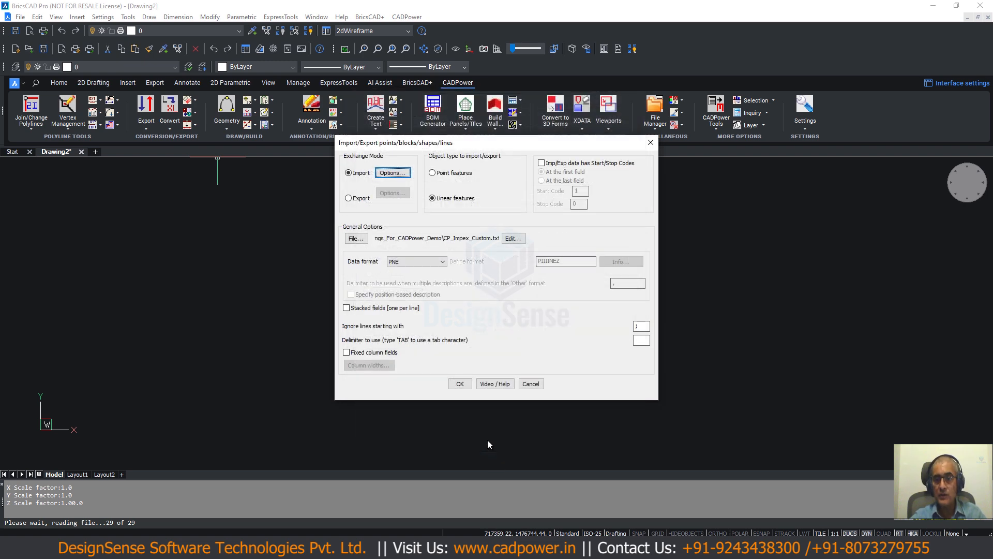
pyautogui.click(460, 384)
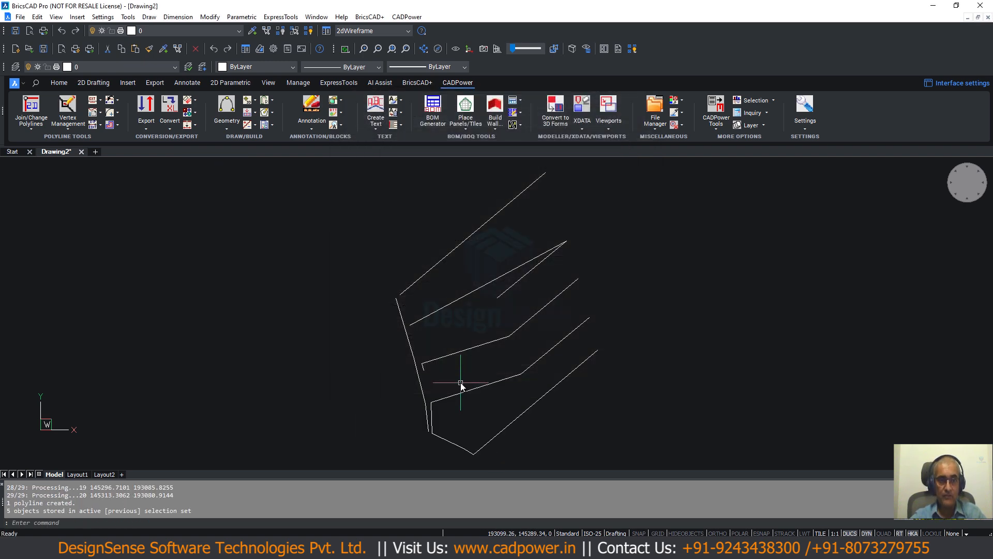
# - Inspect the imported lot polylines by selecting them individually, clearing the selection after checking them
pyautogui.moveTo(373, 312); pyautogui.dragTo(350, 277, button='middle')
pyautogui.scroll(1, 367, 265)
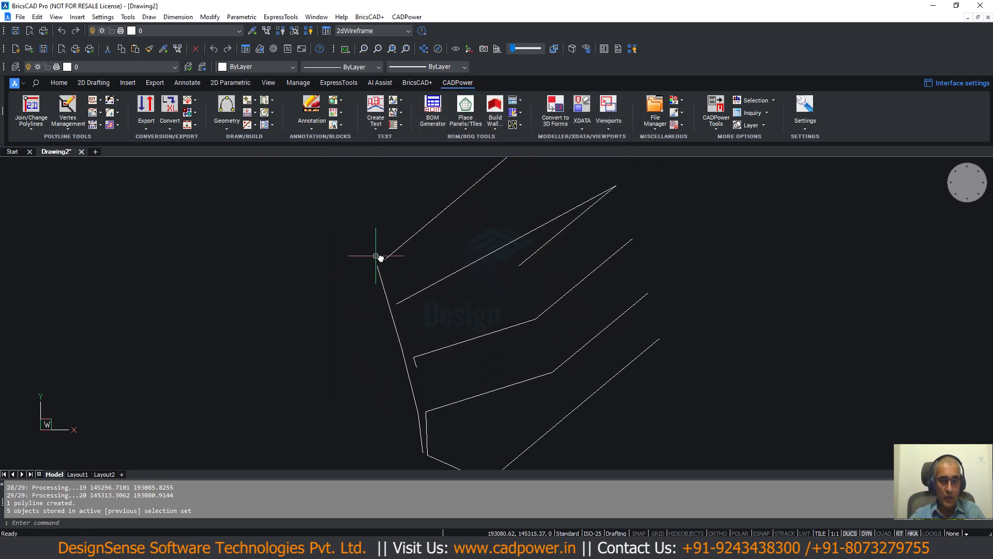
pyautogui.scroll(-1, 385, 249)
pyautogui.click(405, 241)
pyautogui.scroll(-1, 394, 286)
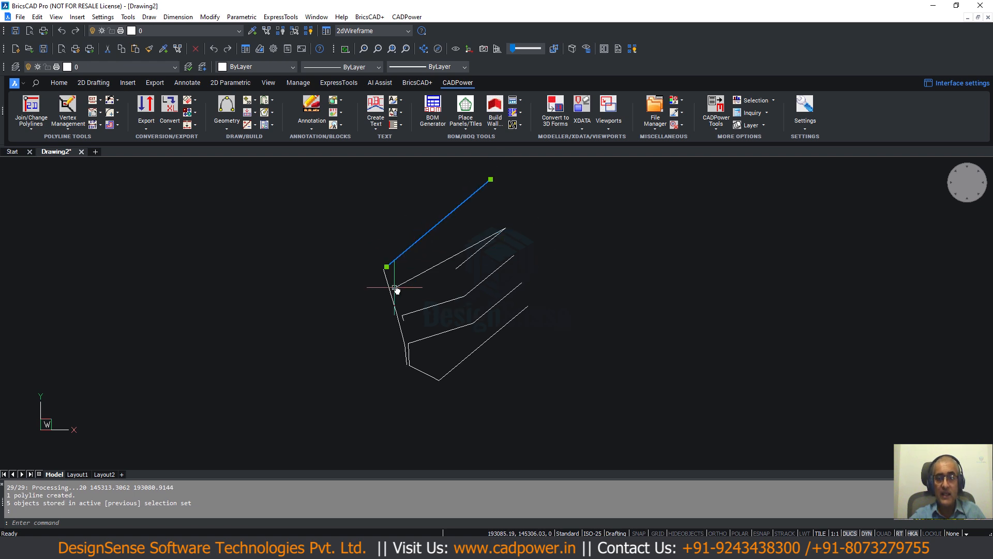
pyautogui.click(428, 272)
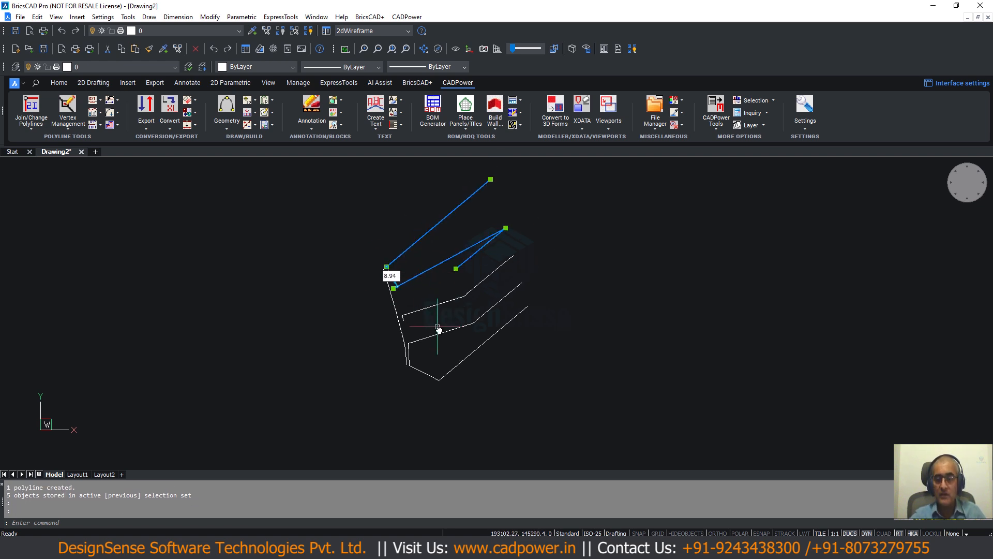
pyautogui.press('Escape')
pyautogui.click(437, 305)
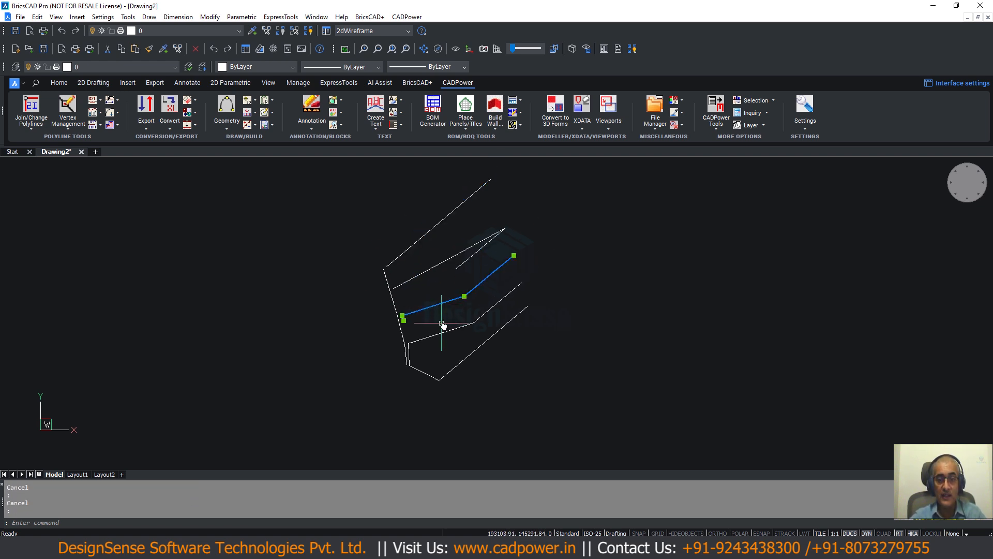
pyautogui.press('Escape')
pyautogui.click(445, 332)
pyautogui.press('Escape')
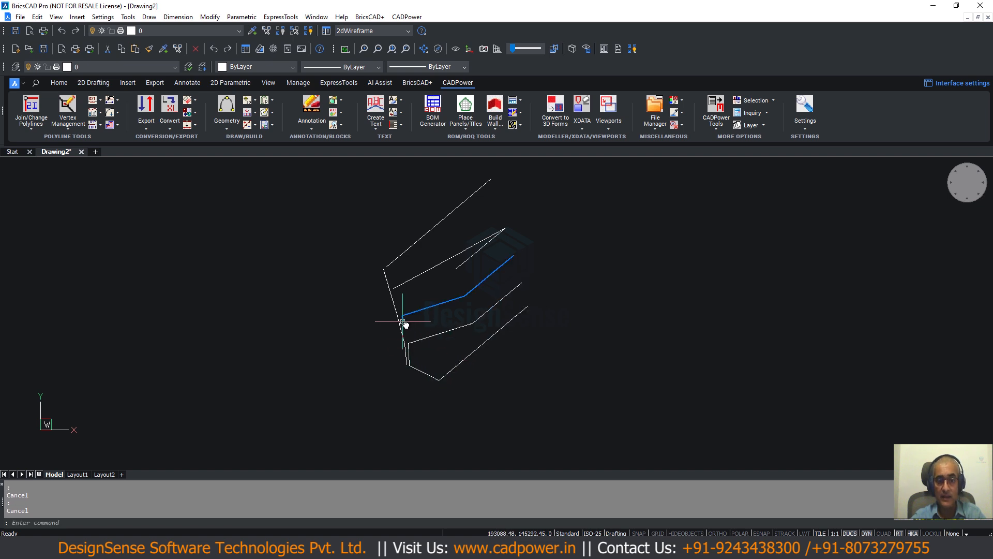
pyautogui.click(401, 323)
pyautogui.press('Escape')
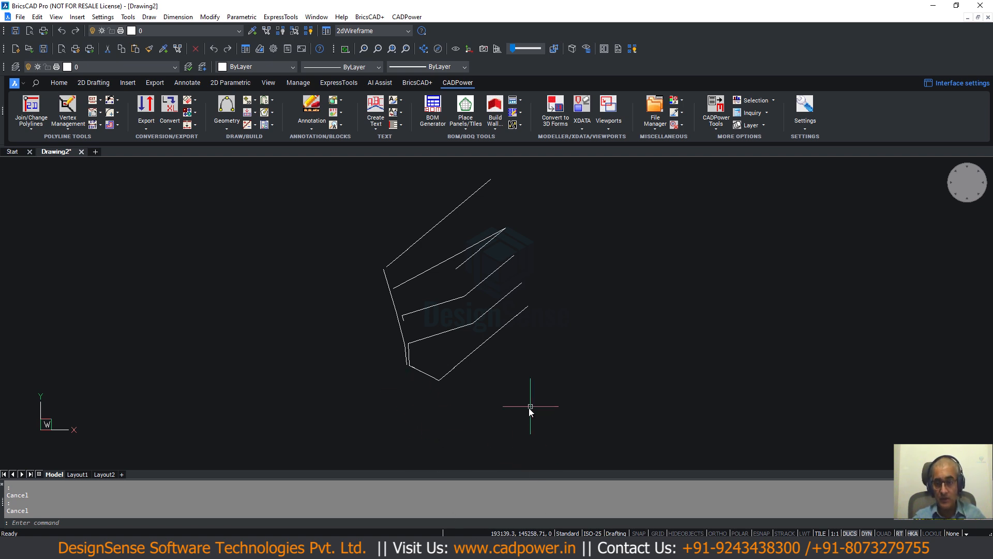
# - Reopen the points and lines import dialog, review its import options for linear features, and cancel without importing
pyautogui.press('Return')
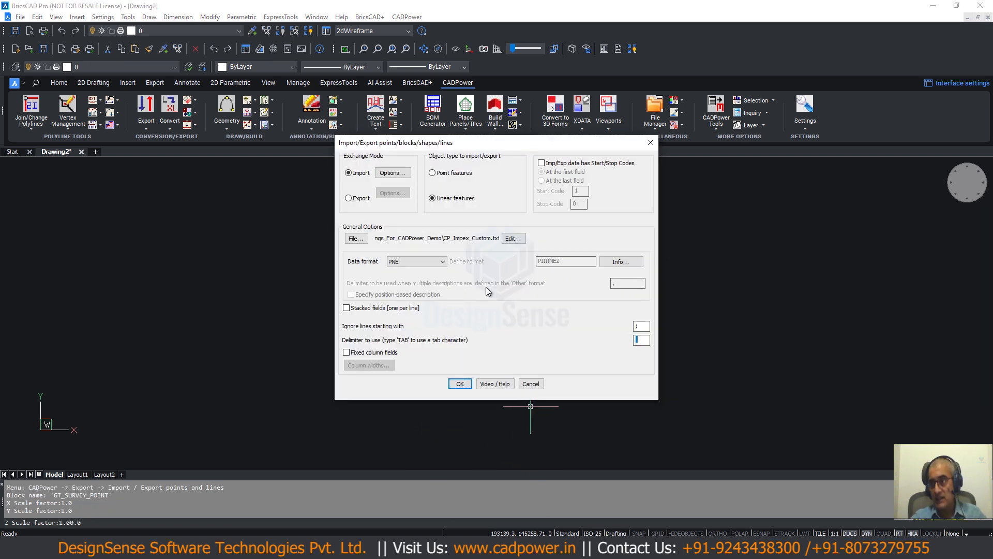
pyautogui.click(408, 176)
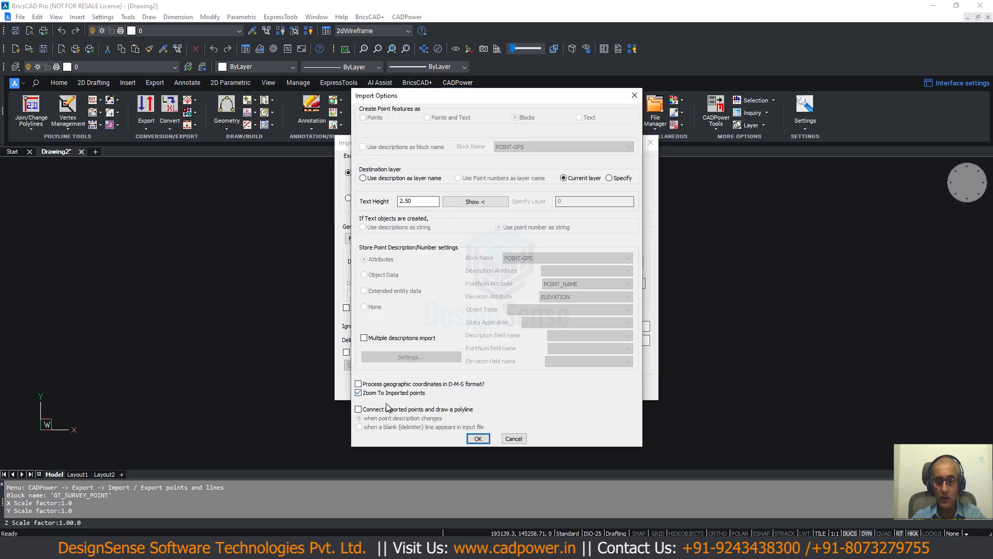
pyautogui.click(478, 439)
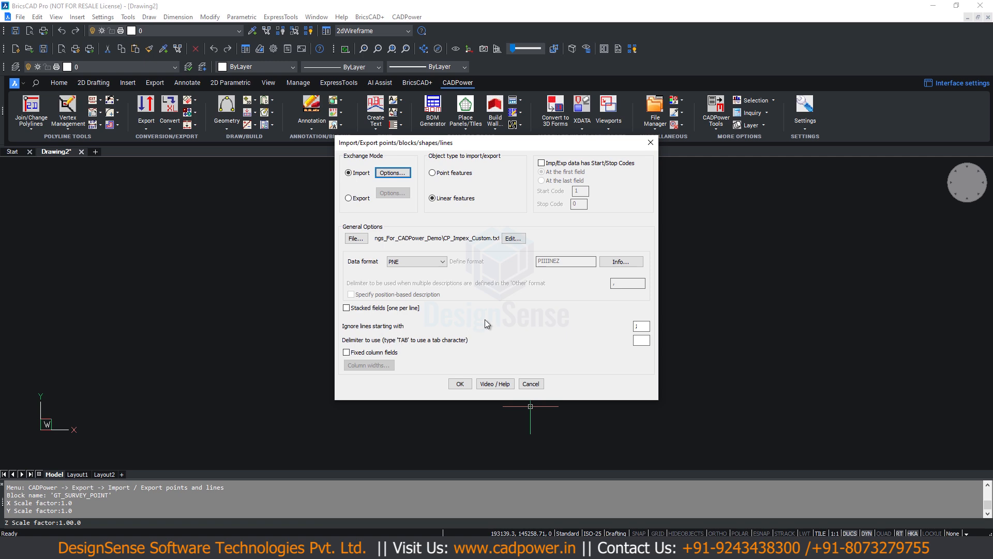
pyautogui.click(393, 176)
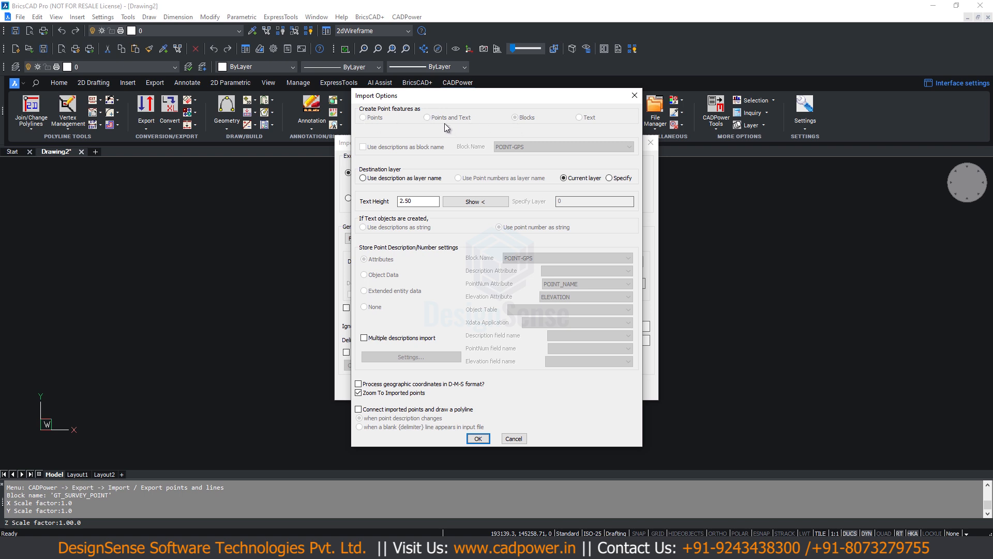
pyautogui.click(514, 437)
pyautogui.click(534, 383)
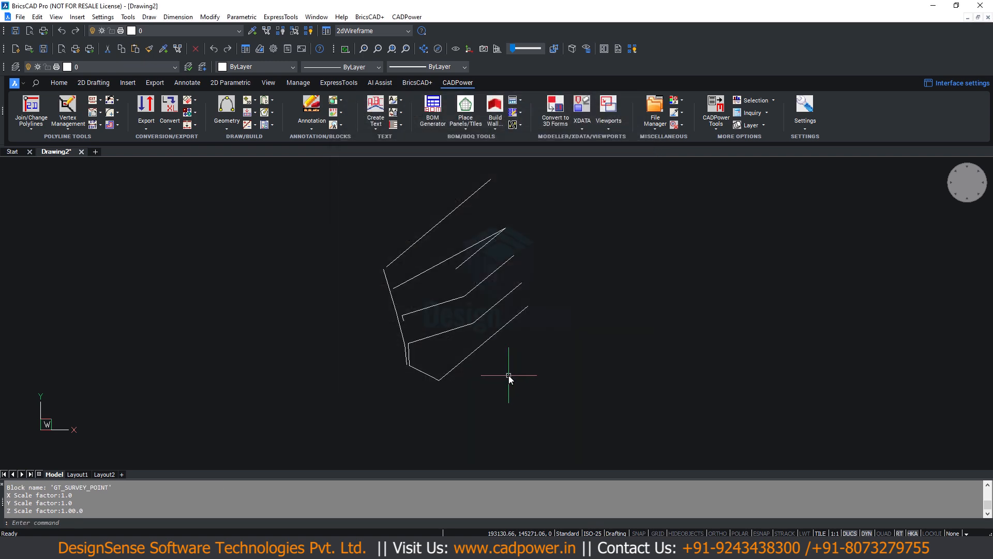